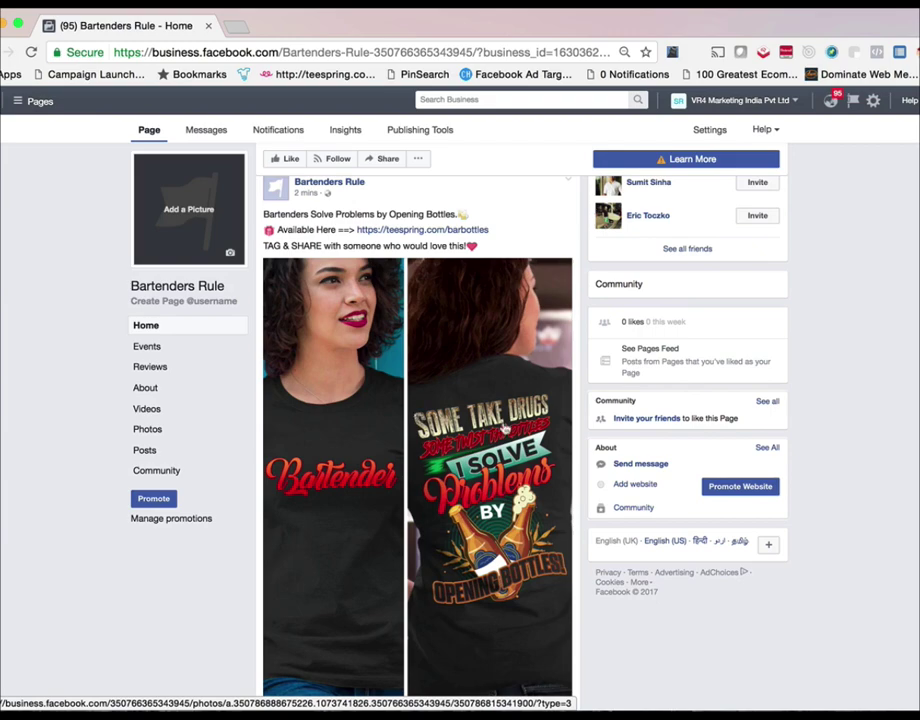
{"action": "scroll", "coordinate": [497, 466], "scroll_direction": "up", "scroll_amount": 5}
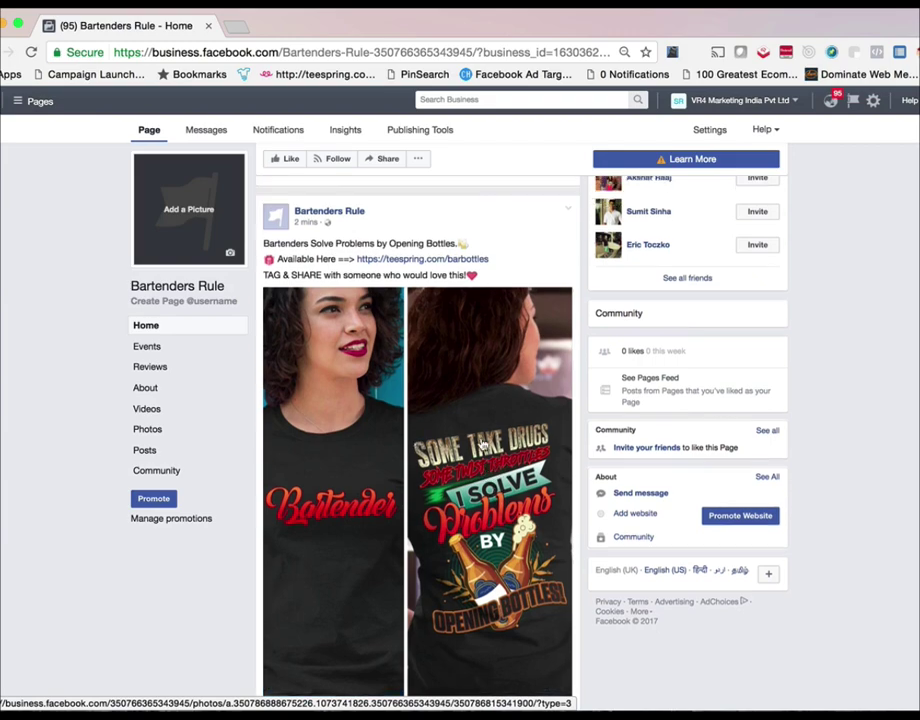
{"action": "scroll", "coordinate": [481, 444], "scroll_direction": "down", "scroll_amount": 3}
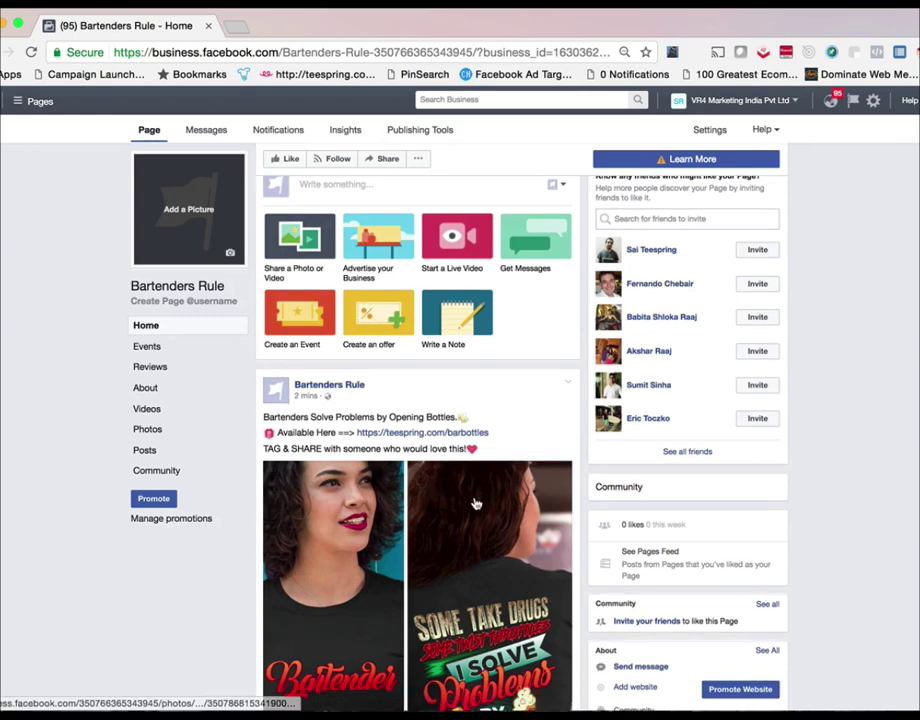
{"action": "scroll", "coordinate": [476, 524], "scroll_direction": "down", "scroll_amount": 1}
{"action": "scroll", "coordinate": [476, 524], "scroll_direction": "down", "scroll_amount": 3}
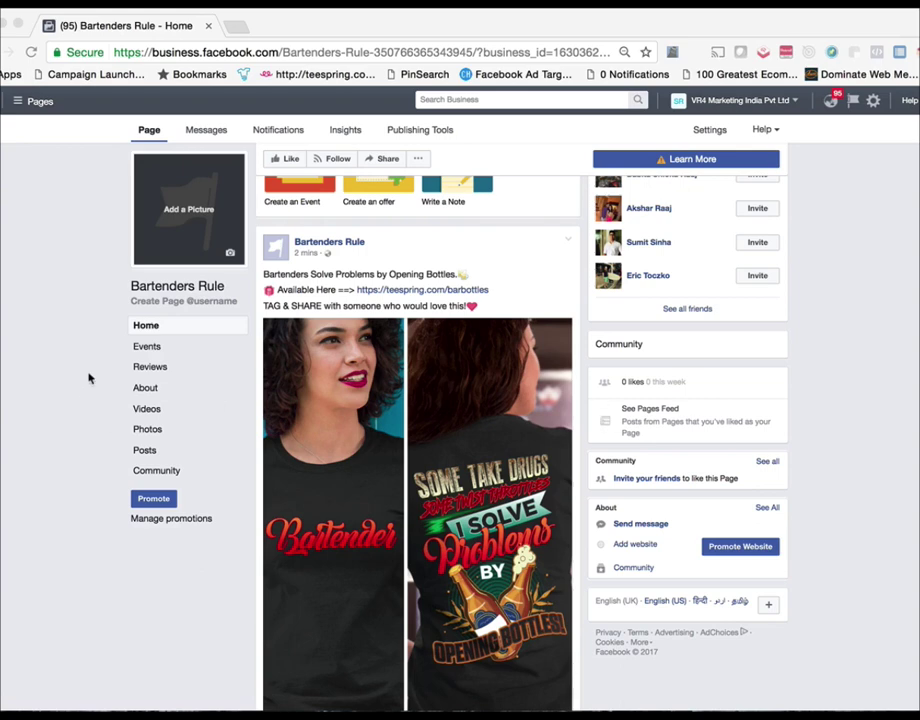
{"action": "left_click", "coordinate": [78, 296]}
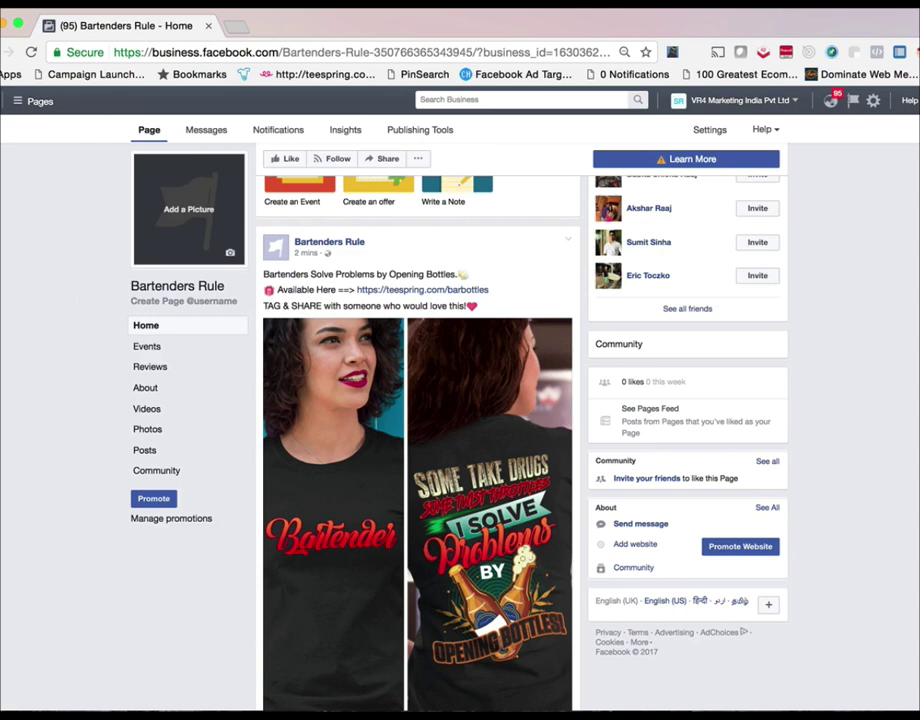
Switch to the browser window with Adverts Manager, then move and enlarge it until its campaign list fills the screen
{"action": "key", "text": "super+grave"}
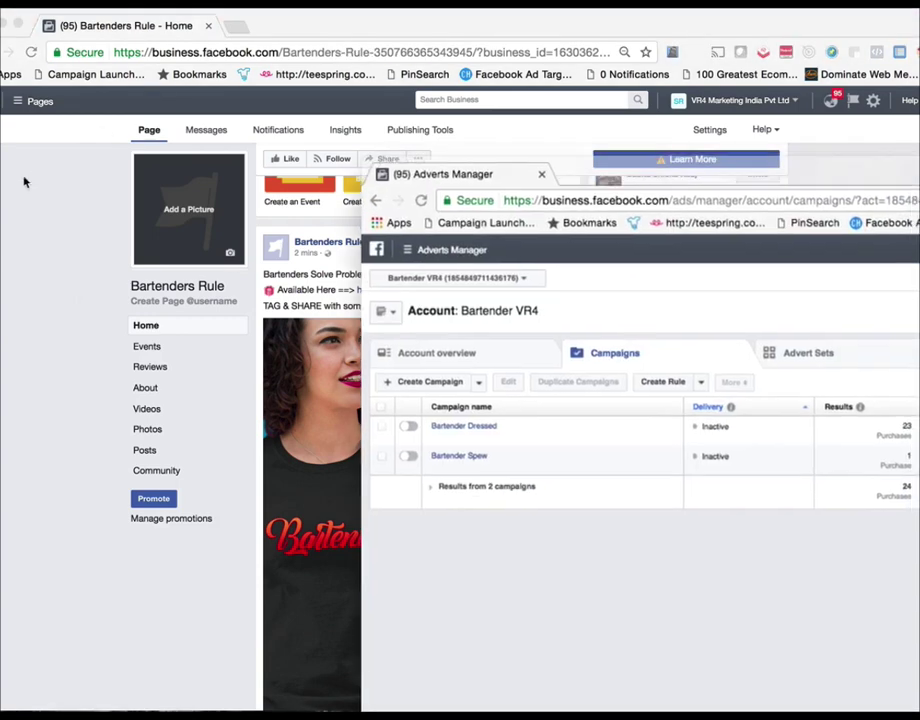
{"action": "left_click_drag", "start_coordinate": [524, 169], "coordinate": [524, 28]}
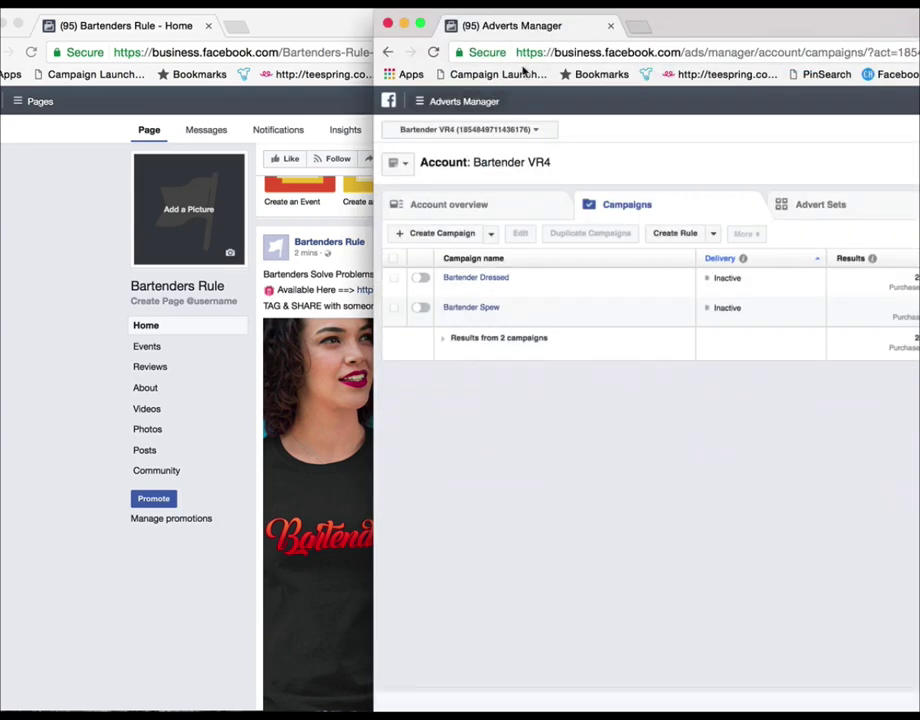
{"action": "double_click", "coordinate": [700, 29]}
{"action": "left_click_drag", "start_coordinate": [332, 100], "coordinate": [2, 113]}
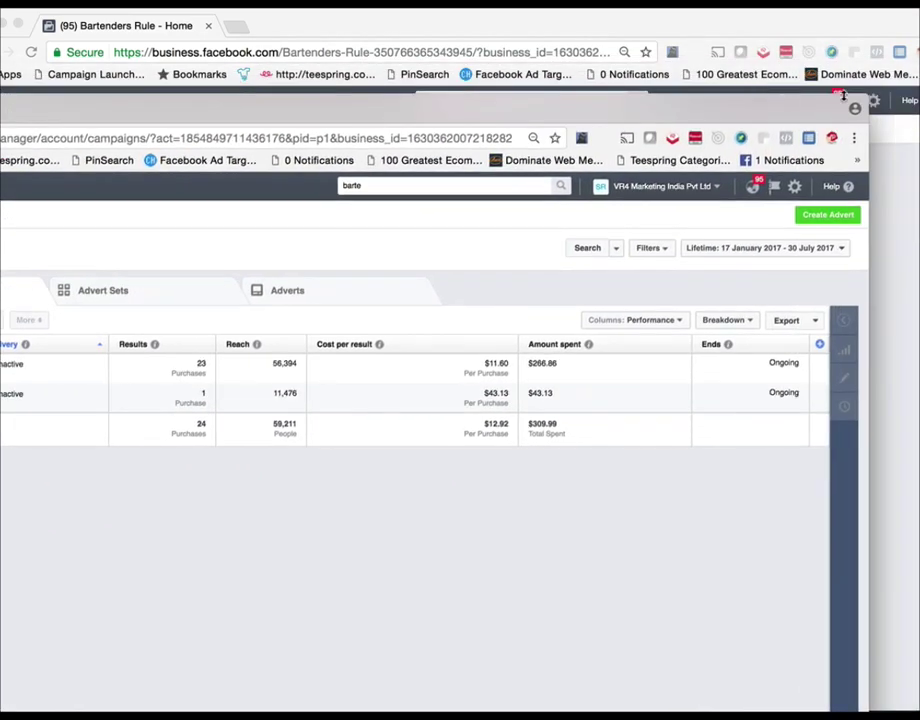
{"action": "left_click_drag", "start_coordinate": [872, 100], "coordinate": [534, 51]}
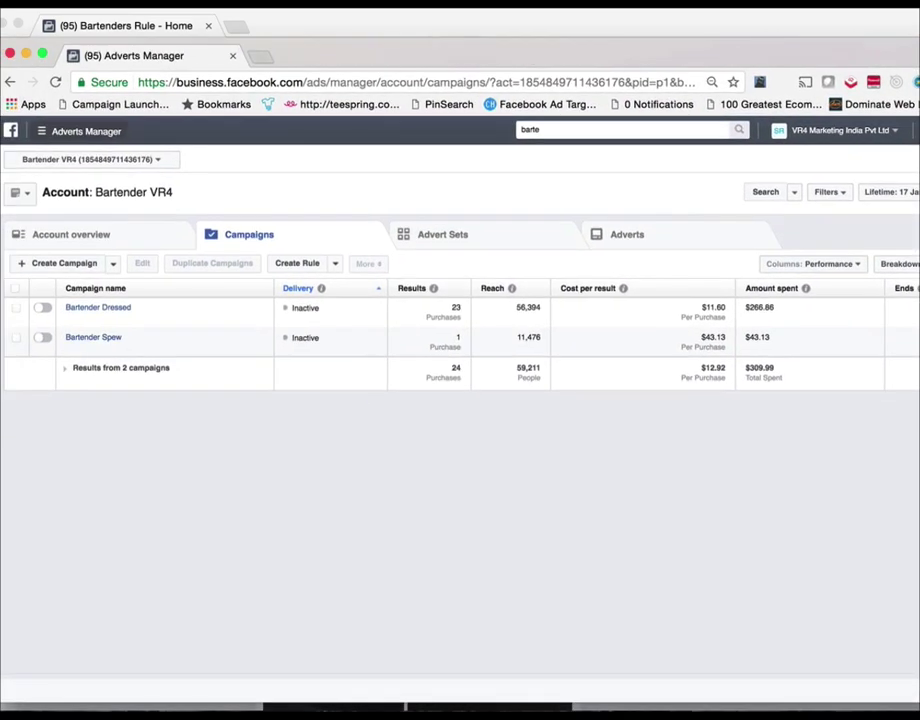
{"action": "left_click_drag", "start_coordinate": [53, 50], "coordinate": [318, 41]}
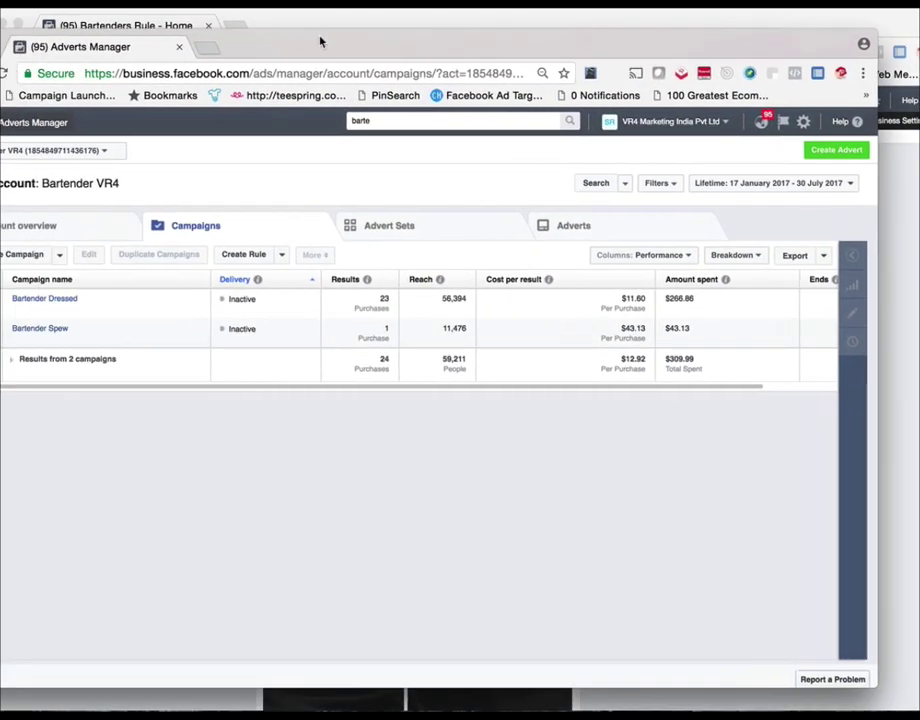
{"action": "left_click_drag", "start_coordinate": [865, 40], "coordinate": [829, 25]}
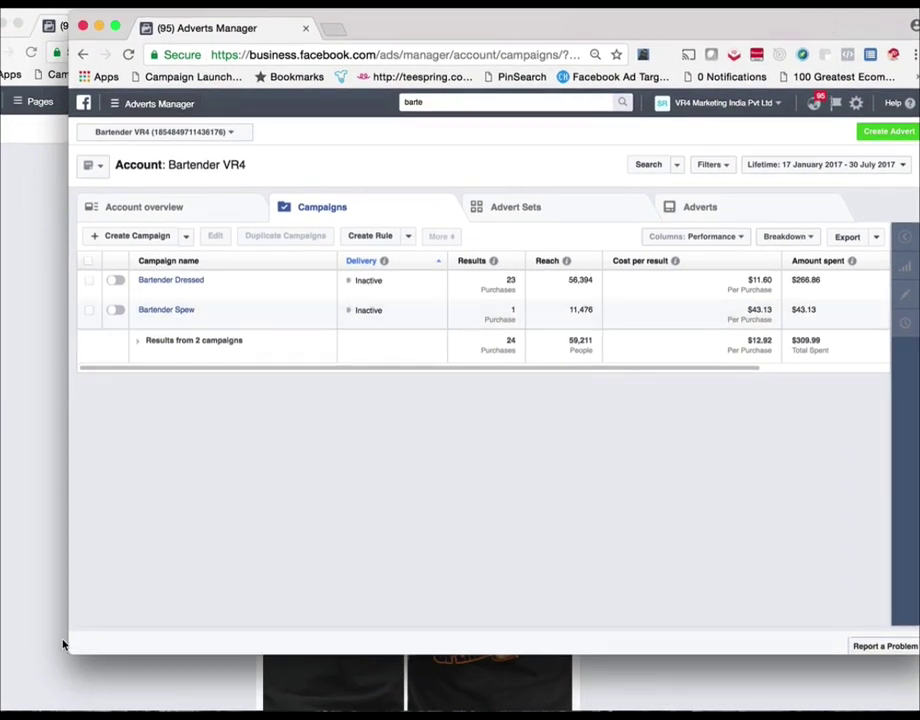
{"action": "left_click_drag", "start_coordinate": [76, 652], "coordinate": [2, 712]}
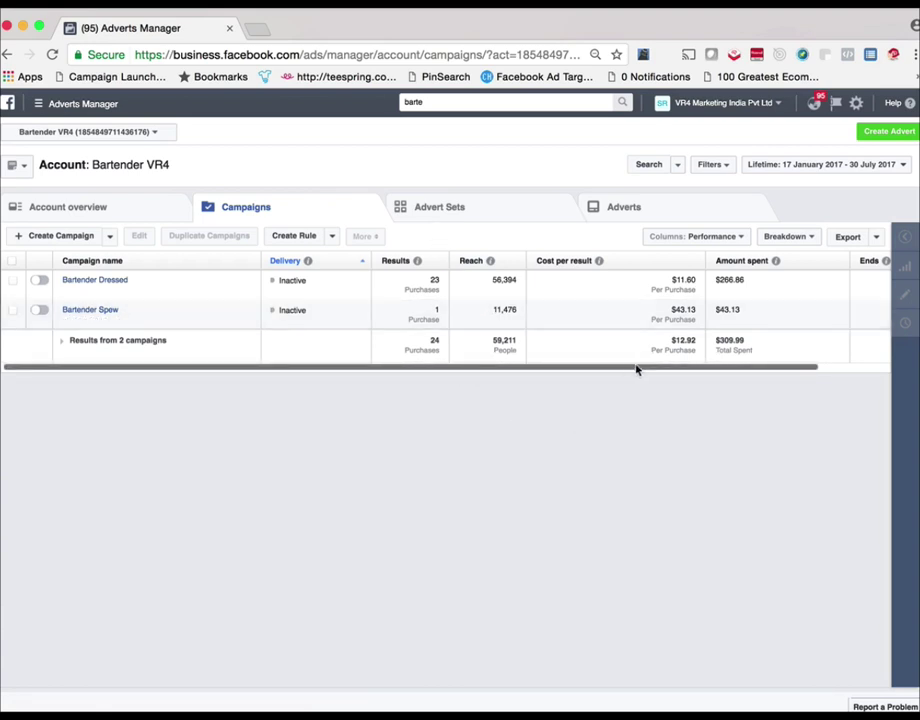
{"action": "left_click_drag", "start_coordinate": [637, 370], "coordinate": [569, 376]}
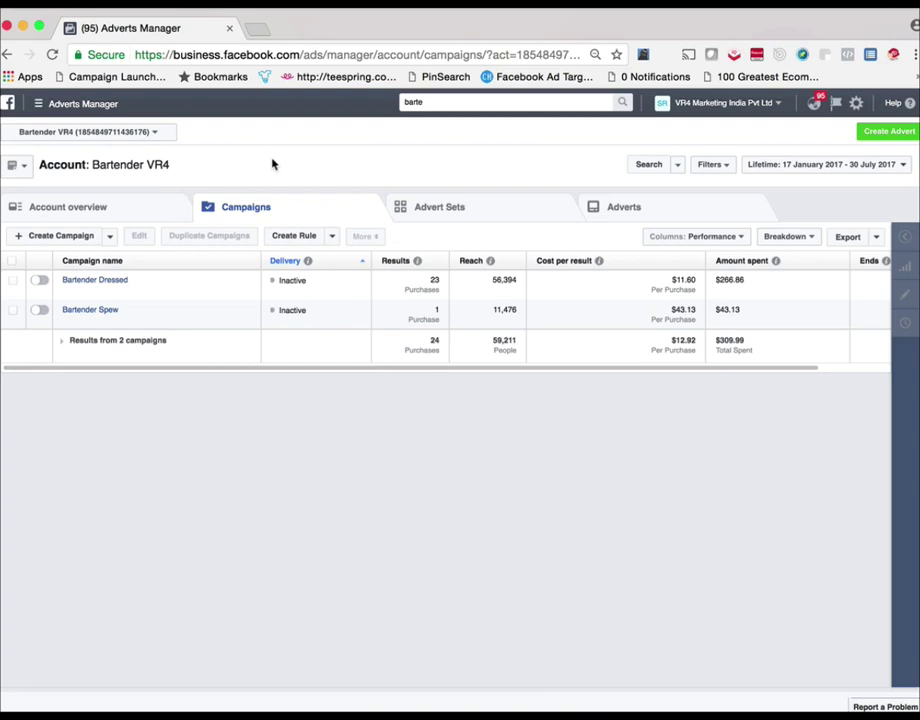
Open Power Editor for the Bartender VR4 account in a new browser tab and switch to it
{"action": "left_click", "coordinate": [103, 110]}
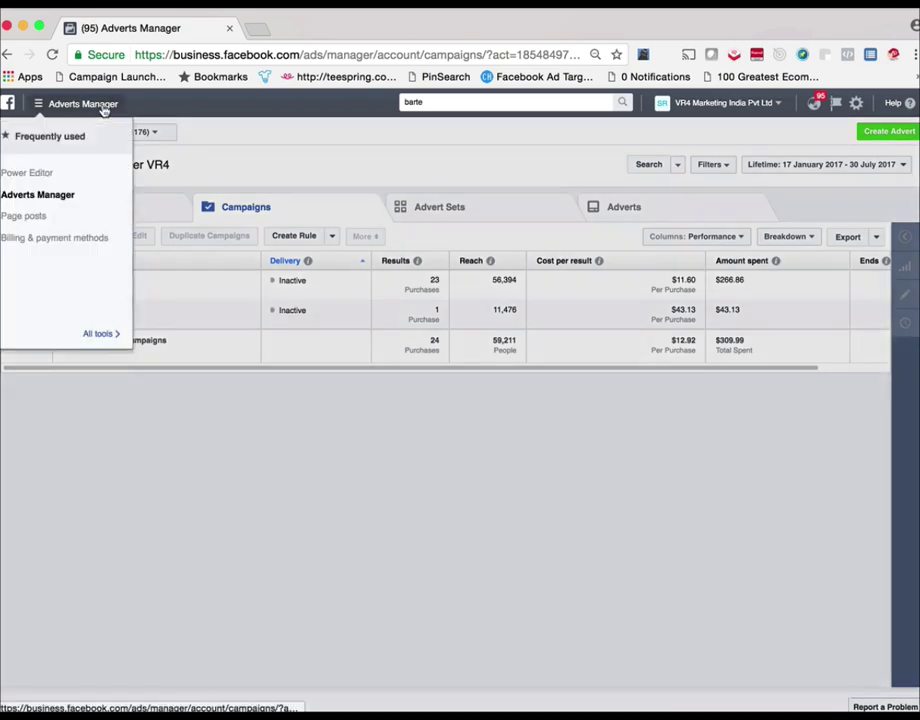
{"action": "right_click", "coordinate": [47, 176]}
{"action": "left_click", "coordinate": [91, 180]}
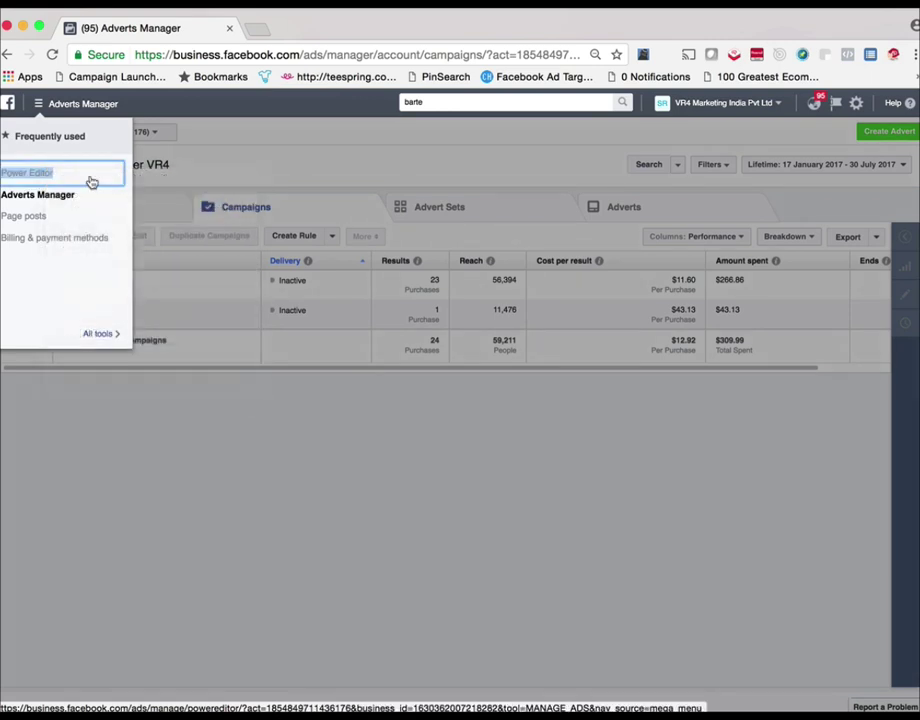
{"action": "left_click", "coordinate": [318, 29]}
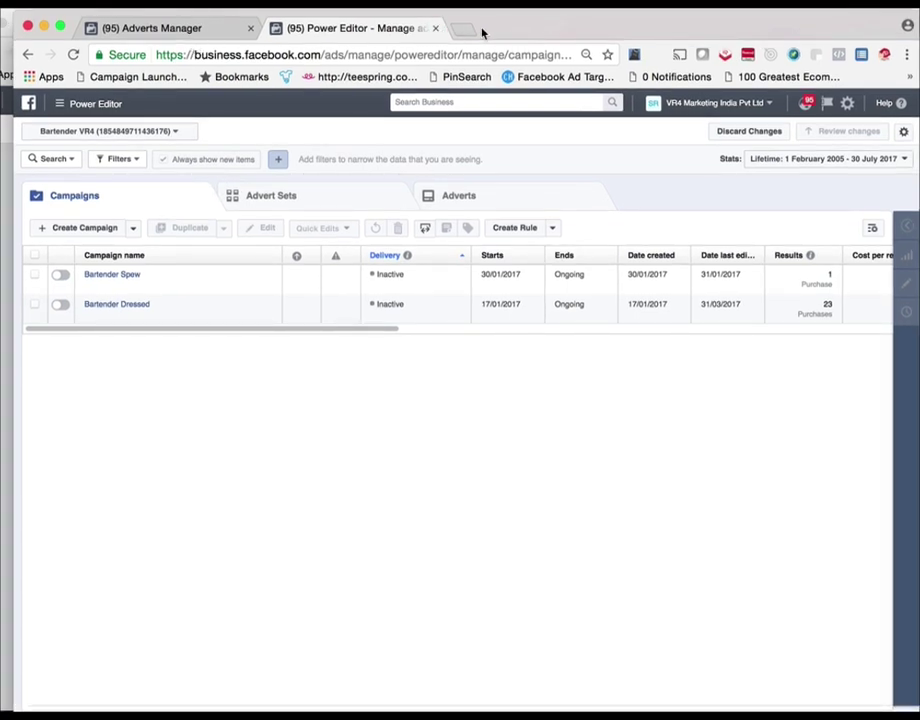
{"action": "left_click_drag", "start_coordinate": [485, 33], "coordinate": [627, 30]}
{"action": "left_click", "coordinate": [117, 263]}
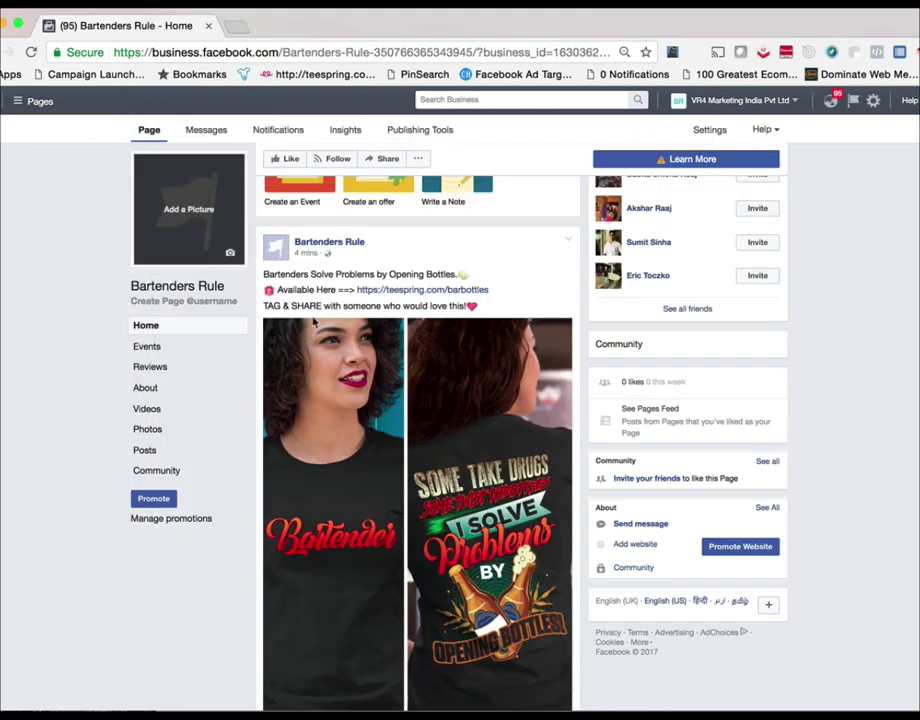
{"action": "key", "text": "super+grave"}
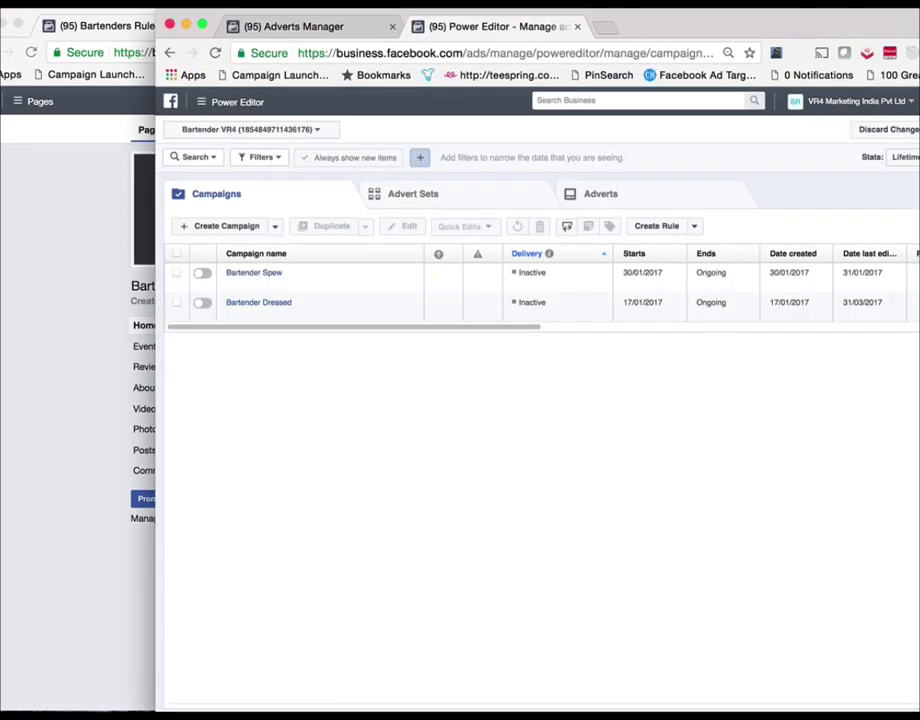
{"action": "double_click", "coordinate": [835, 31]}
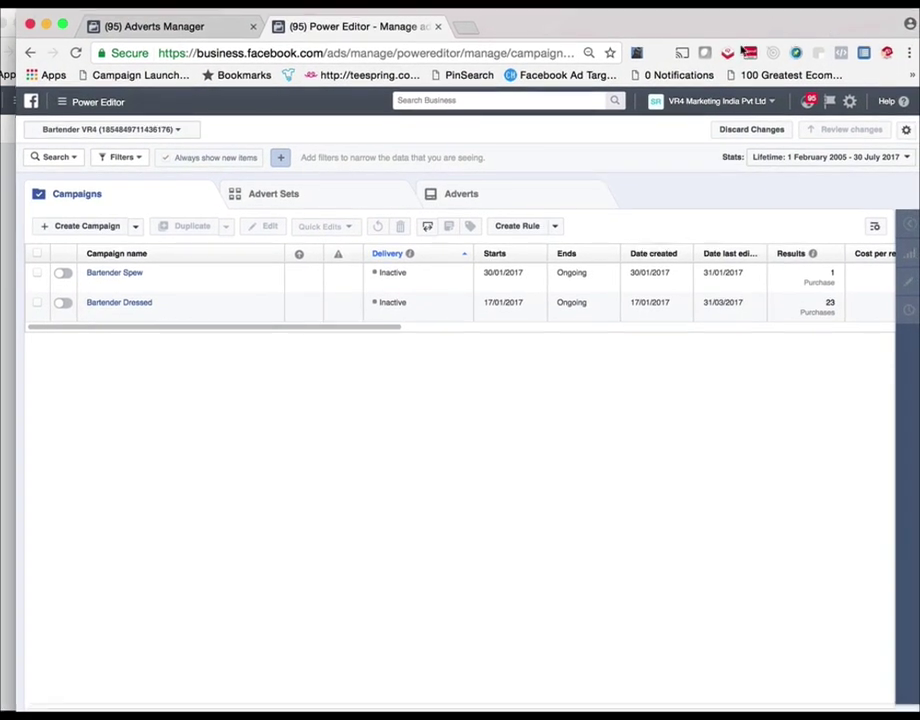
{"action": "left_click", "coordinate": [100, 228]}
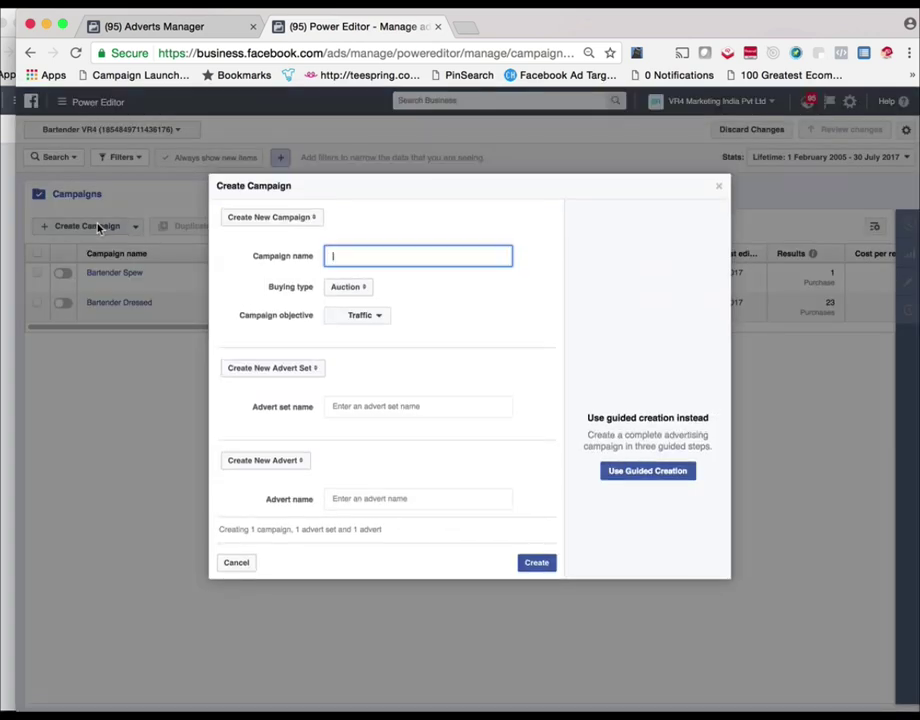
{"action": "left_click", "coordinate": [379, 318]}
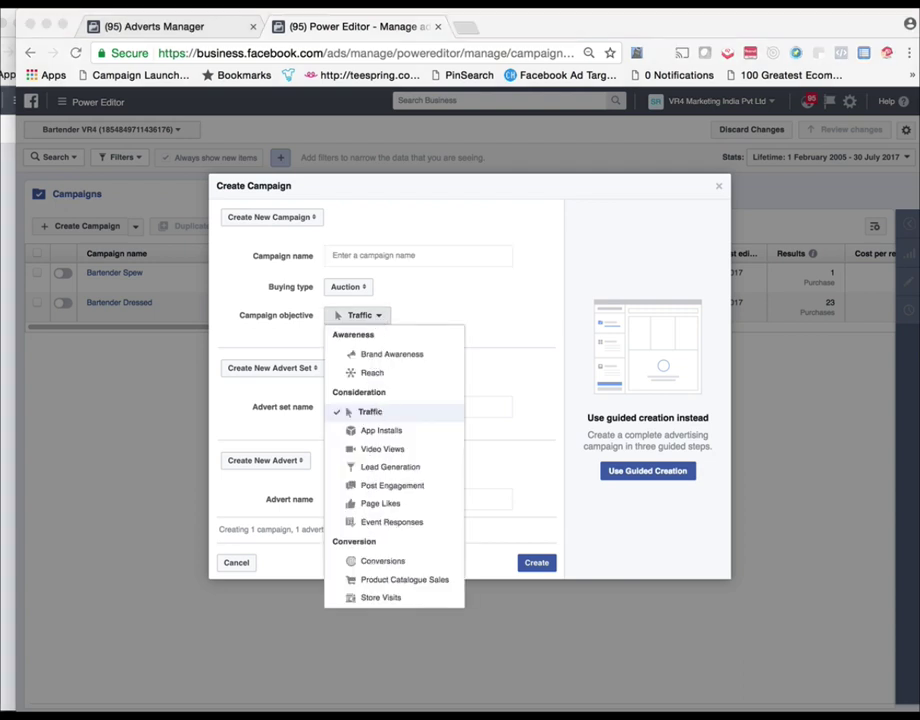
{"action": "left_click", "coordinate": [368, 318]}
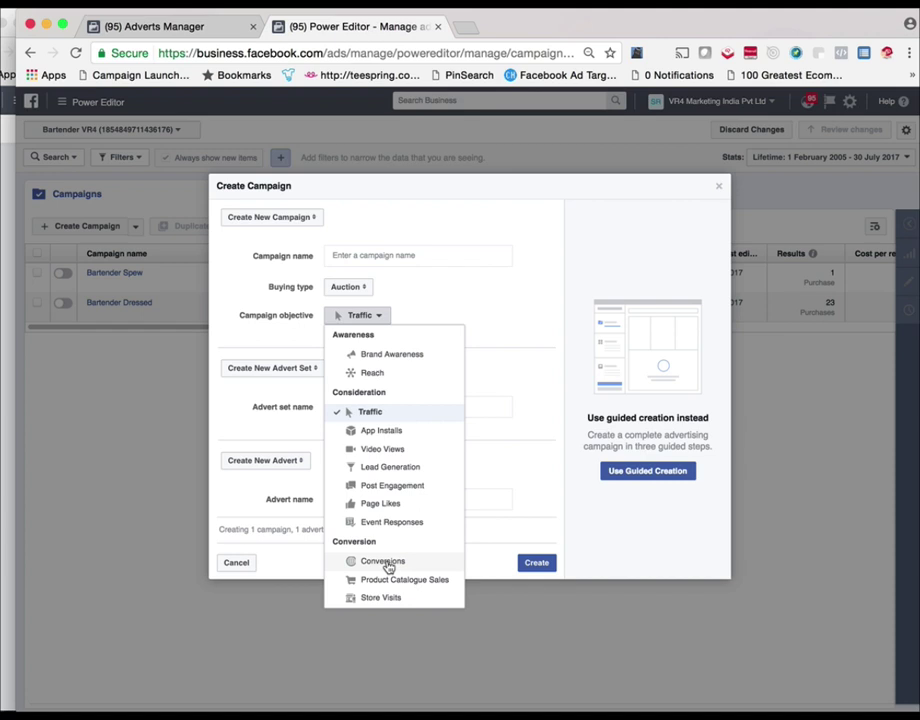
{"action": "left_click", "coordinate": [388, 566]}
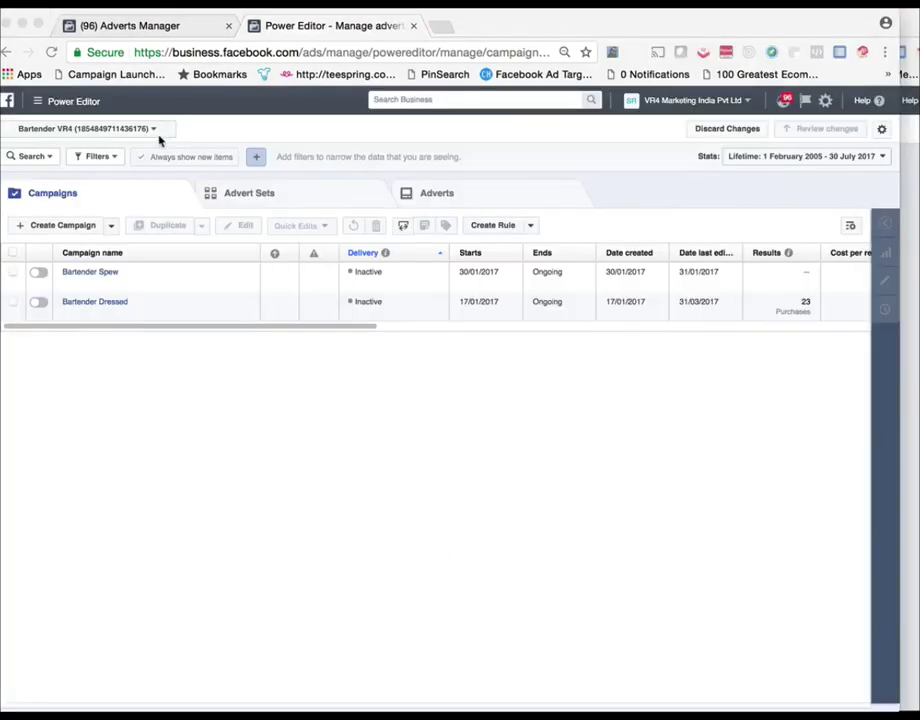
Start a new campaign named "Bartender Solve WC" with Conversions as its objective
{"action": "left_click", "coordinate": [62, 227]}
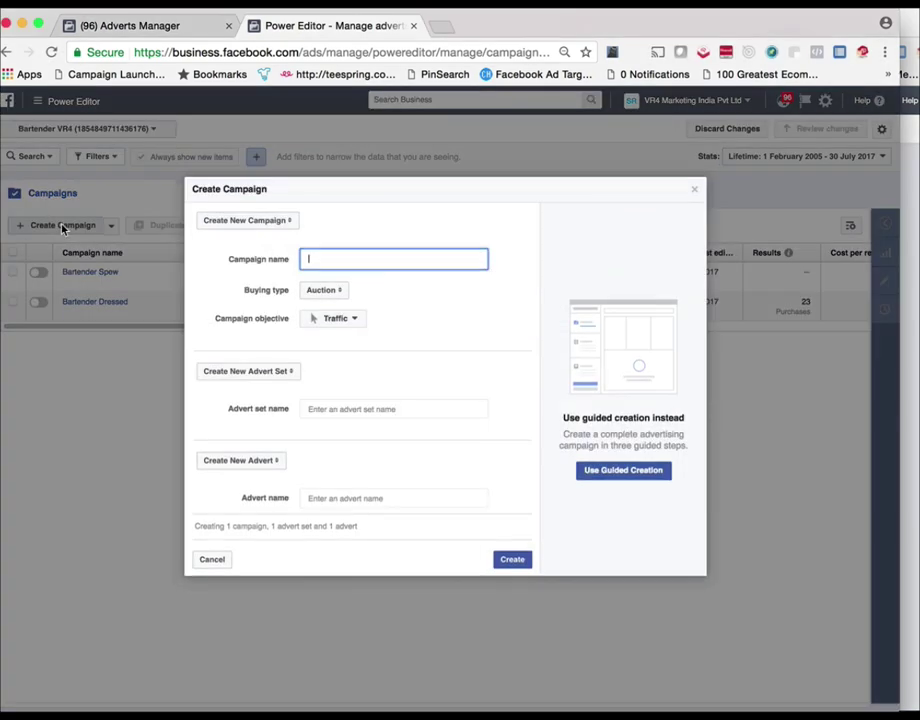
{"action": "type", "text": "B"}
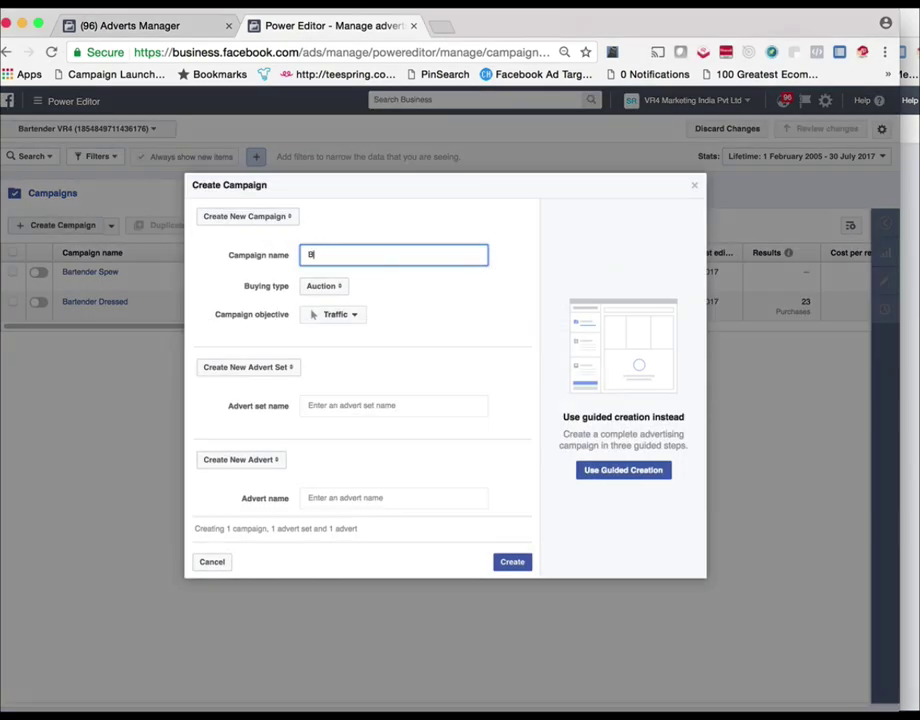
{"action": "type", "text": "artender Solve WC"}
{"action": "left_click", "coordinate": [333, 314]}
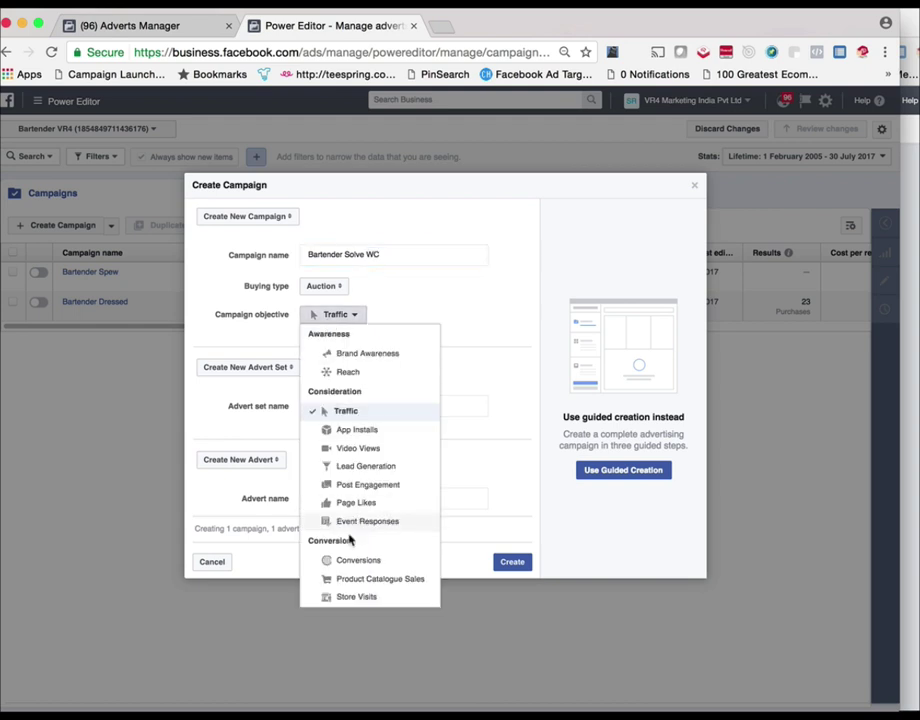
{"action": "left_click", "coordinate": [320, 559]}
Reuse the campaign name to name the new advert set "Bartender Solve WC adset 1"
{"action": "left_click_drag", "start_coordinate": [398, 257], "coordinate": [115, 253]}
{"action": "key", "text": "ctrl+c"}
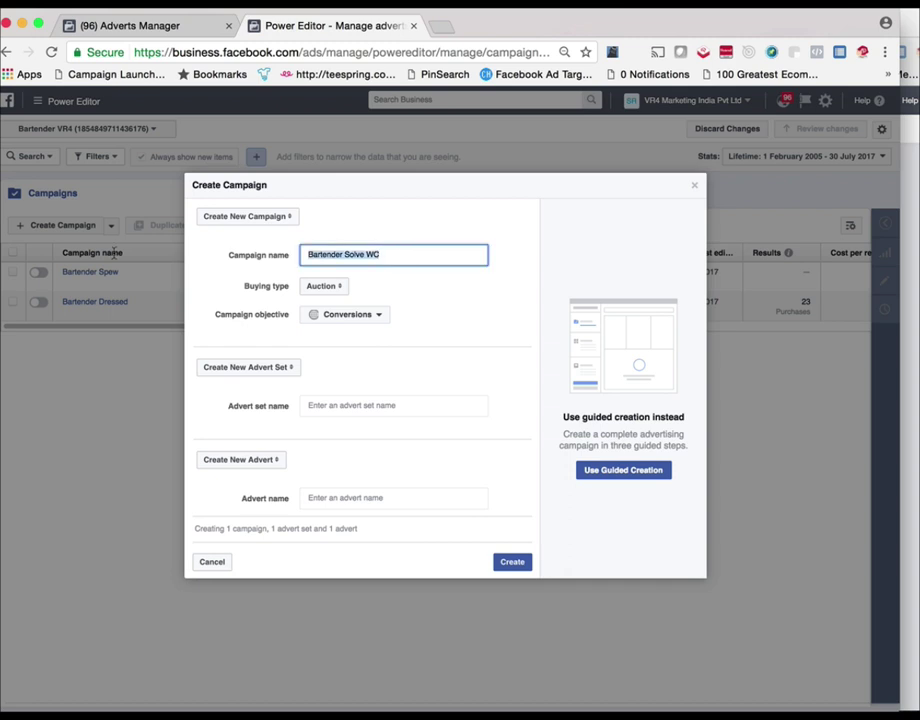
{"action": "left_click", "coordinate": [421, 405]}
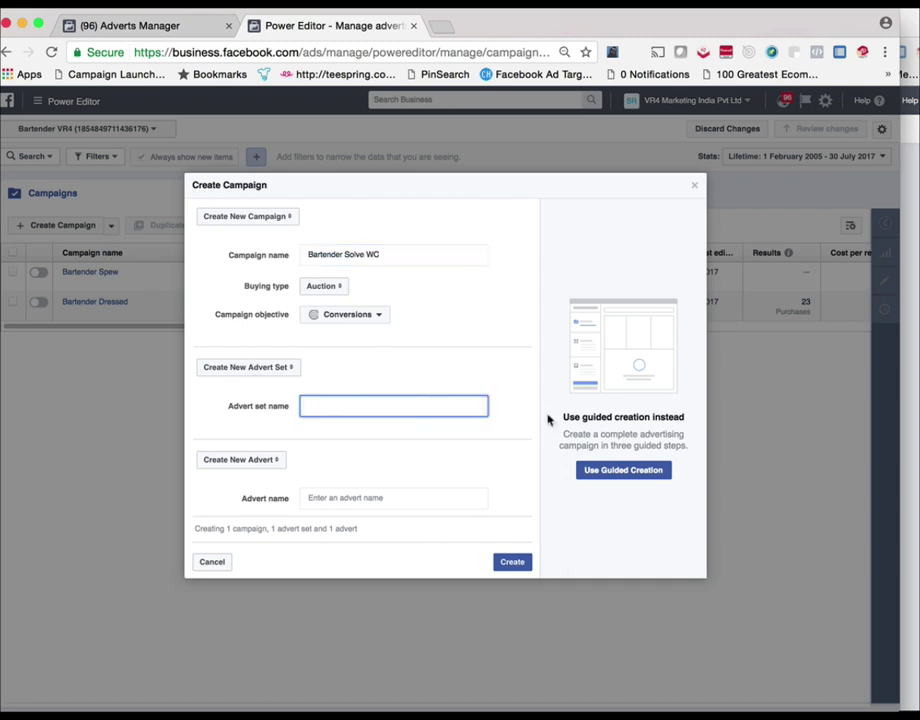
{"action": "key", "text": "ctrl+v"}
{"action": "type", "text": "adset 1"}
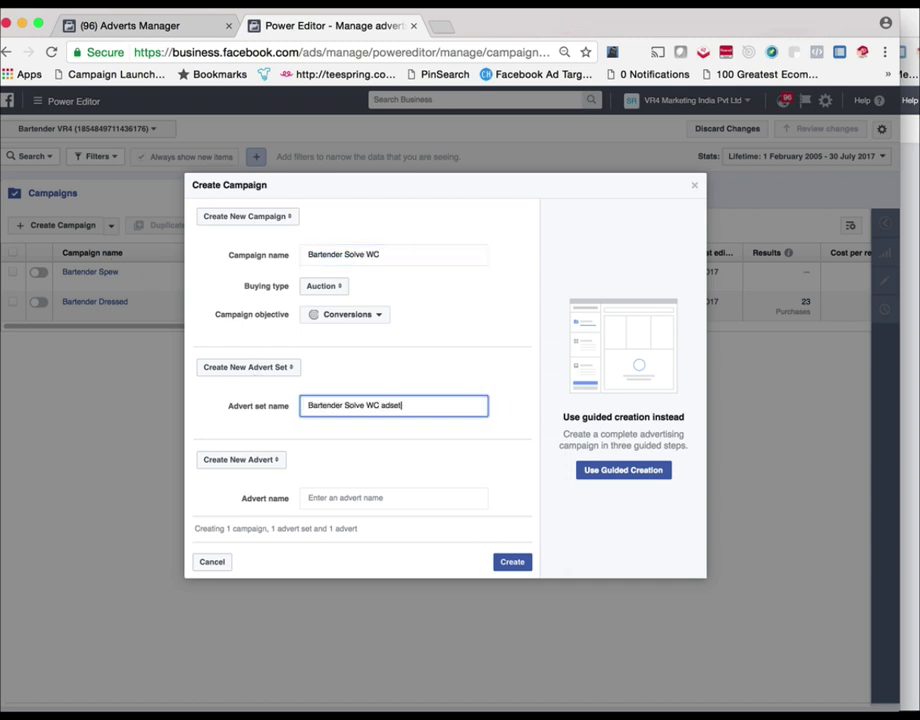
Name the new advert "Bartender Solve WC ad 1" and create the campaign with its advert set and advert
{"action": "left_click", "coordinate": [396, 495]}
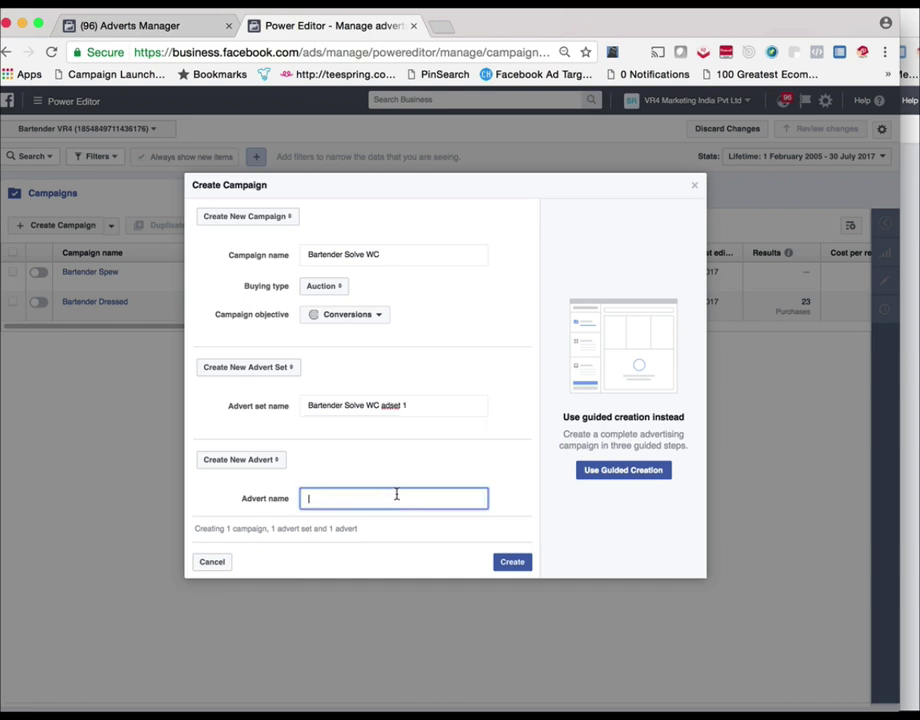
{"action": "key", "text": "ctrl+v"}
{"action": "type", "text": "ad 1"}
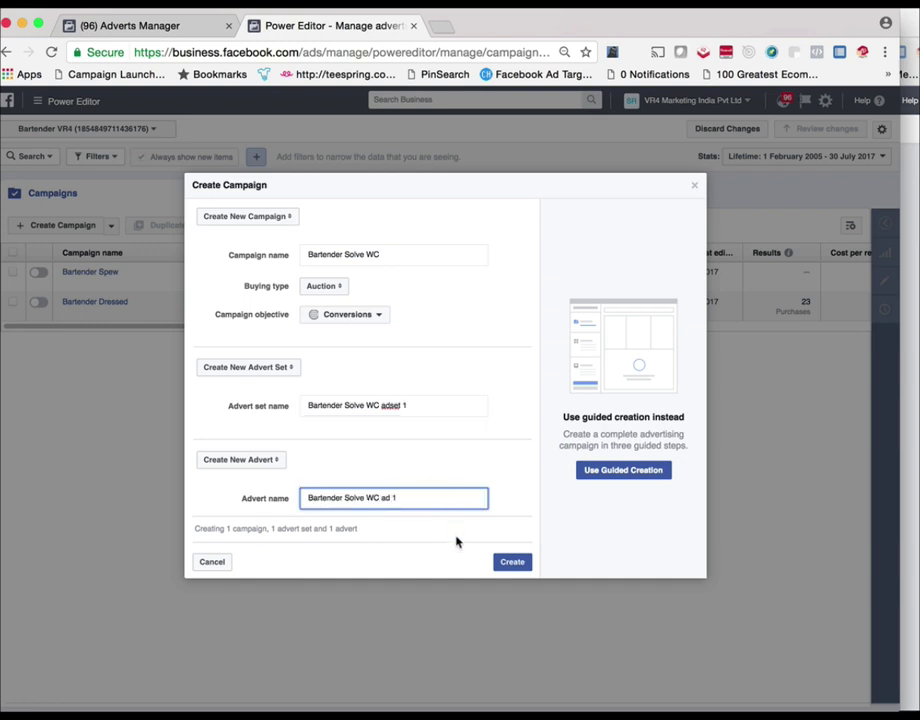
{"action": "left_click", "coordinate": [516, 566]}
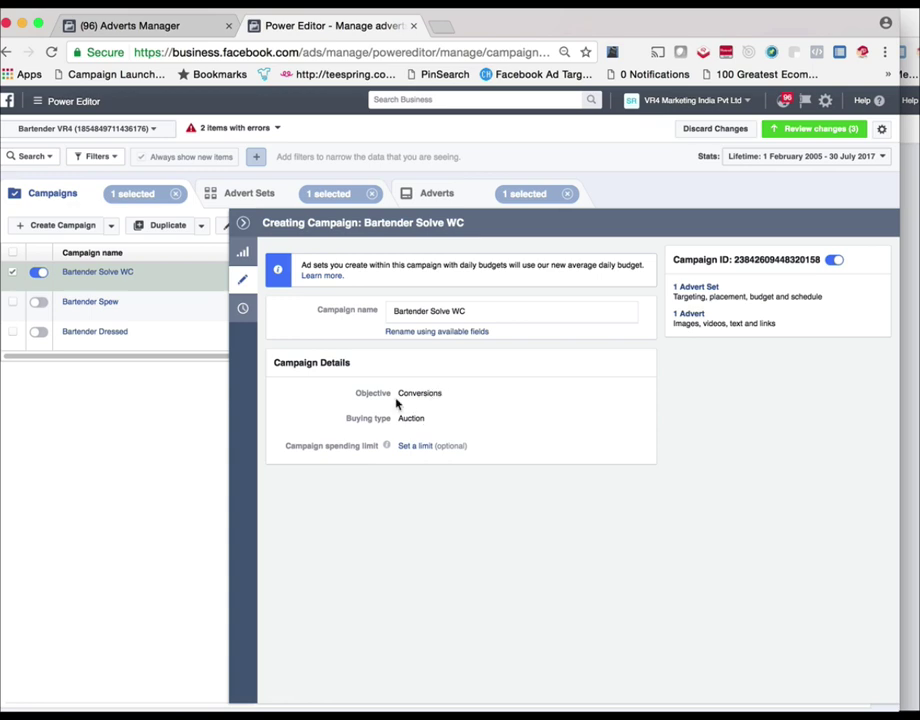
Leave the campaign editor and open the advert set "Bartender Solve WC adset 1" for editing at its conversion and budget settings
{"action": "left_click", "coordinate": [243, 222]}
{"action": "left_click", "coordinate": [248, 199]}
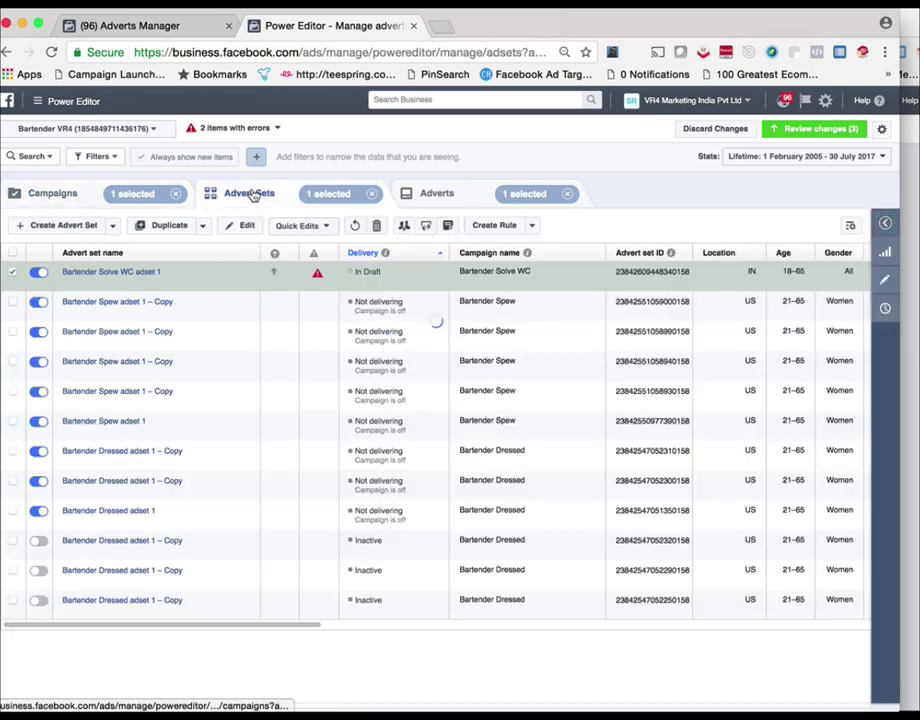
{"action": "left_click", "coordinate": [884, 224]}
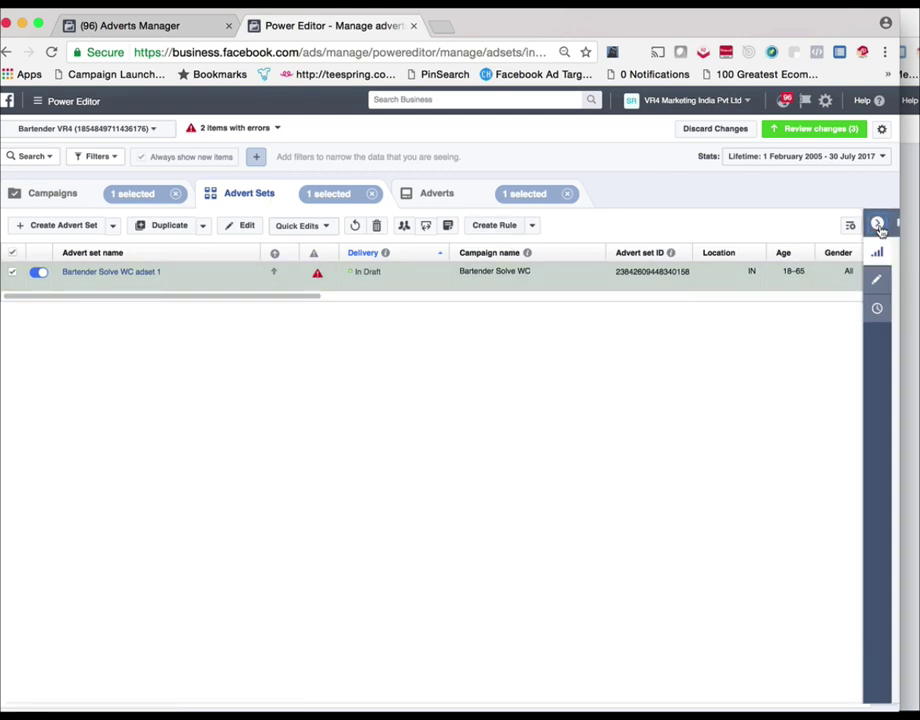
{"action": "left_click", "coordinate": [244, 285]}
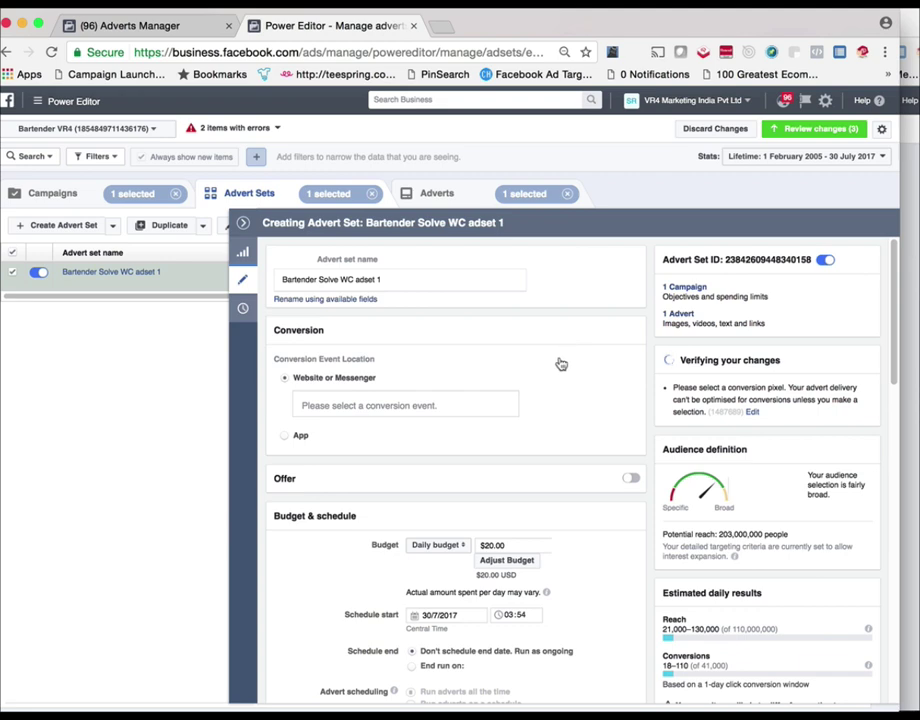
{"action": "scroll", "coordinate": [542, 398], "scroll_direction": "down", "scroll_amount": 2}
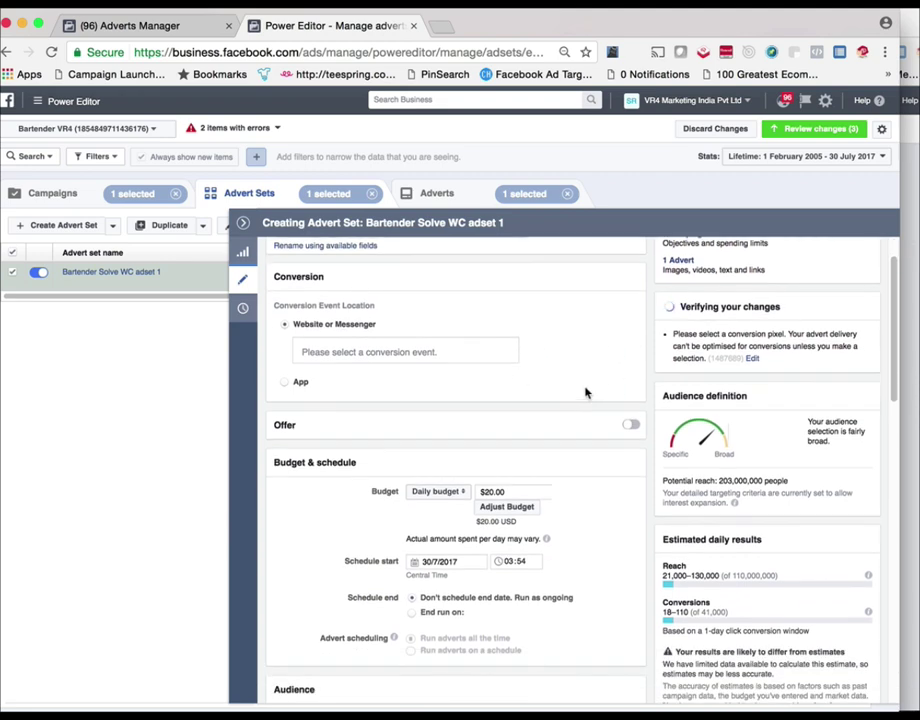
Look through the available conversion events of Bartender VR4's Pixel for the advert set
{"action": "left_click", "coordinate": [465, 351]}
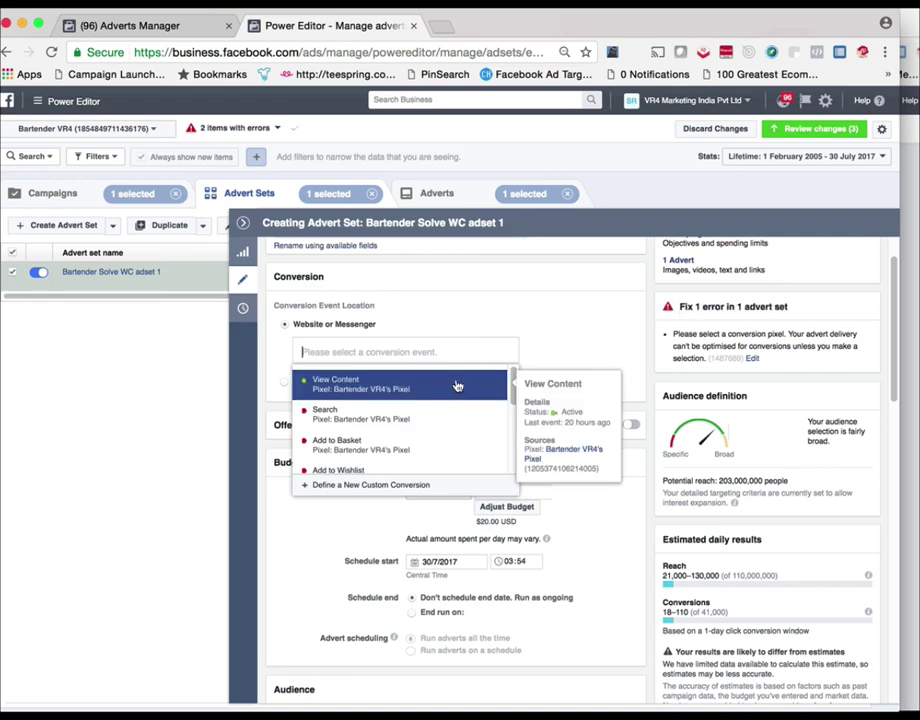
{"action": "scroll", "coordinate": [430, 424], "scroll_direction": "down", "scroll_amount": 3}
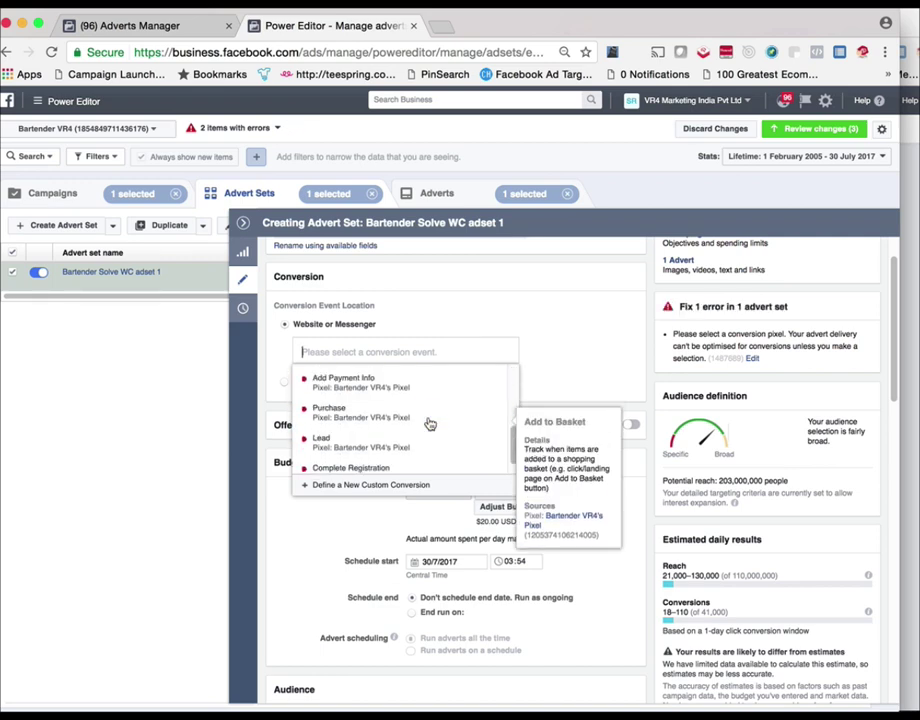
{"action": "scroll", "coordinate": [430, 424], "scroll_direction": "down", "scroll_amount": 2}
{"action": "scroll", "coordinate": [413, 378], "scroll_direction": "up", "scroll_amount": 5}
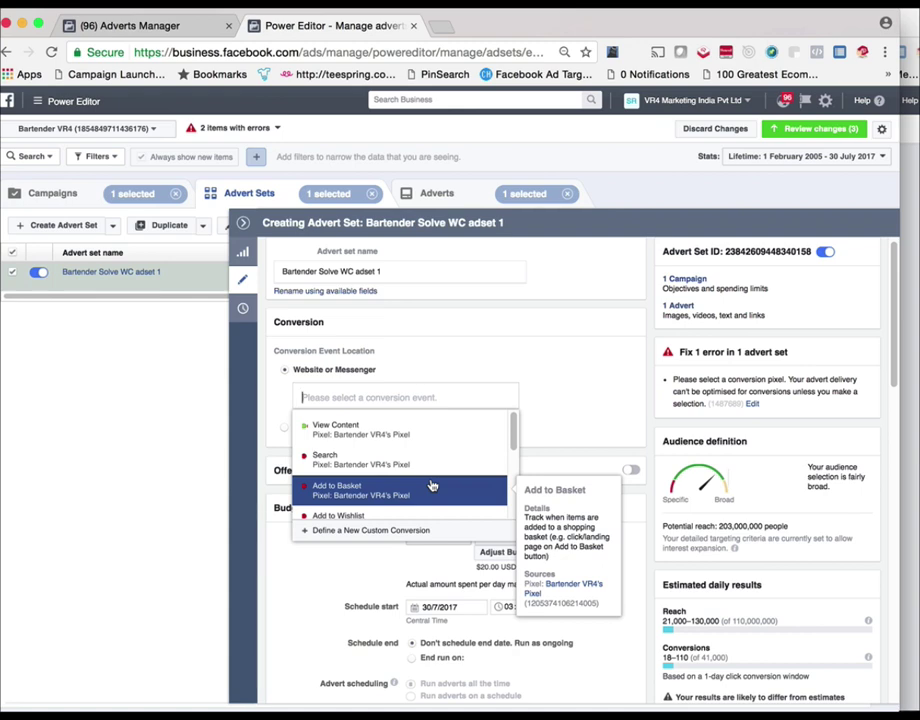
{"action": "key", "text": "Up"}
{"action": "key", "text": "Up"}
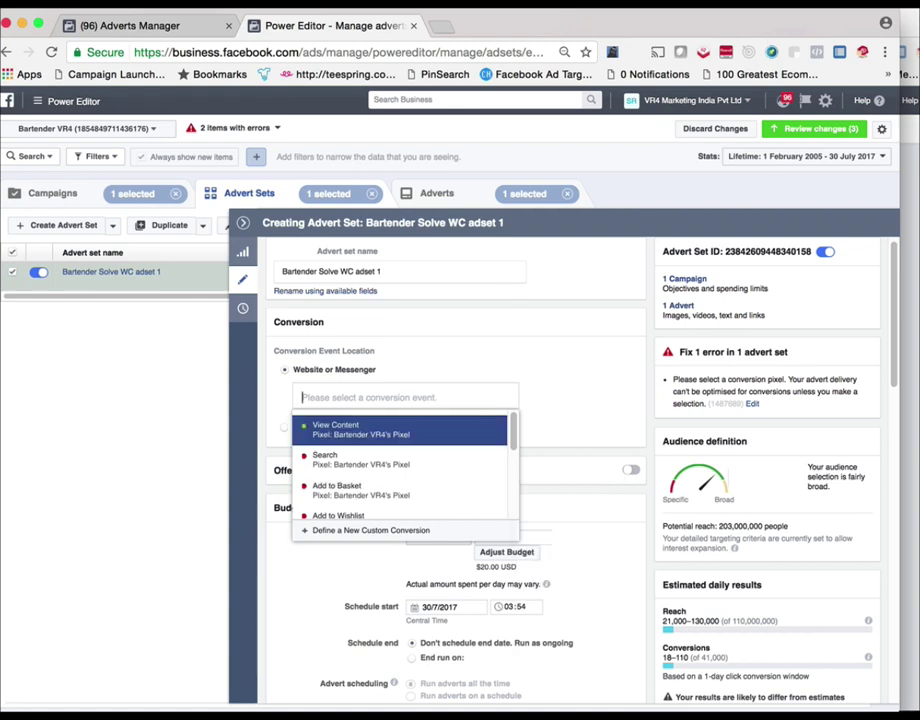
Switch to the "Teespring Video 2" presentation and read the conversion data guidance on the Ad-Targeting slide
{"action": "key", "text": "super+Tab"}
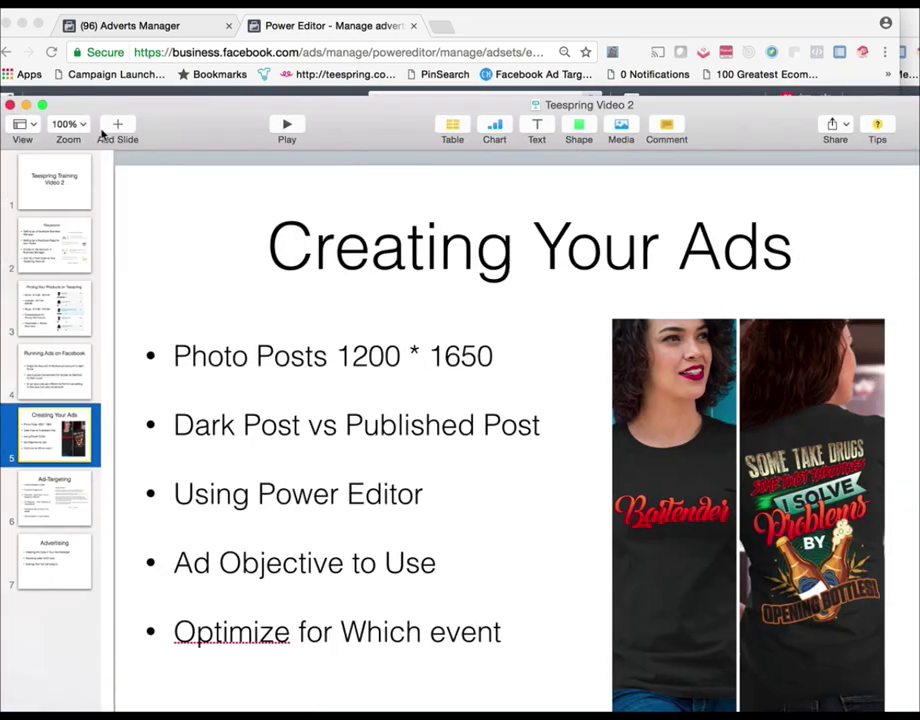
{"action": "left_click_drag", "start_coordinate": [619, 90], "coordinate": [419, 88]}
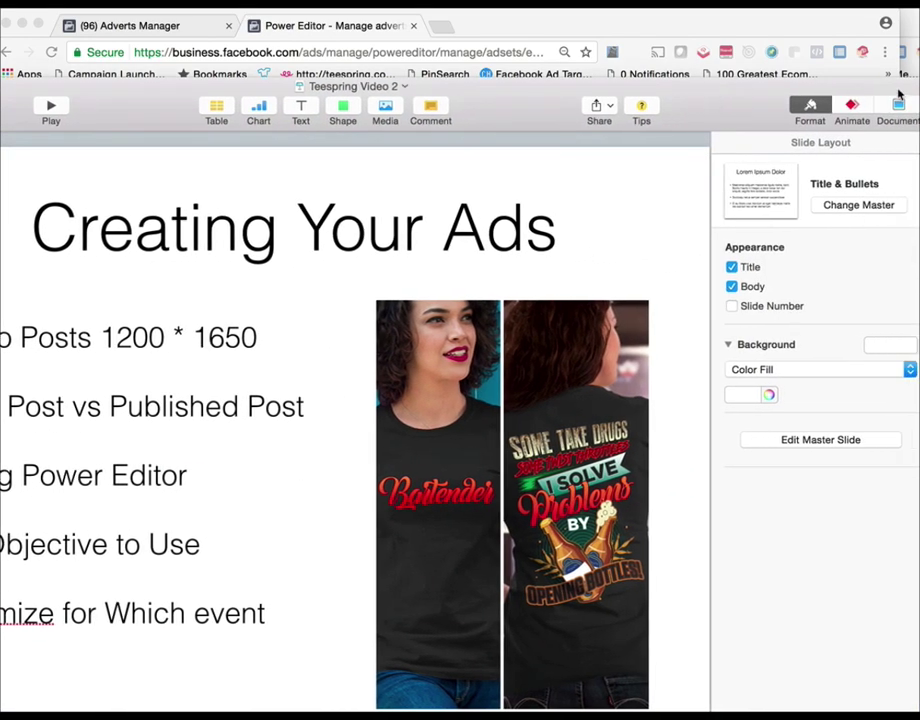
{"action": "double_click", "coordinate": [732, 100]}
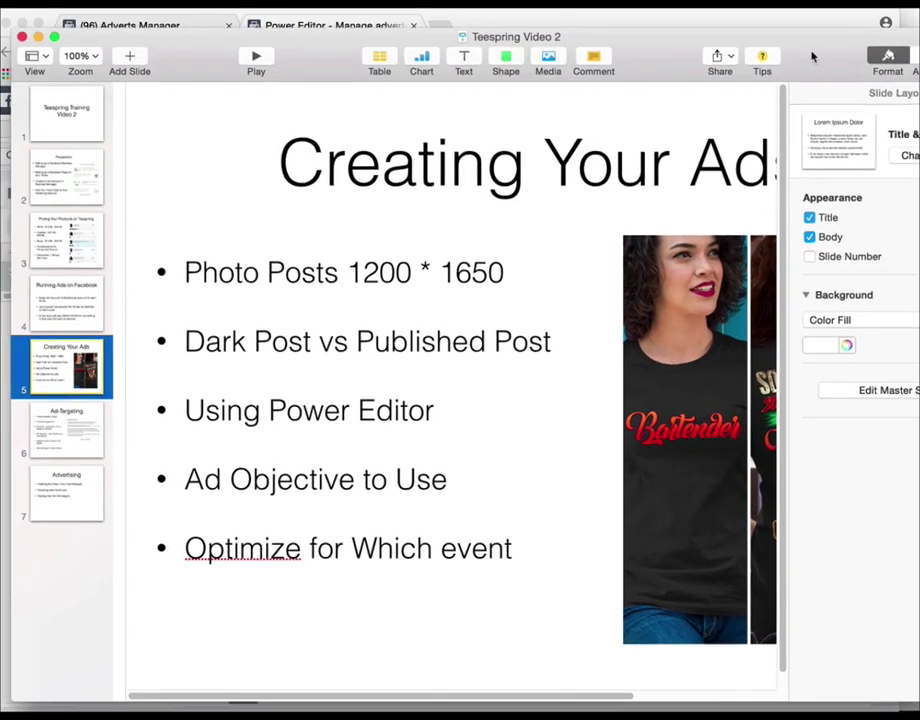
{"action": "left_click", "coordinate": [38, 425]}
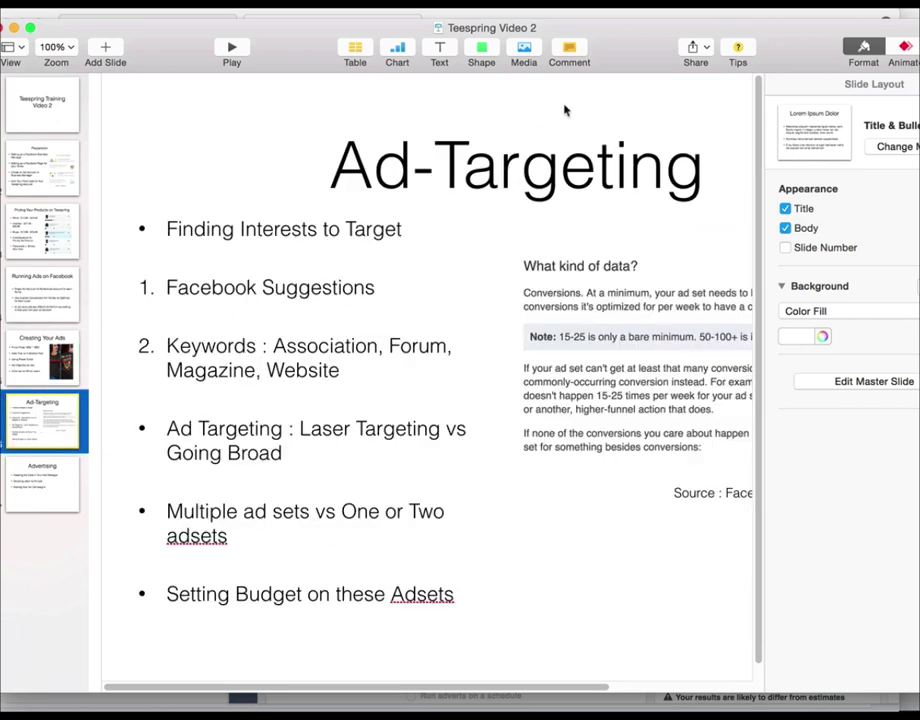
{"action": "left_click_drag", "start_coordinate": [602, 45], "coordinate": [493, 51]}
{"action": "left_click_drag", "start_coordinate": [472, 690], "coordinate": [615, 690]}
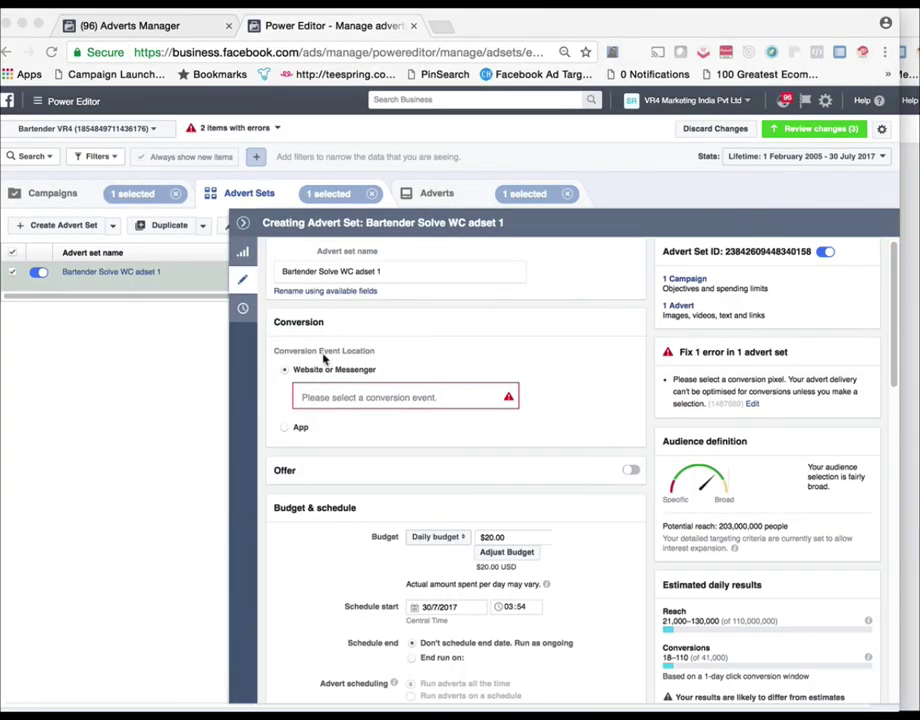
Set the advert set's website conversion event to Add to Basket from Bartender VR4's Pixel
{"action": "left_click", "coordinate": [396, 400]}
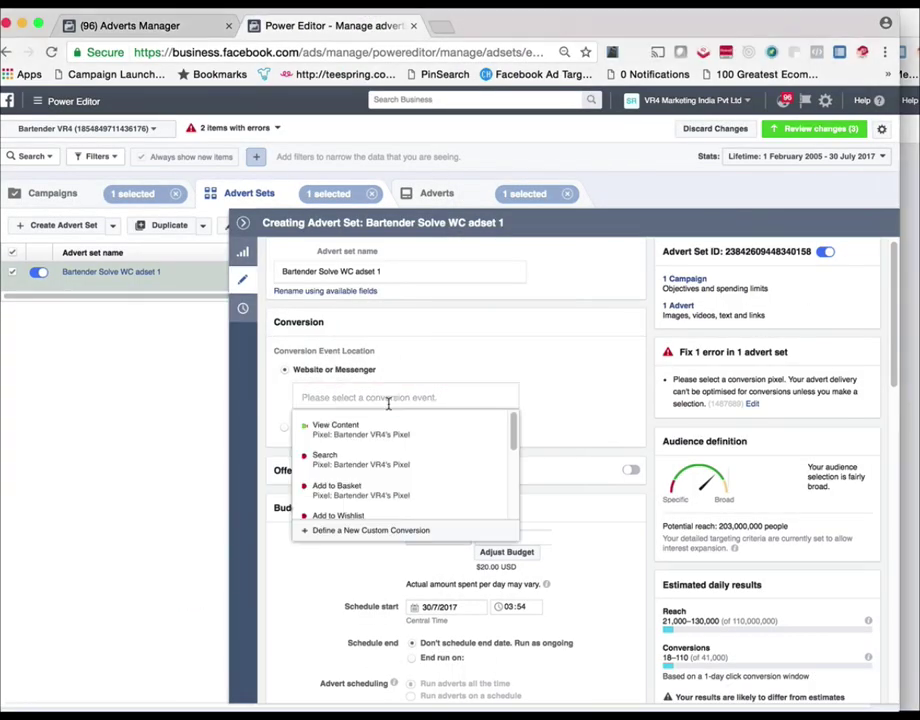
{"action": "left_click", "coordinate": [380, 492]}
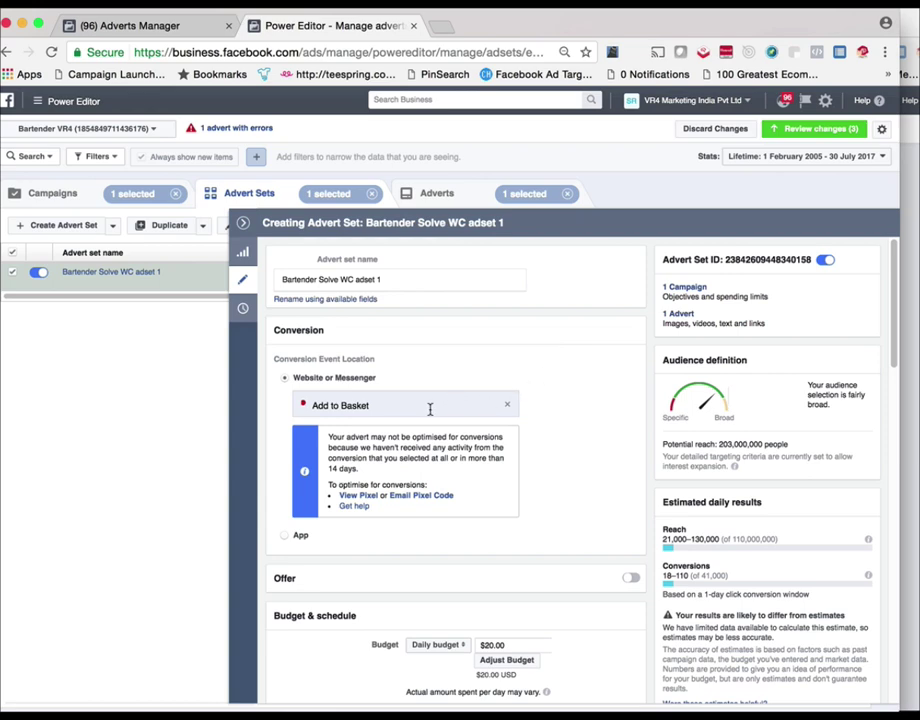
{"action": "left_click", "coordinate": [506, 410]}
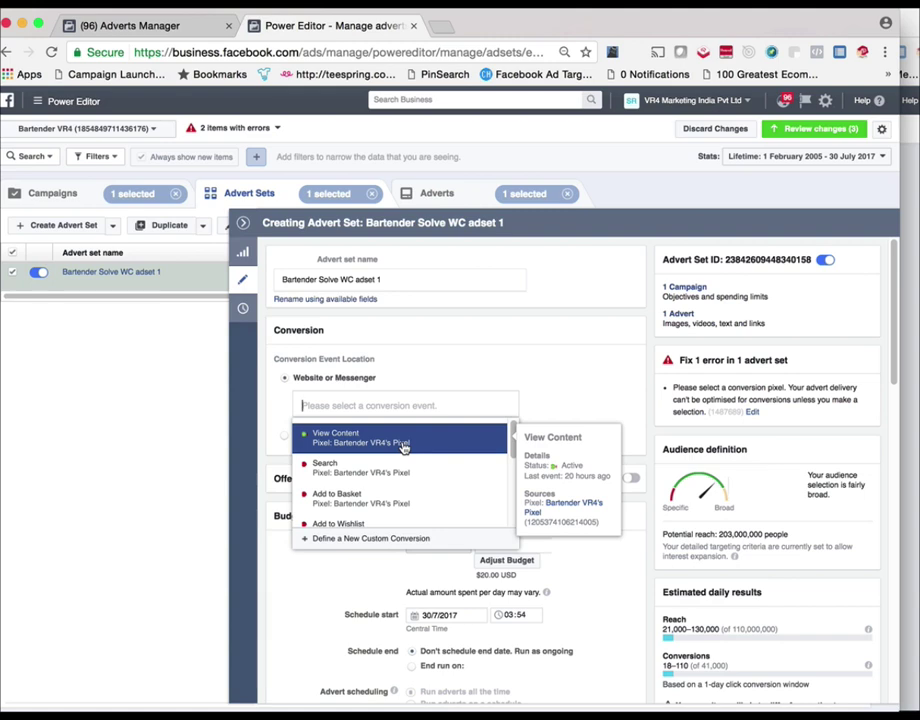
{"action": "left_click", "coordinate": [480, 405]}
{"action": "left_click", "coordinate": [456, 405]}
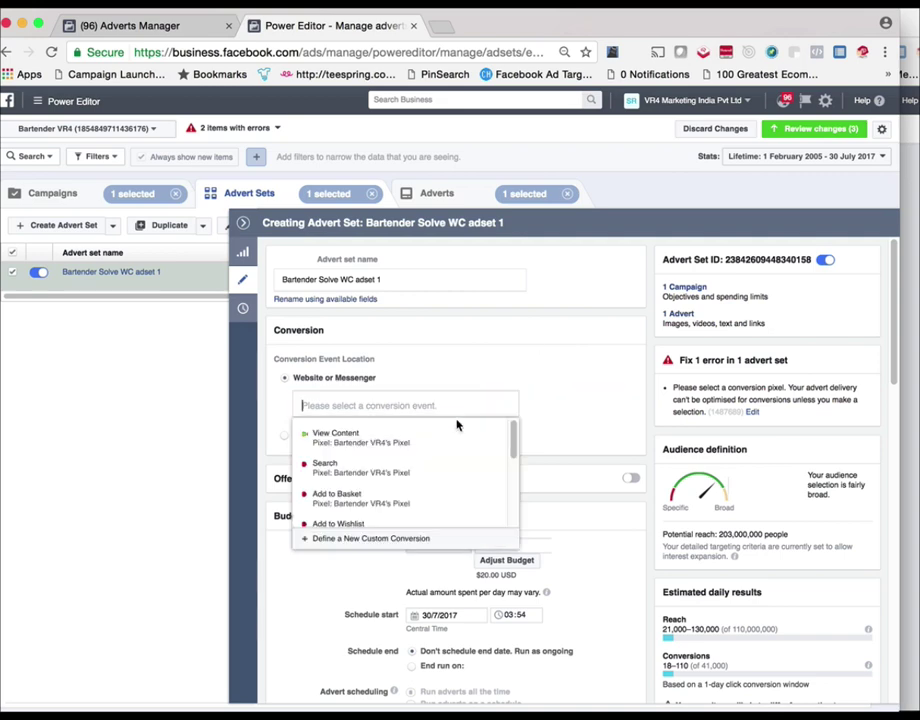
{"action": "scroll", "coordinate": [409, 500], "scroll_direction": "down", "scroll_amount": 1}
{"action": "left_click", "coordinate": [402, 473]}
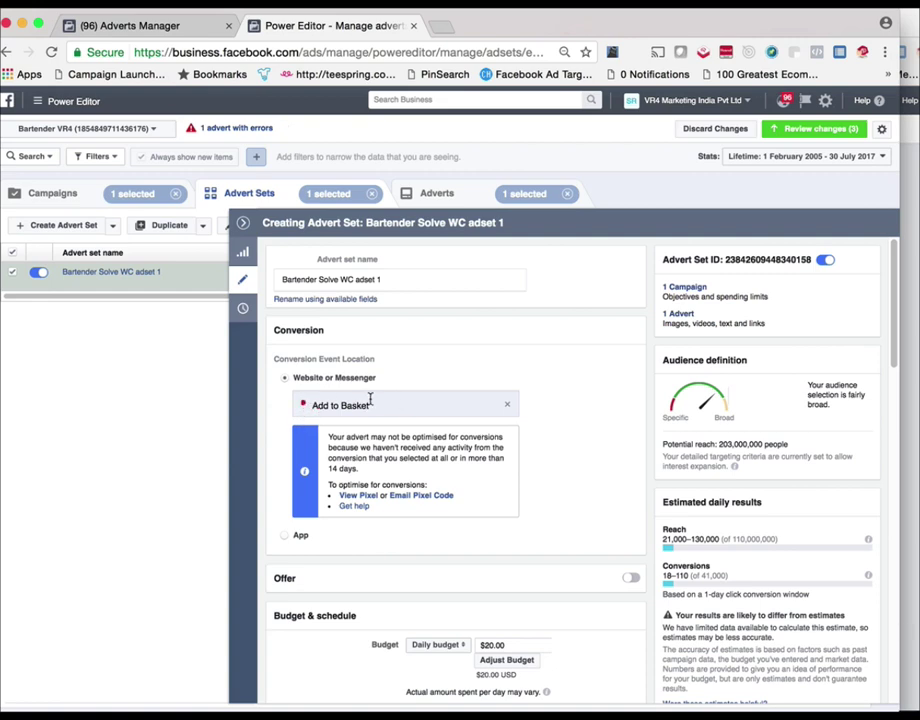
Examine the advert set's conversion event together with its daily budget, schedule and estimated daily results
{"action": "scroll", "coordinate": [604, 354], "scroll_direction": "down", "scroll_amount": 3}
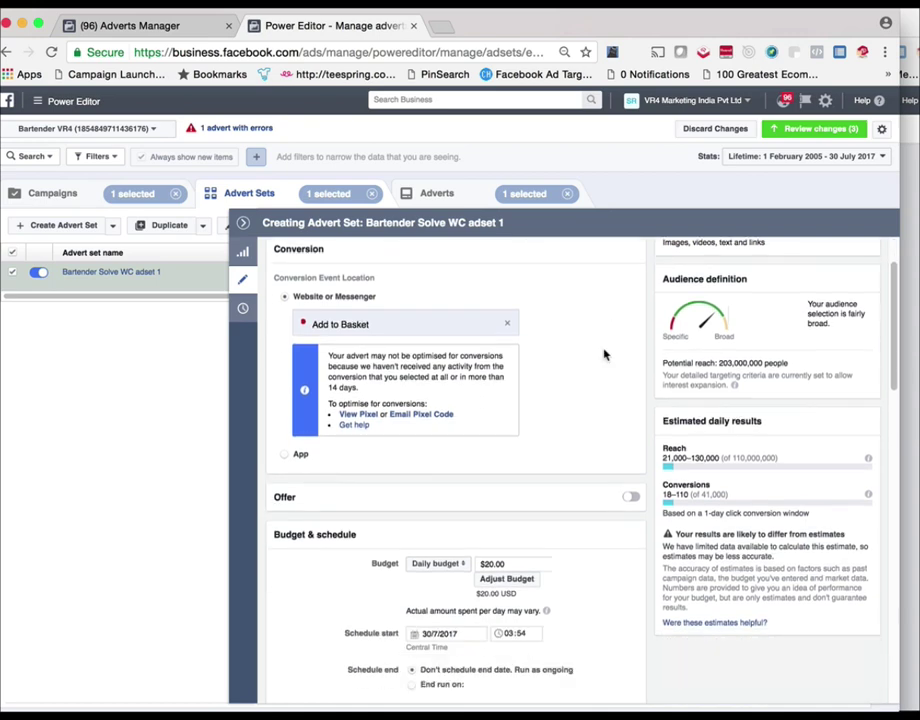
{"action": "scroll", "coordinate": [604, 354], "scroll_direction": "down", "scroll_amount": 6}
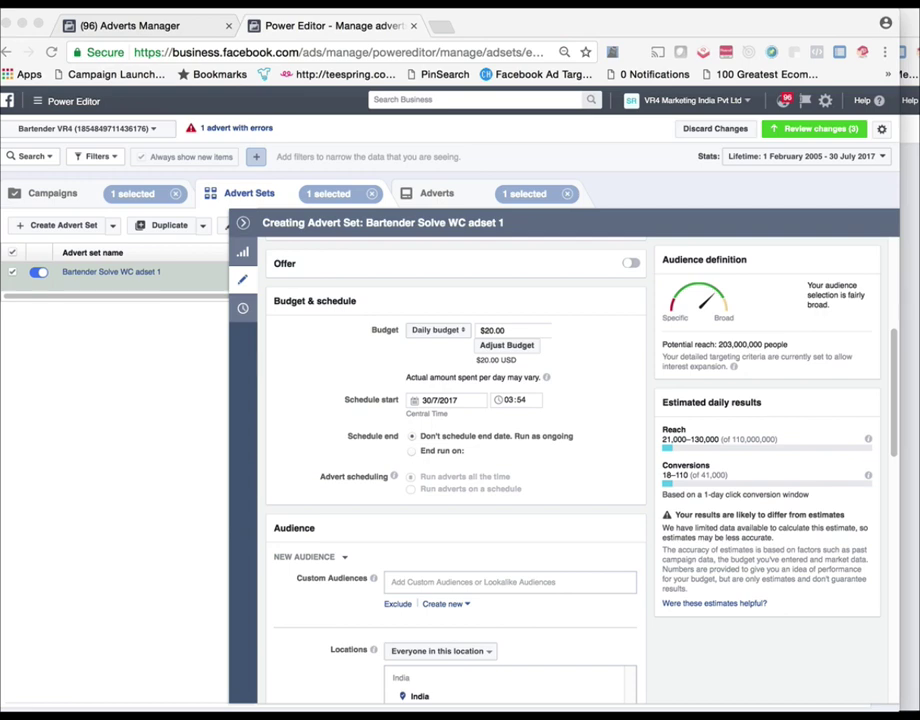
{"action": "scroll", "coordinate": [567, 405], "scroll_direction": "up", "scroll_amount": 6}
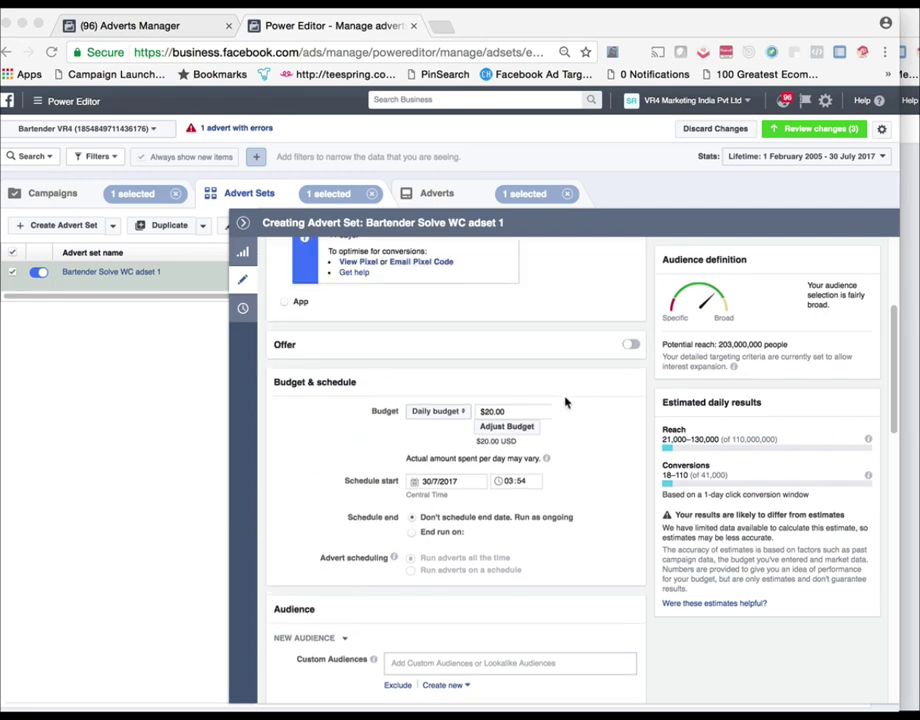
{"action": "scroll", "coordinate": [544, 418], "scroll_direction": "down", "scroll_amount": 1}
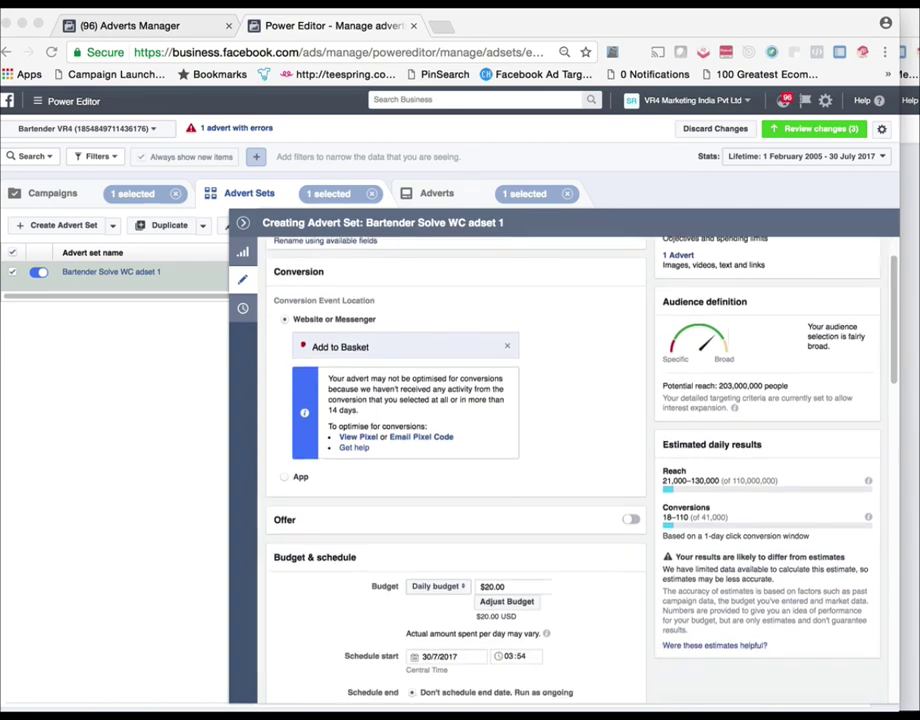
{"action": "scroll", "coordinate": [570, 456], "scroll_direction": "down", "scroll_amount": 1}
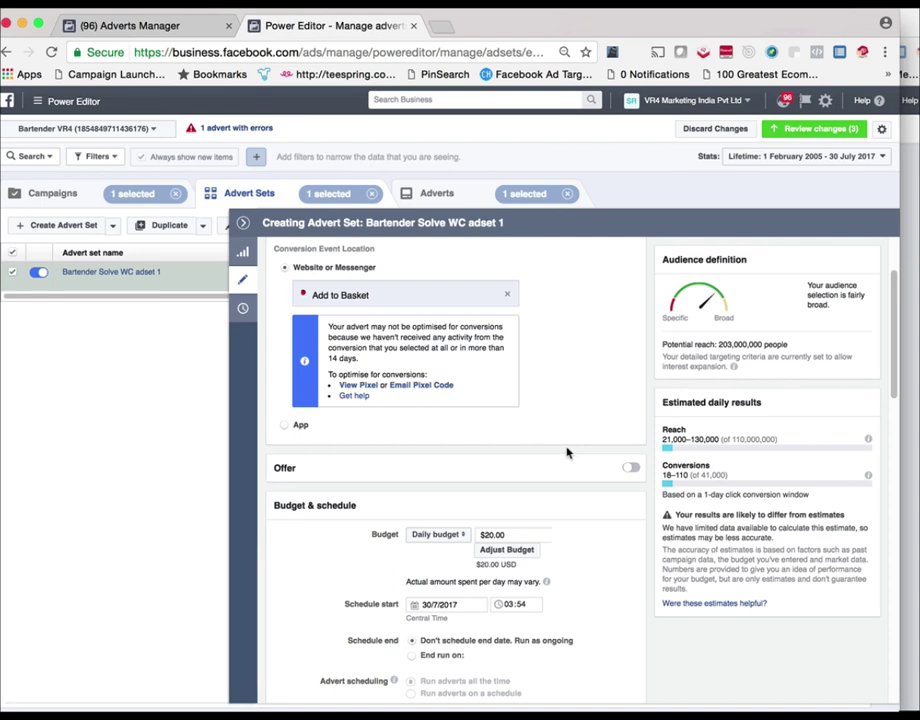
{"action": "left_click", "coordinate": [489, 536]}
{"action": "scroll", "coordinate": [577, 530], "scroll_direction": "down", "scroll_amount": 1}
{"action": "scroll", "coordinate": [577, 528], "scroll_direction": "down", "scroll_amount": 5}
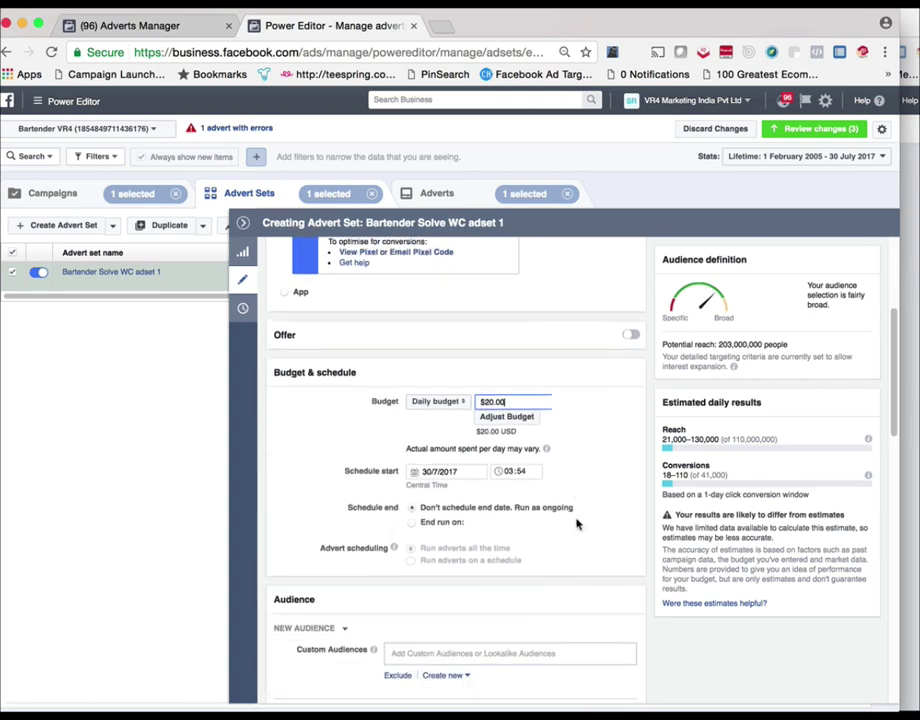
{"action": "scroll", "coordinate": [577, 520], "scroll_direction": "up", "scroll_amount": 6}
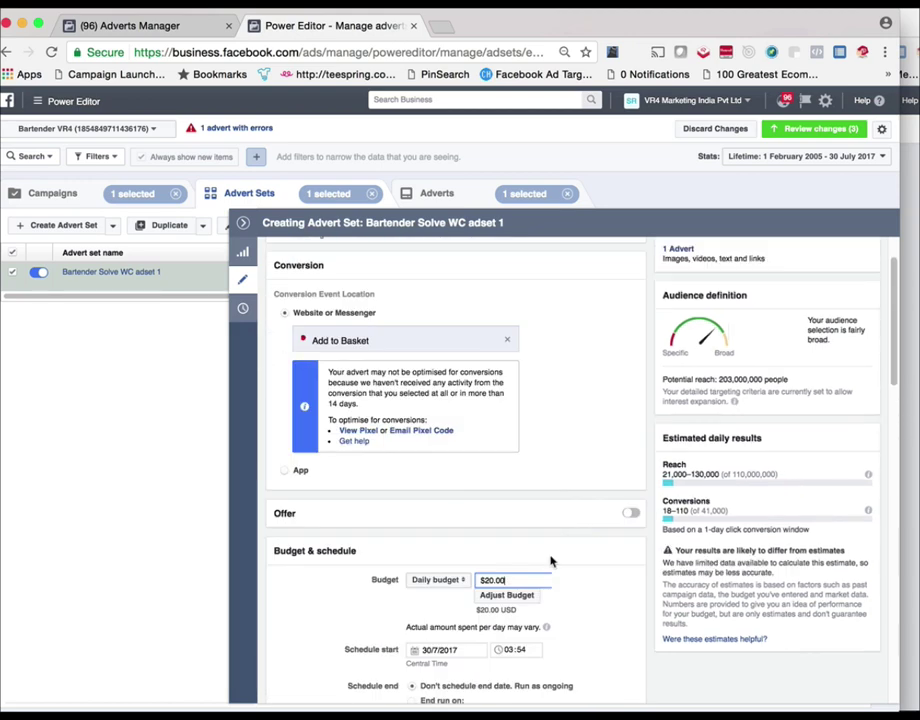
{"action": "scroll", "coordinate": [567, 580], "scroll_direction": "up", "scroll_amount": 2}
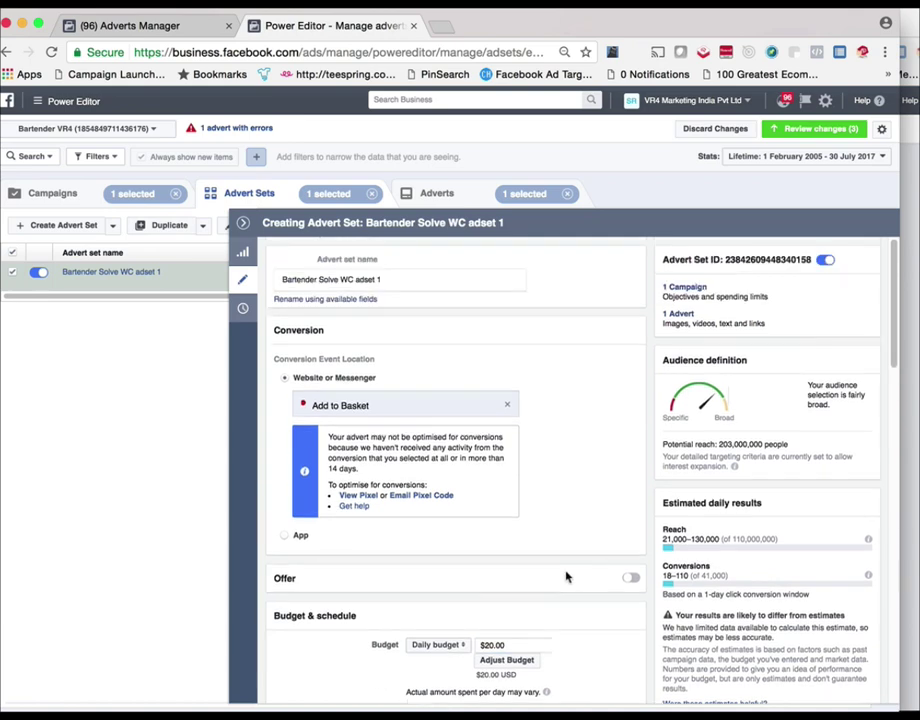
{"action": "scroll", "coordinate": [567, 579], "scroll_direction": "down", "scroll_amount": 6}
{"action": "scroll", "coordinate": [566, 576], "scroll_direction": "down", "scroll_amount": 2}
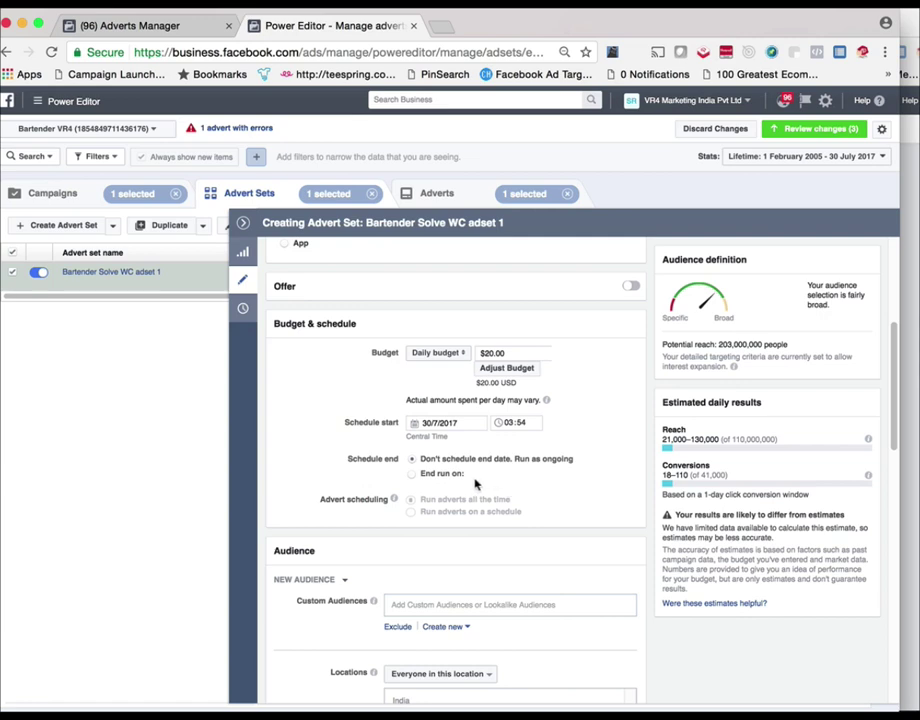
Switch the advert set to a Lifetime Budget and set the amount to $3000
{"action": "left_click", "coordinate": [437, 353]}
{"action": "left_click", "coordinate": [440, 368]}
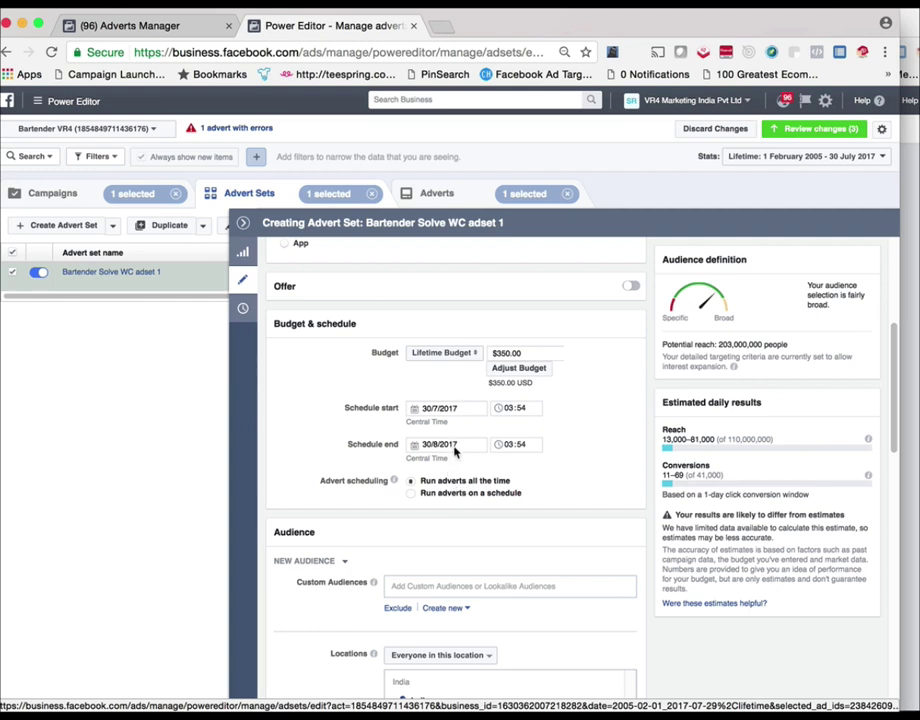
{"action": "left_click", "coordinate": [507, 353]}
{"action": "key", "text": "BackSpace"}
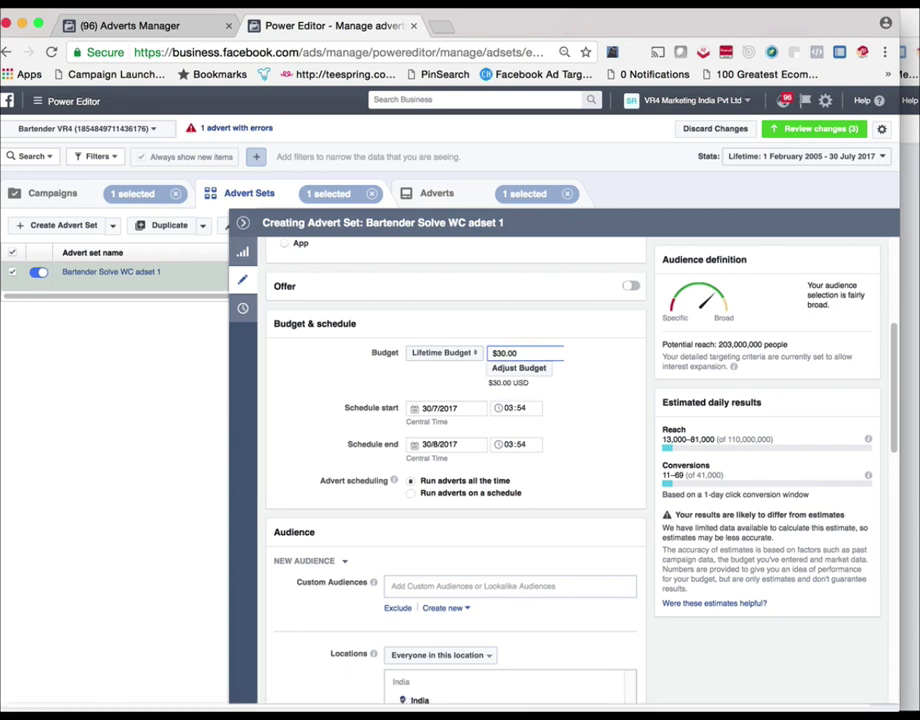
{"action": "type", "text": "0"}
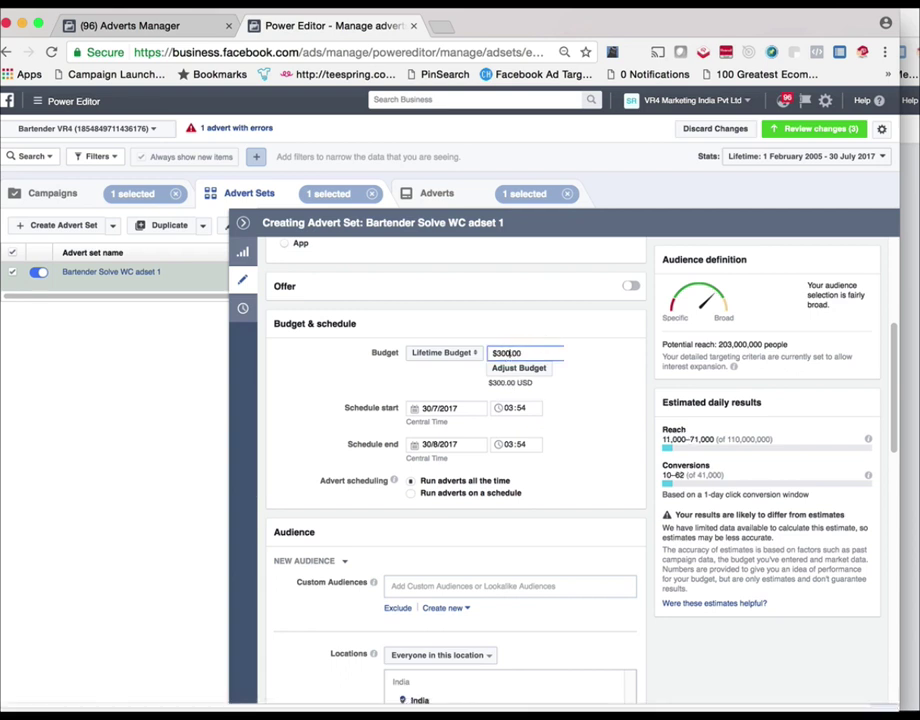
{"action": "type", "text": "0"}
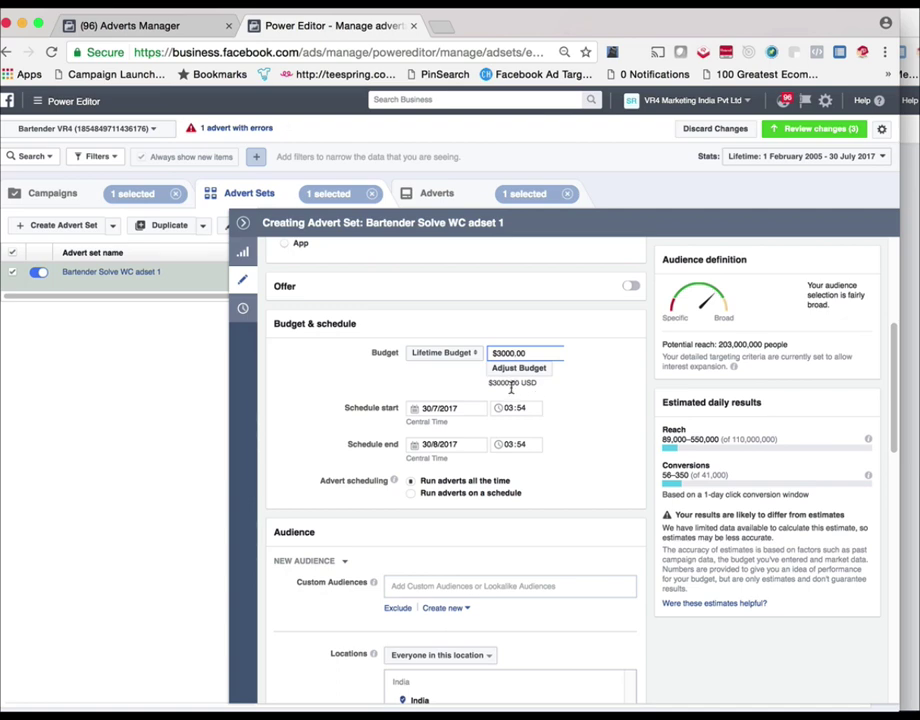
Return the advert set to a Daily budget and let it run as ongoing without an end date
{"action": "left_click", "coordinate": [440, 353]}
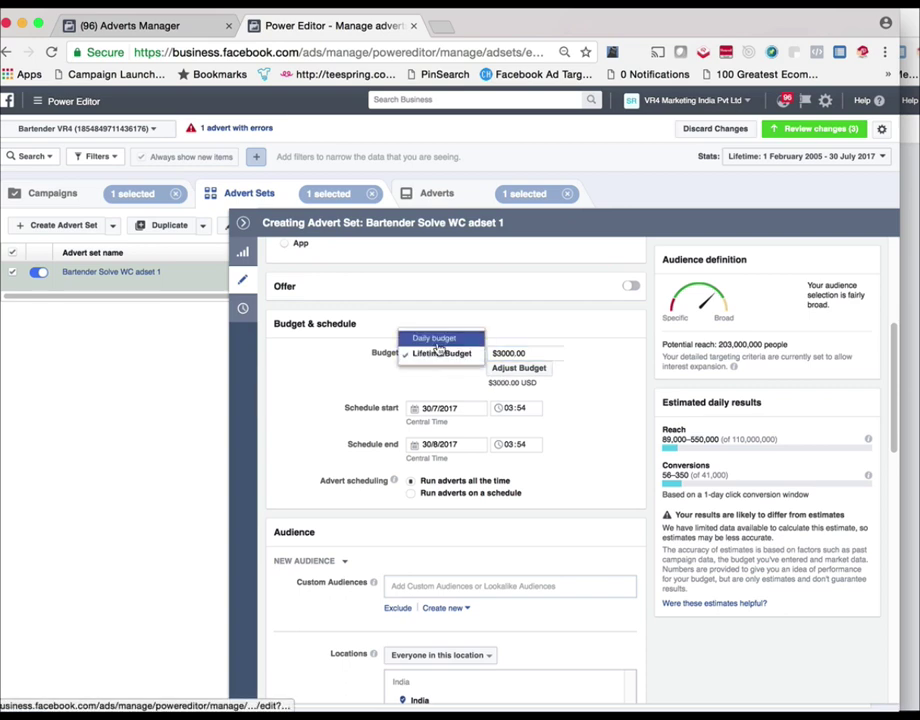
{"action": "left_click", "coordinate": [434, 338]}
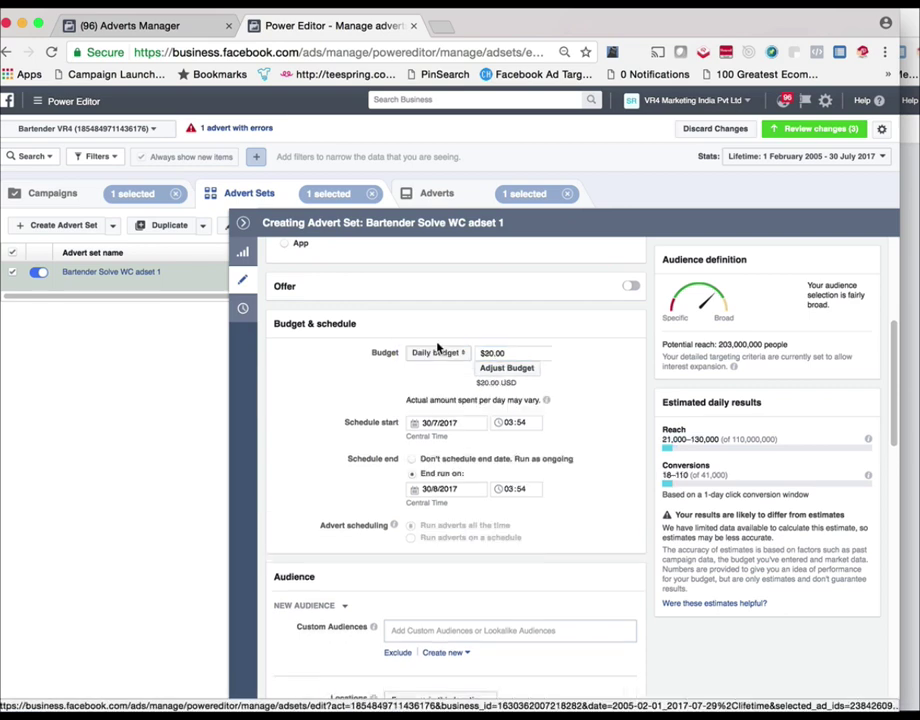
{"action": "left_click", "coordinate": [411, 463]}
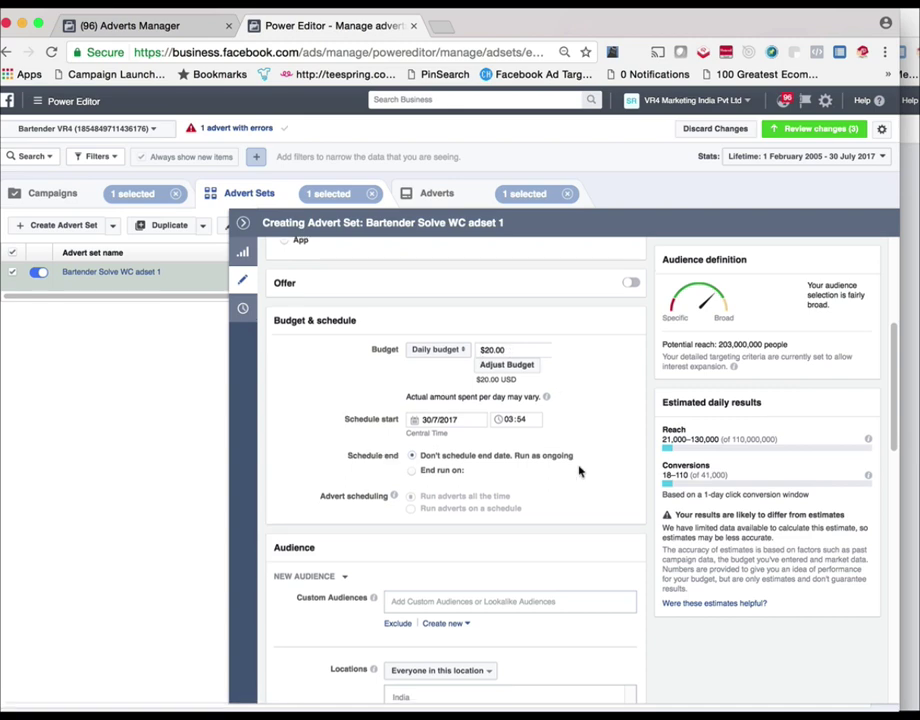
Replace India with United States as the audience's targeted location
{"action": "scroll", "coordinate": [580, 470], "scroll_direction": "down", "scroll_amount": 3}
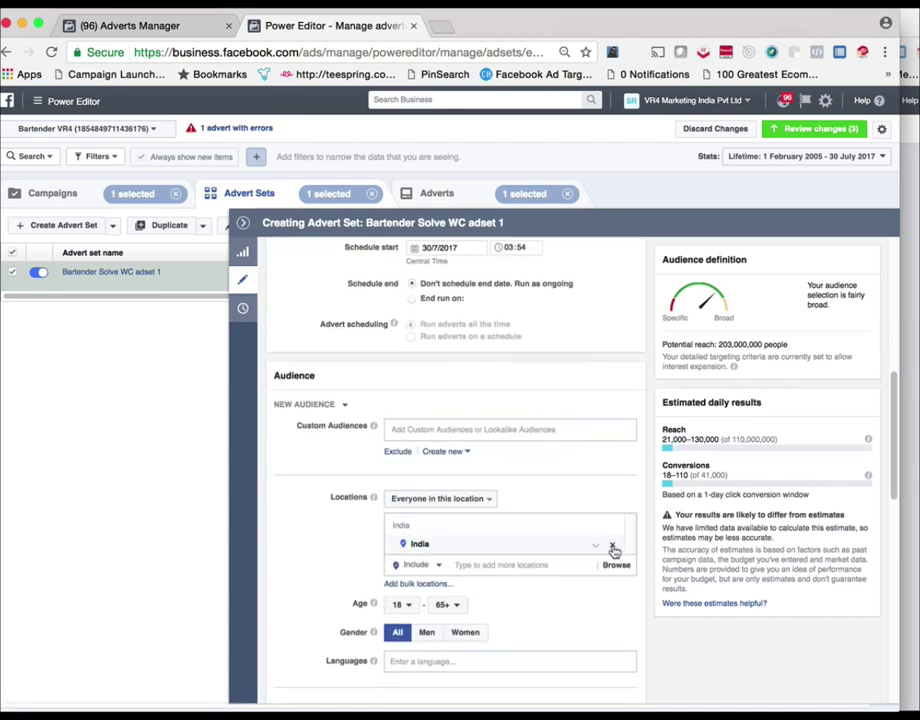
{"action": "left_click", "coordinate": [612, 548]}
{"action": "left_click", "coordinate": [503, 526]}
{"action": "type", "text": "un"}
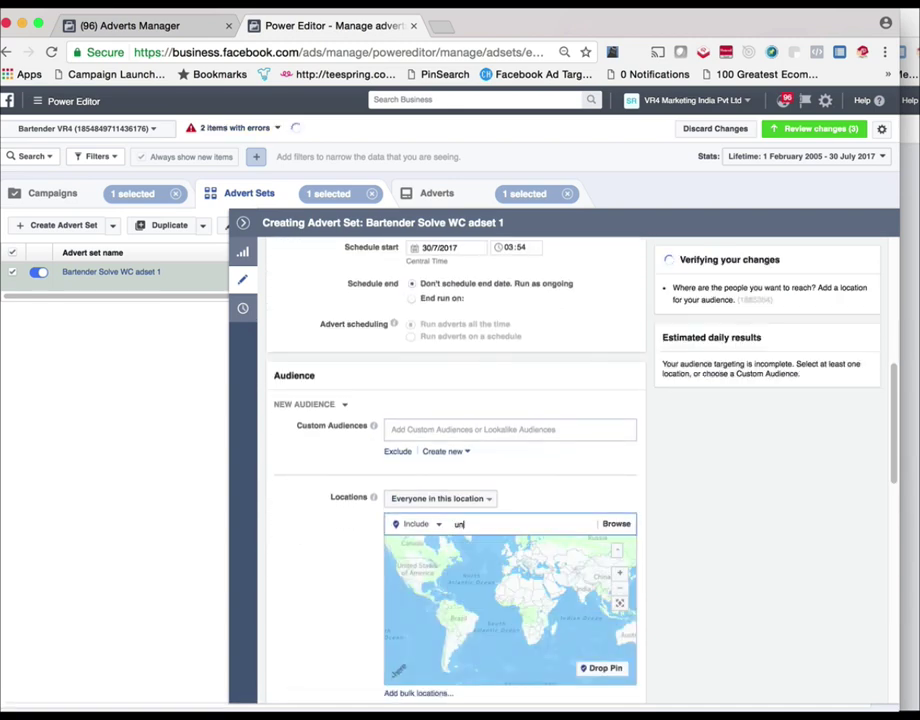
{"action": "type", "text": "ited"}
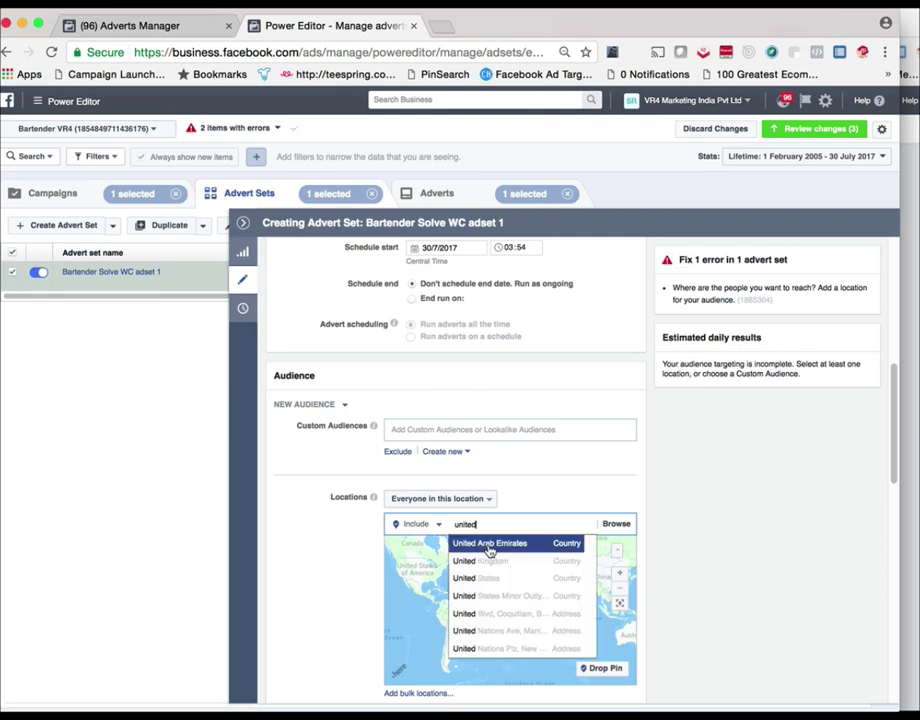
{"action": "left_click", "coordinate": [489, 578]}
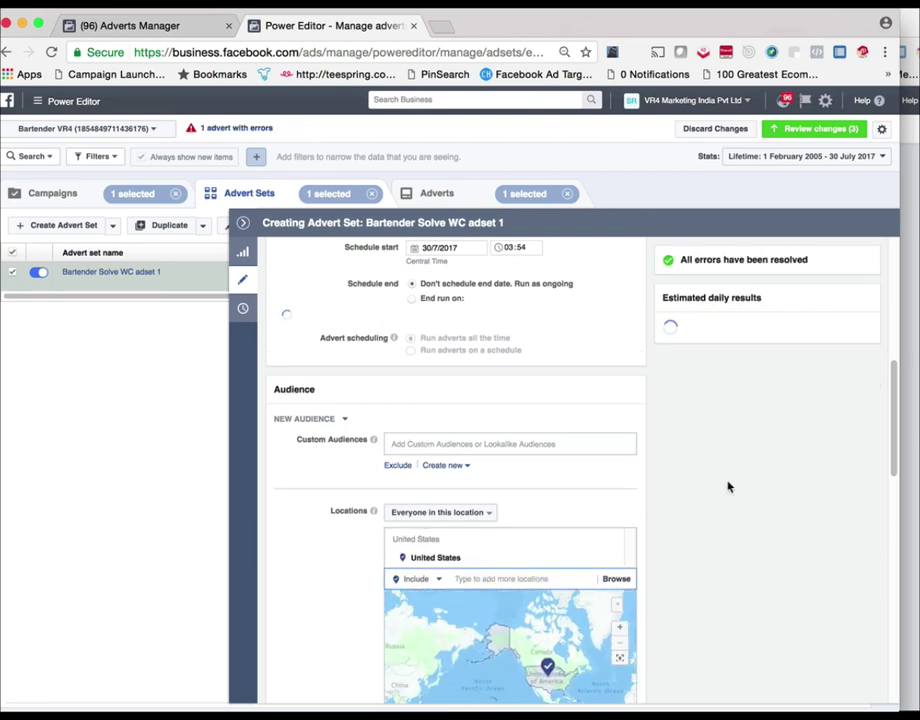
{"action": "scroll", "coordinate": [715, 487], "scroll_direction": "down", "scroll_amount": 5}
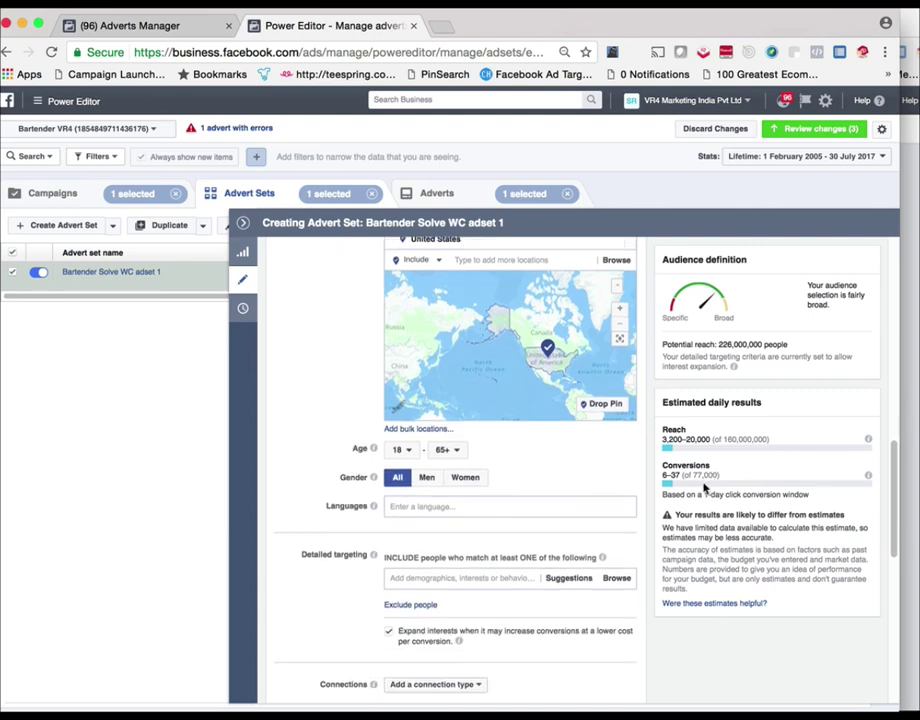
Restrict the advert set's audience to women and set the minimum age to 21
{"action": "scroll", "coordinate": [705, 487], "scroll_direction": "down", "scroll_amount": 2}
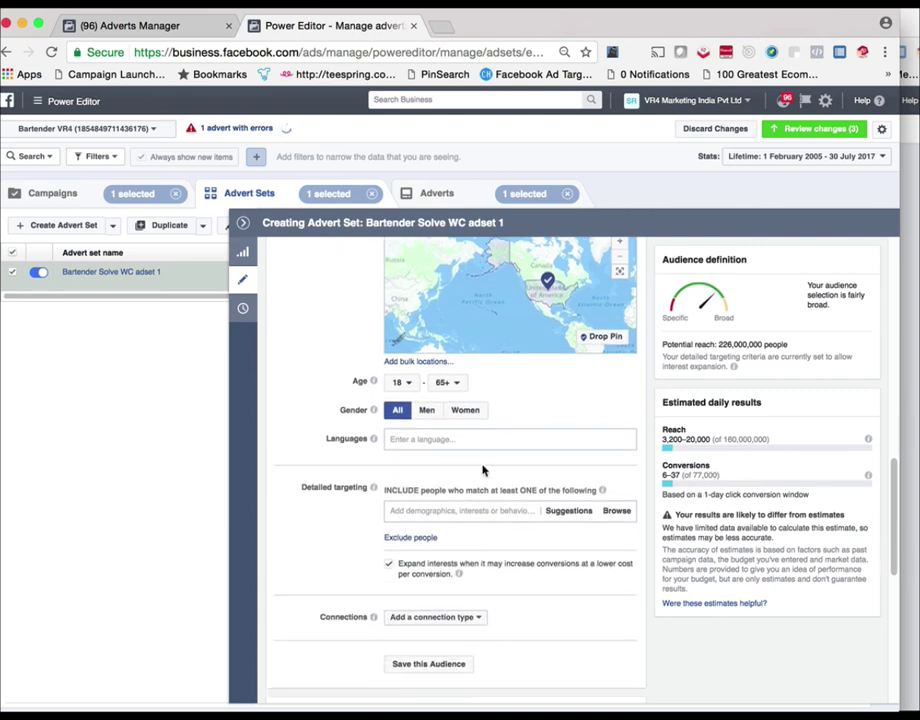
{"action": "left_click", "coordinate": [466, 411]}
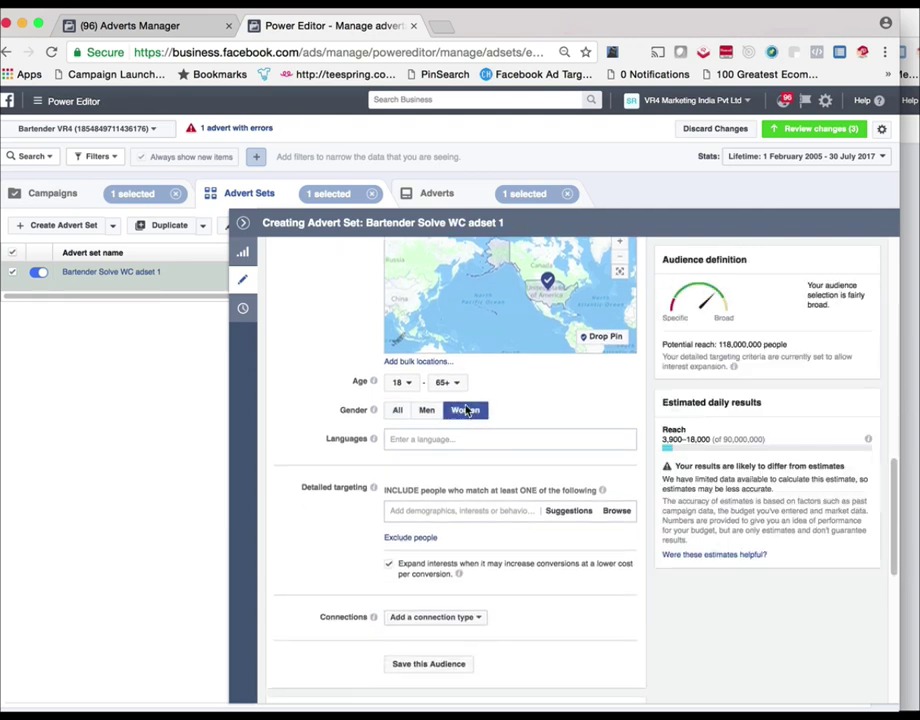
{"action": "left_click", "coordinate": [398, 382]}
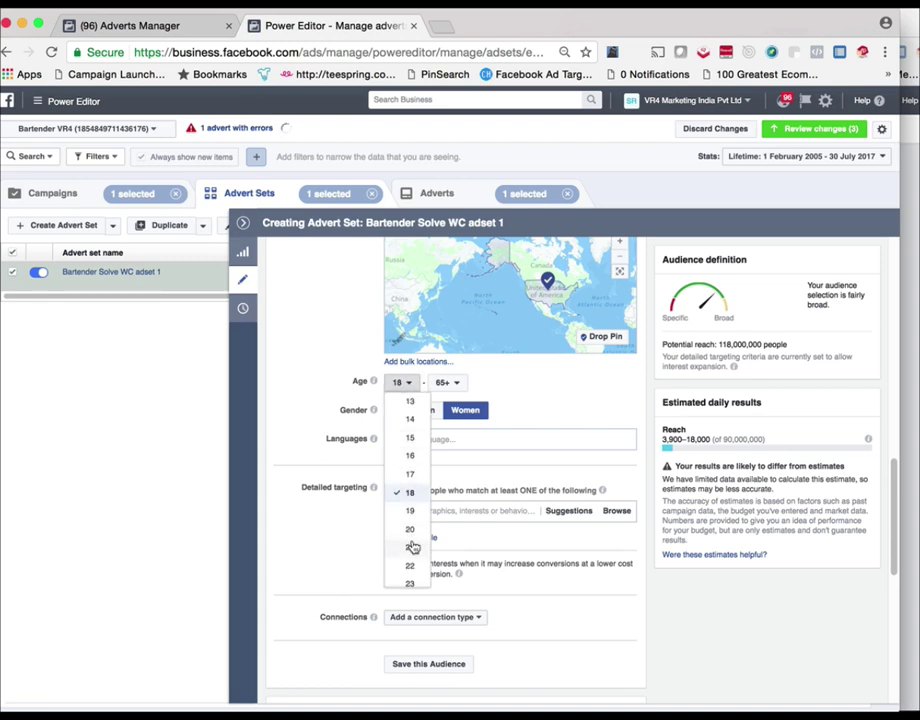
{"action": "left_click", "coordinate": [412, 547]}
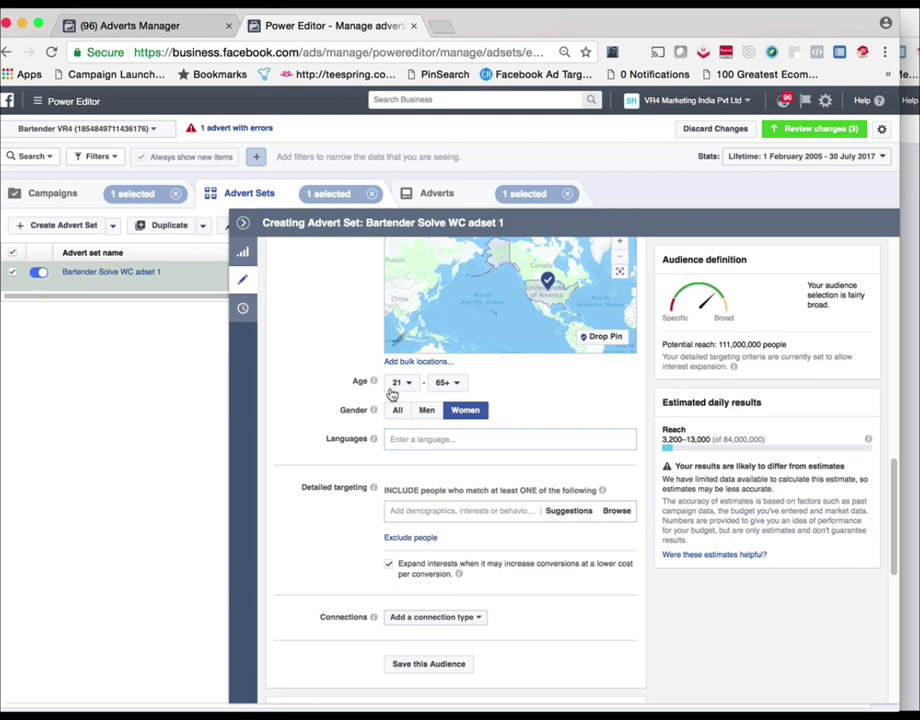
Turn off interest expansion for the advert set's detailed targeting
{"action": "left_click", "coordinate": [424, 509]}
{"action": "left_click", "coordinate": [361, 550]}
{"action": "scroll", "coordinate": [330, 545], "scroll_direction": "down", "scroll_amount": 2}
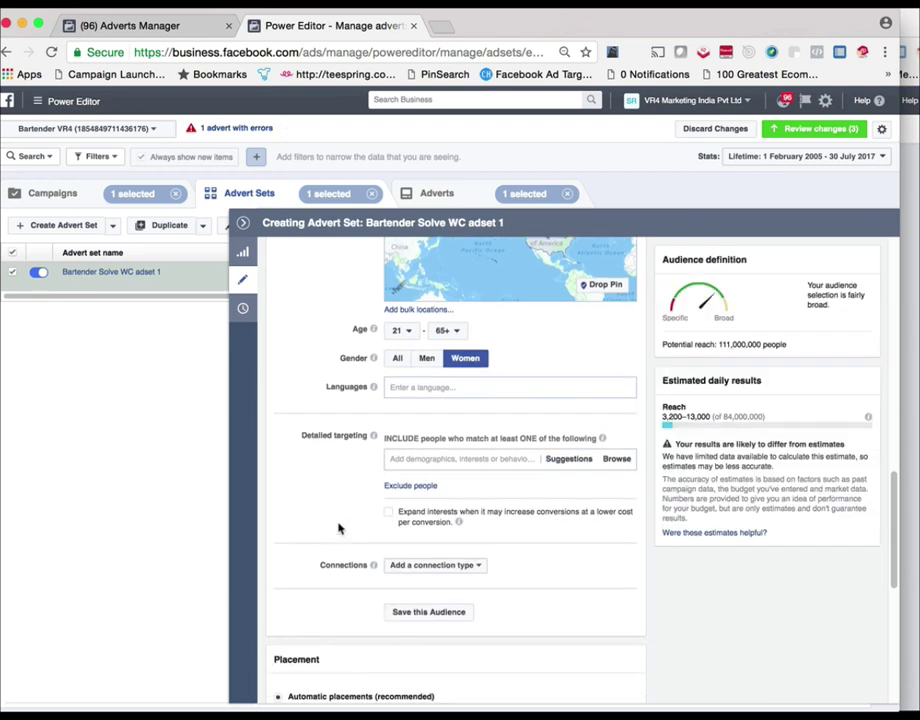
Search detailed targeting for "bartender" and include the Bartender job title
{"action": "left_click", "coordinate": [433, 461]}
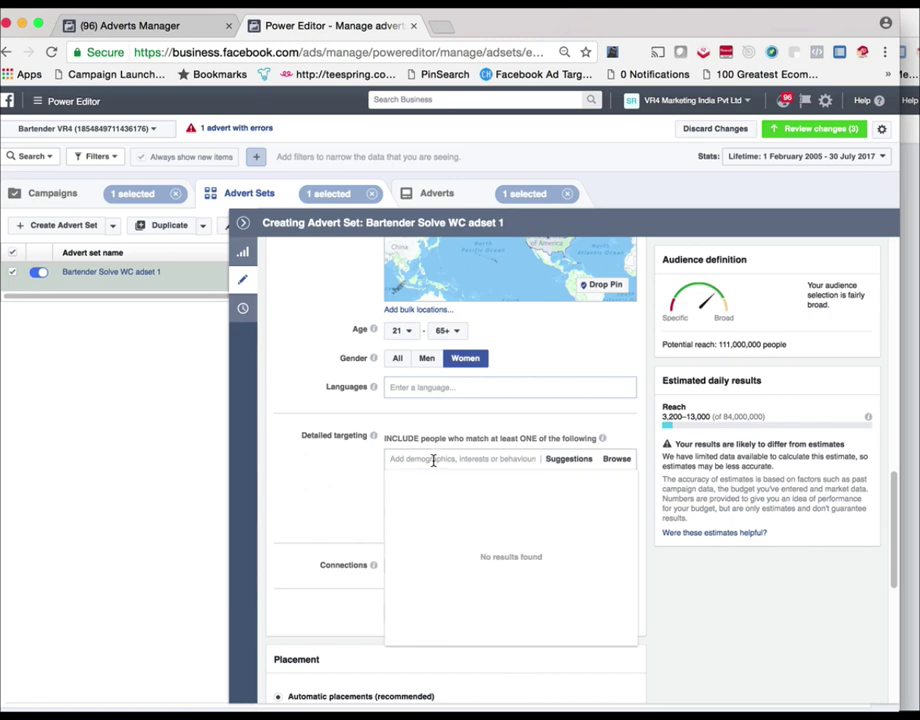
{"action": "type", "text": "bart"}
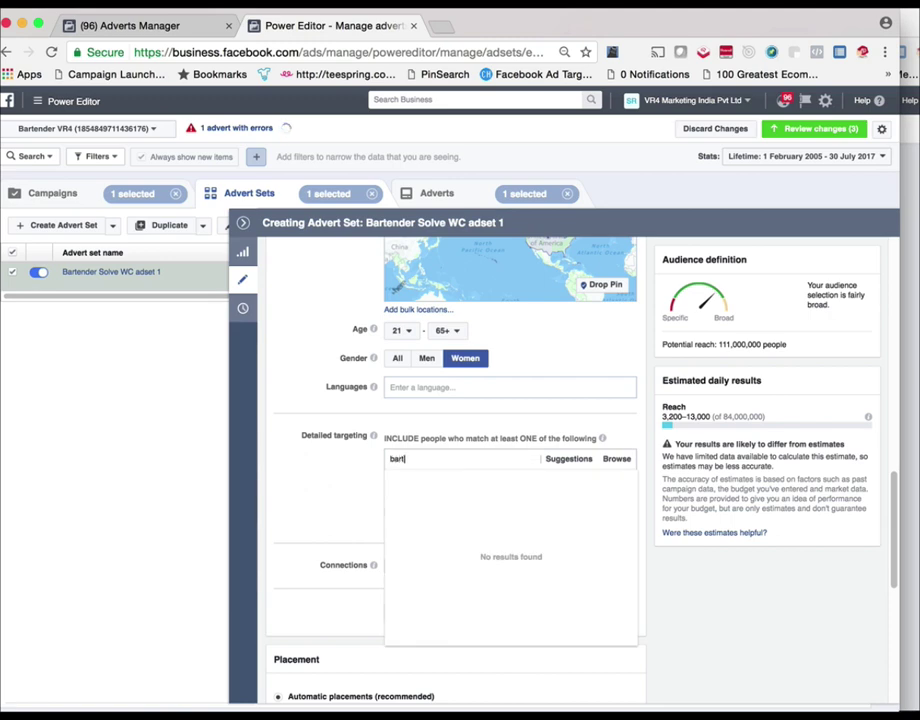
{"action": "type", "text": "ender"}
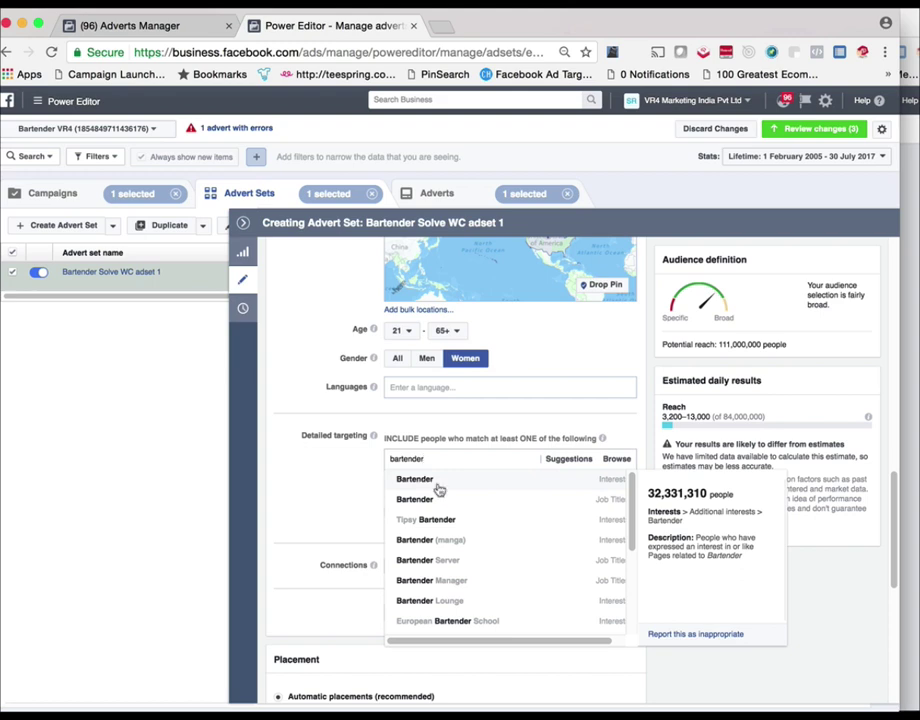
{"action": "left_click", "coordinate": [463, 505]}
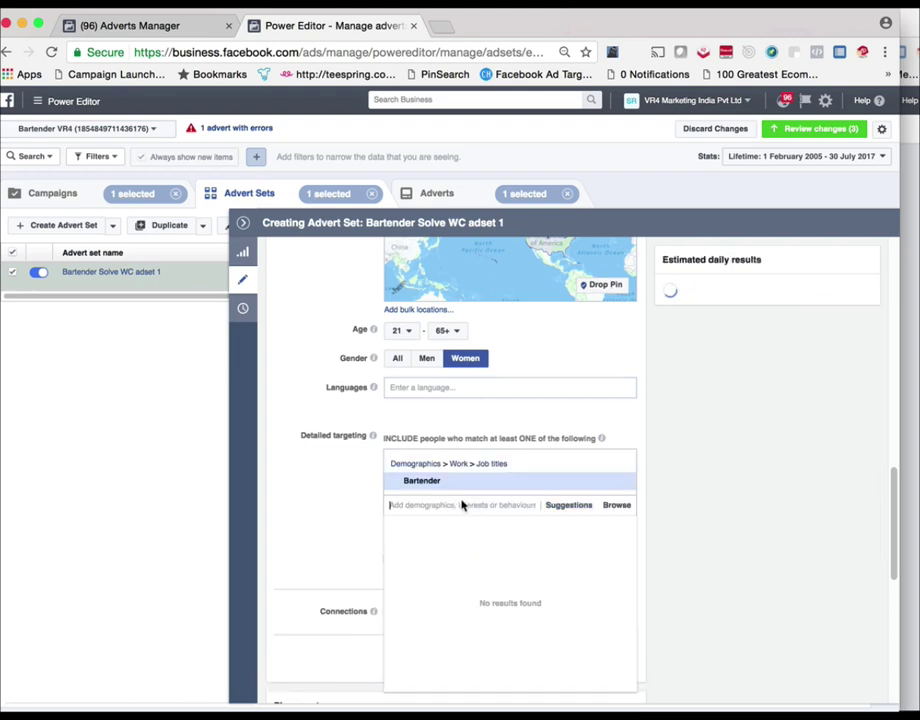
Include the suggested job titles Bartender, Bartender Server and Bartender/Mixologist in the detailed targeting
{"action": "left_click", "coordinate": [555, 481]}
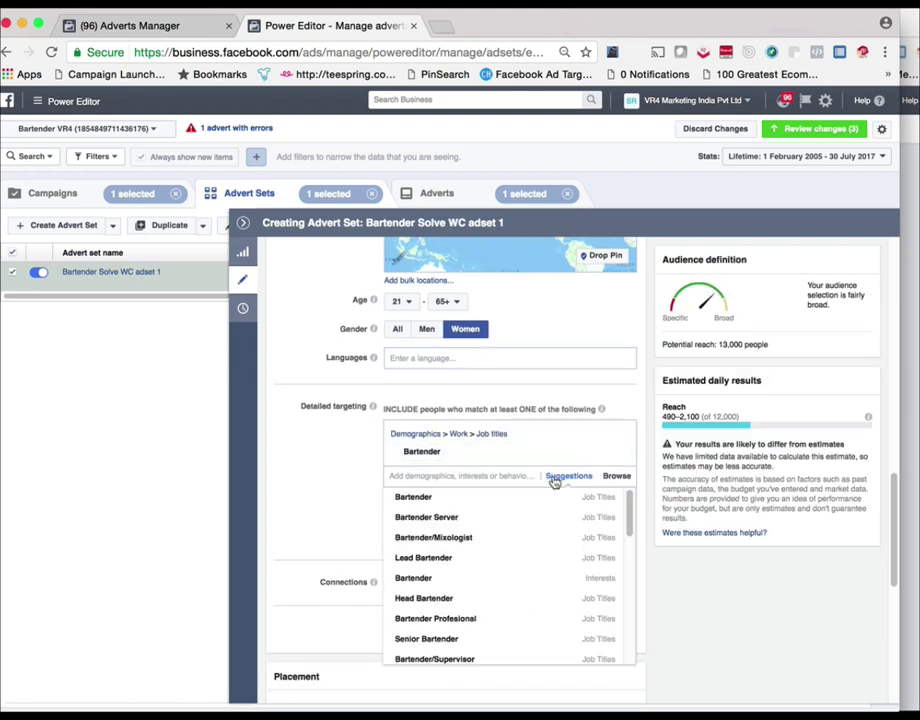
{"action": "left_click", "coordinate": [520, 503]}
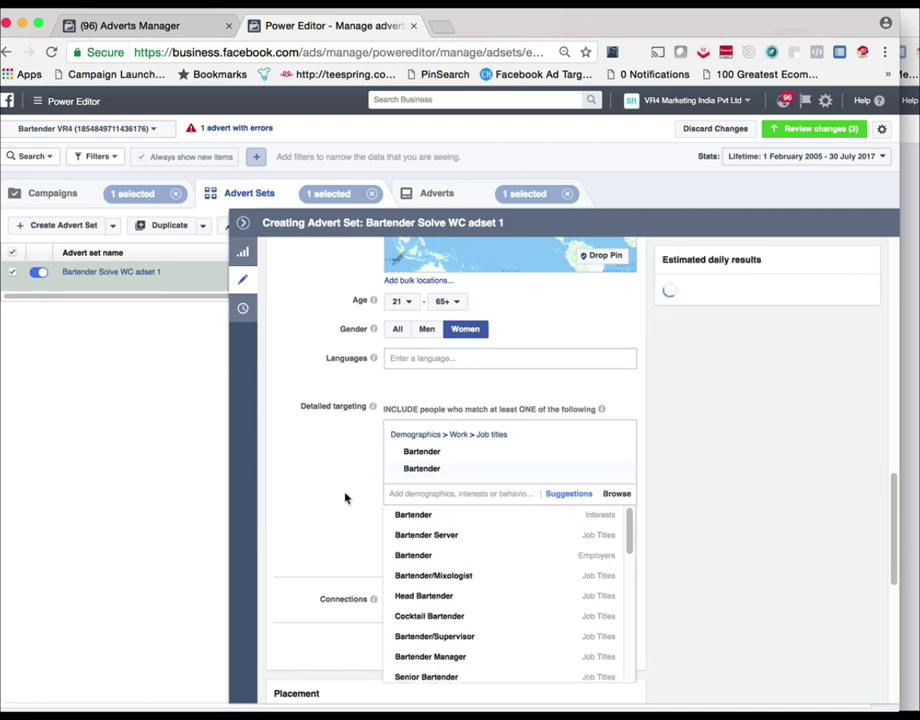
{"action": "scroll", "coordinate": [345, 496], "scroll_direction": "down", "scroll_amount": 1}
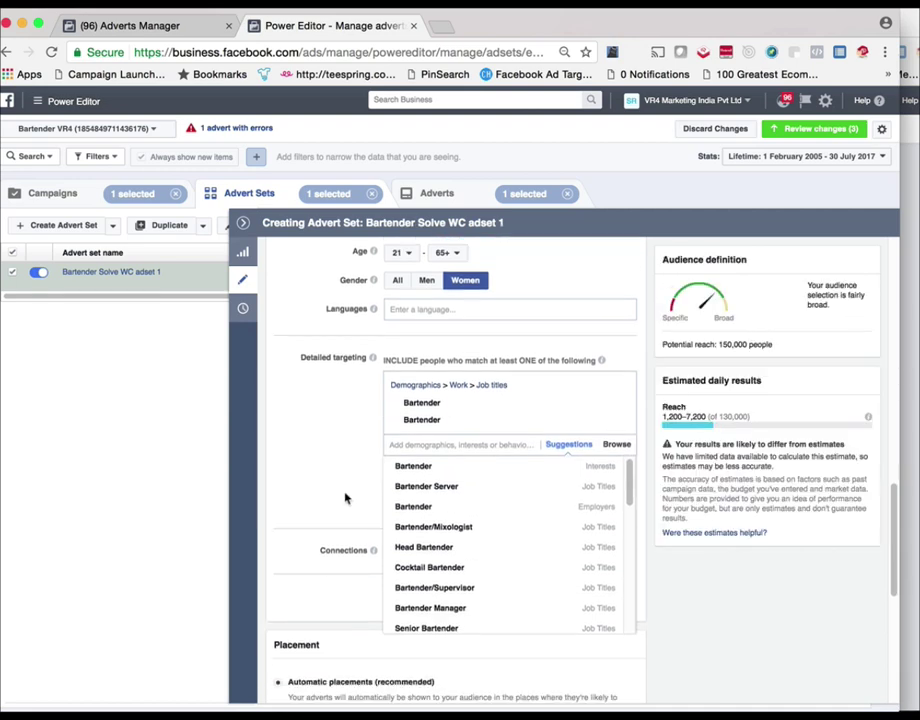
{"action": "left_click", "coordinate": [456, 488]}
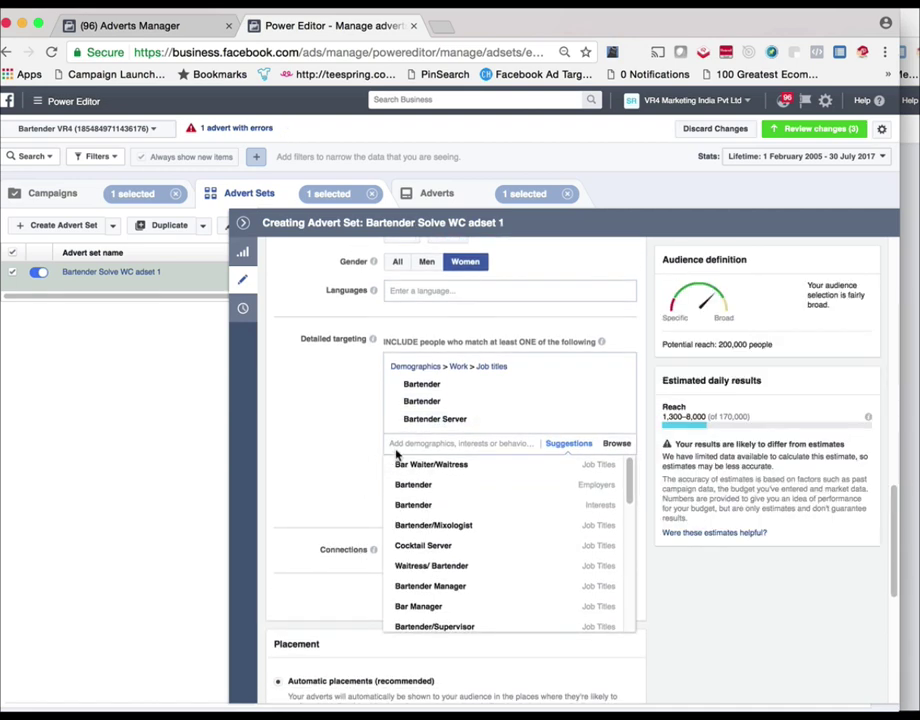
{"action": "left_click", "coordinate": [447, 537]}
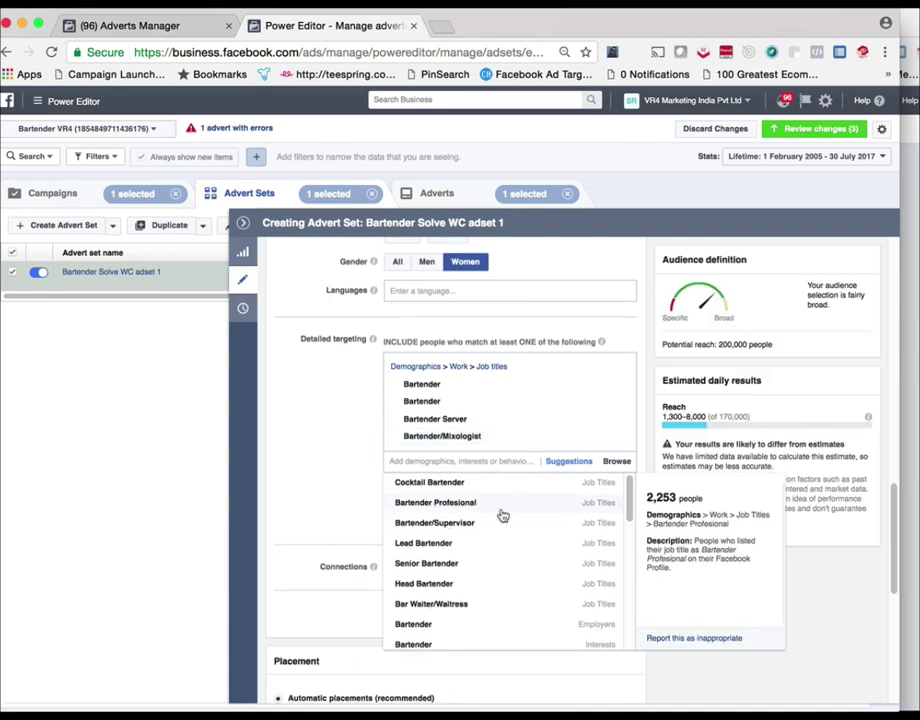
Include the suggested job titles Lead Bartender, Senior Bartender, Head Bartender and Bartender Profesional in the detailed targeting
{"action": "left_click", "coordinate": [441, 550]}
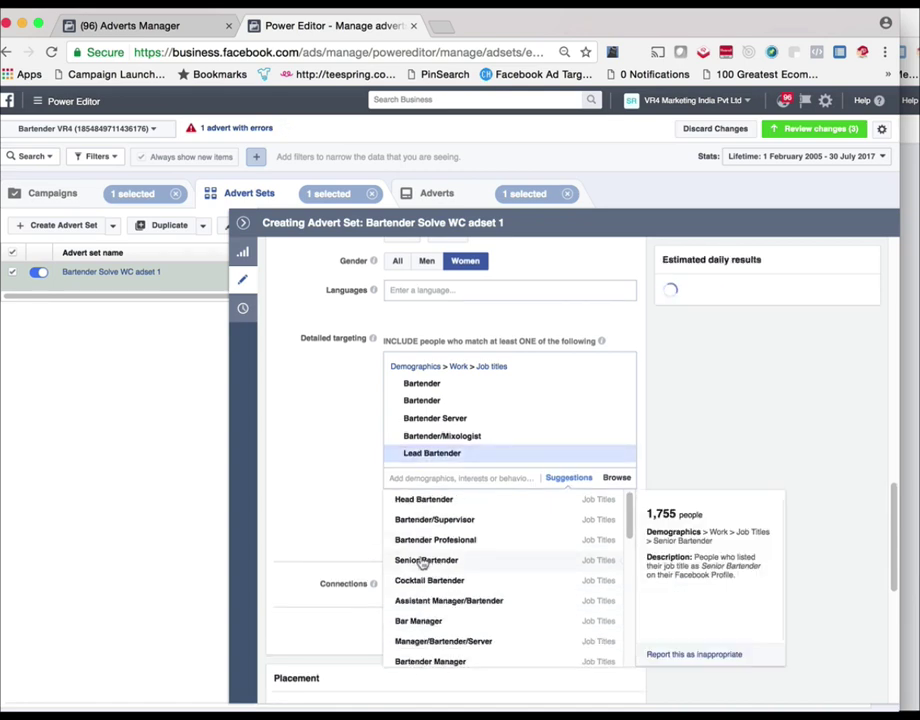
{"action": "left_click", "coordinate": [423, 561]}
{"action": "scroll", "coordinate": [306, 517], "scroll_direction": "down", "scroll_amount": 1}
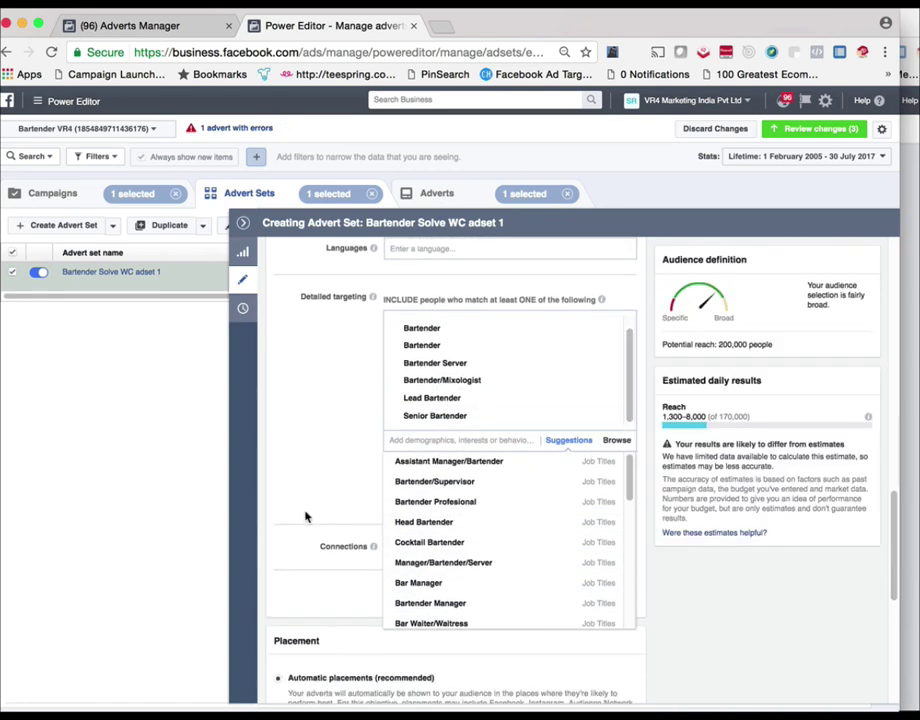
{"action": "left_click", "coordinate": [433, 515]}
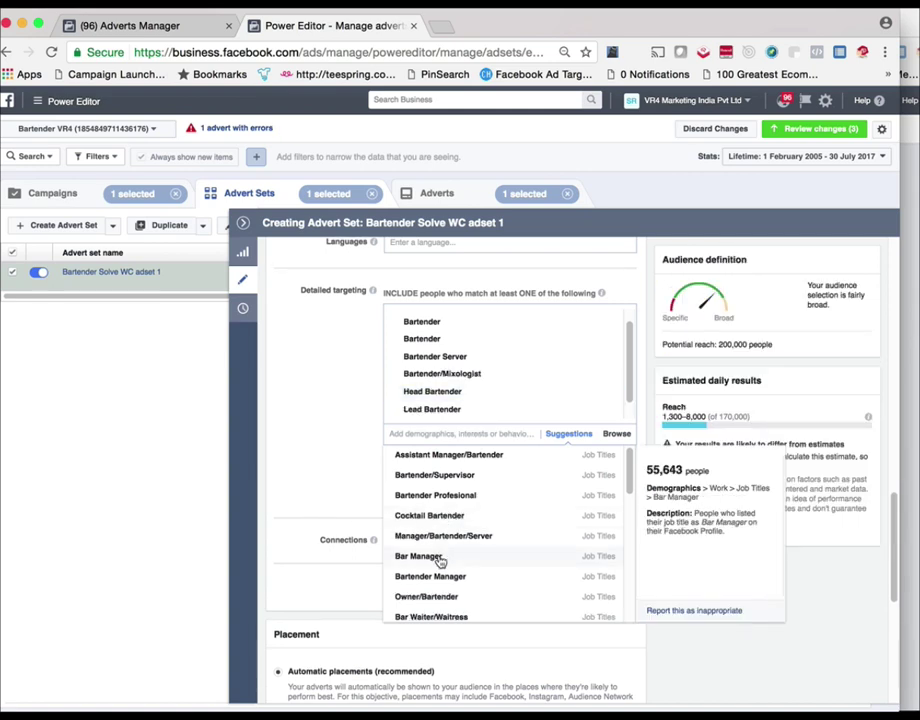
{"action": "scroll", "coordinate": [455, 550], "scroll_direction": "down", "scroll_amount": 1}
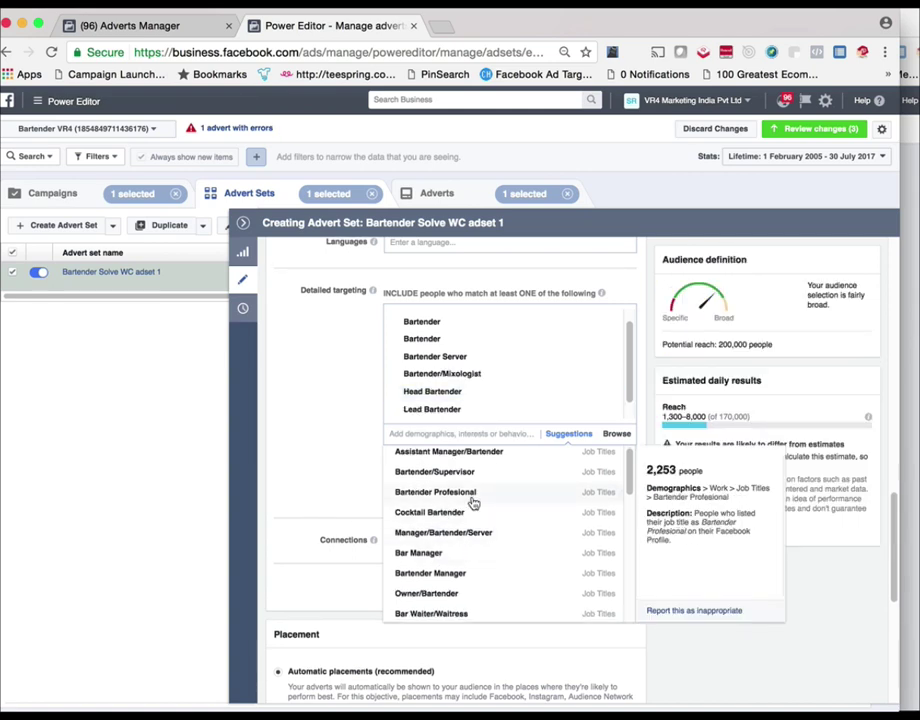
{"action": "left_click", "coordinate": [474, 502]}
Include Bartender as an employer and as a field of study from the targeting suggestions
{"action": "scroll", "coordinate": [476, 560], "scroll_direction": "down", "scroll_amount": 3}
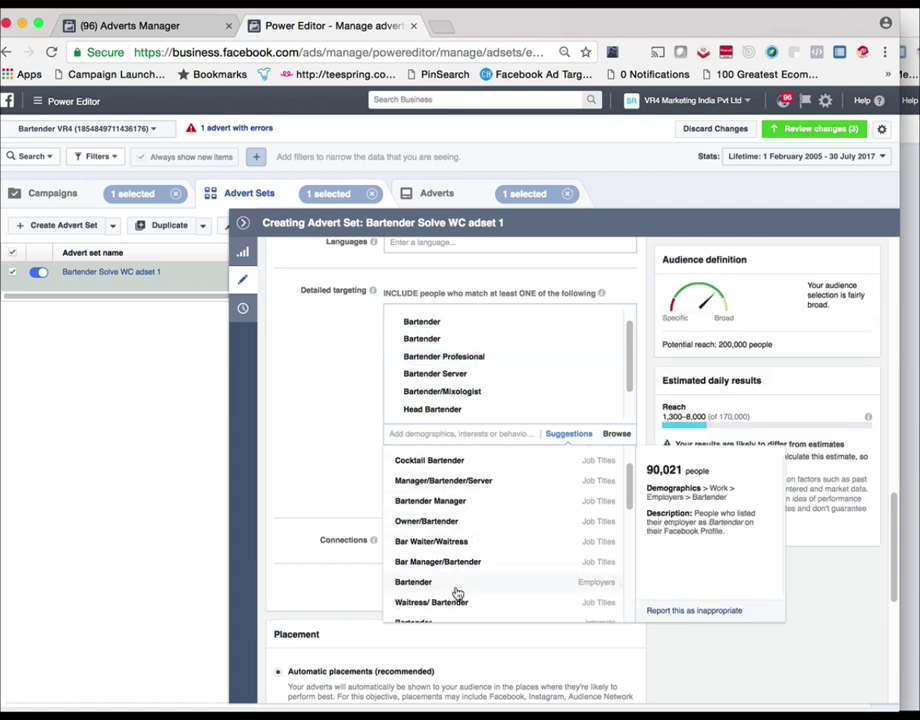
{"action": "left_click", "coordinate": [457, 593]}
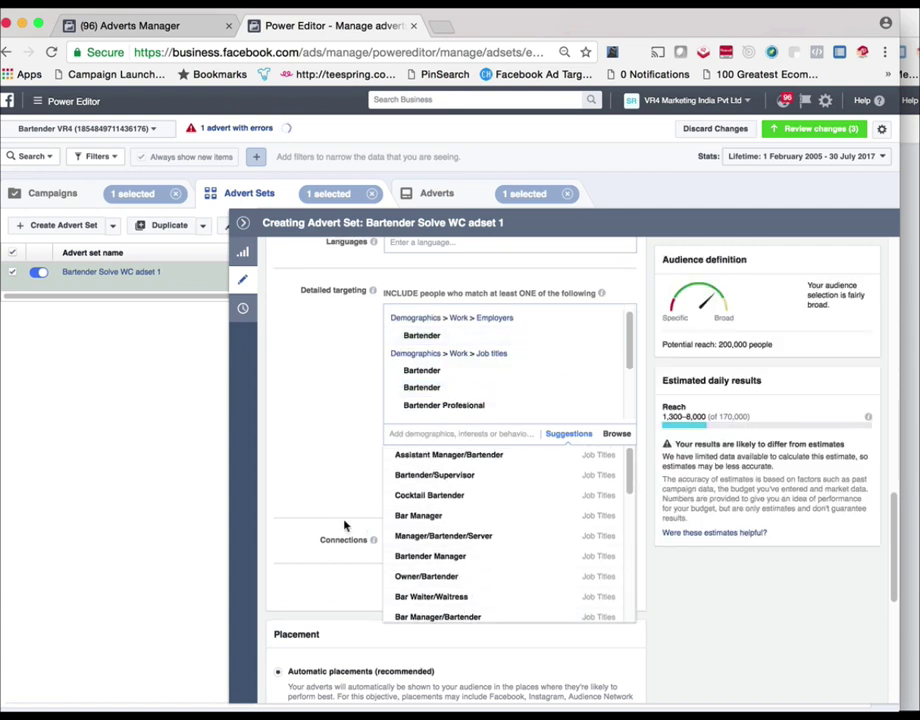
{"action": "scroll", "coordinate": [344, 525], "scroll_direction": "up", "scroll_amount": 1}
{"action": "scroll", "coordinate": [560, 538], "scroll_direction": "down", "scroll_amount": 1}
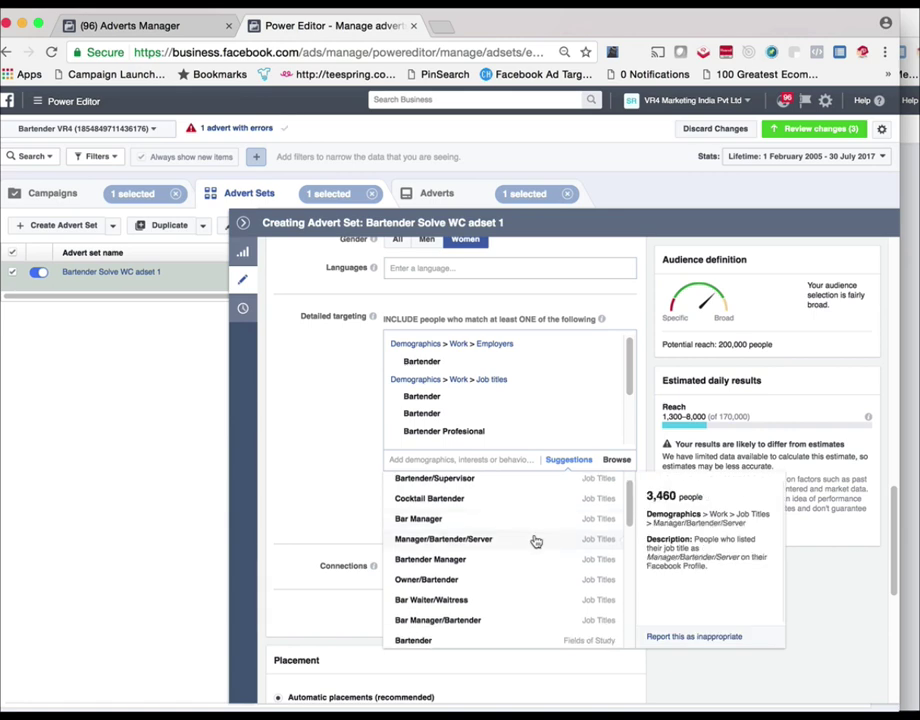
{"action": "scroll", "coordinate": [525, 545], "scroll_direction": "down", "scroll_amount": 2}
{"action": "left_click", "coordinate": [472, 600]}
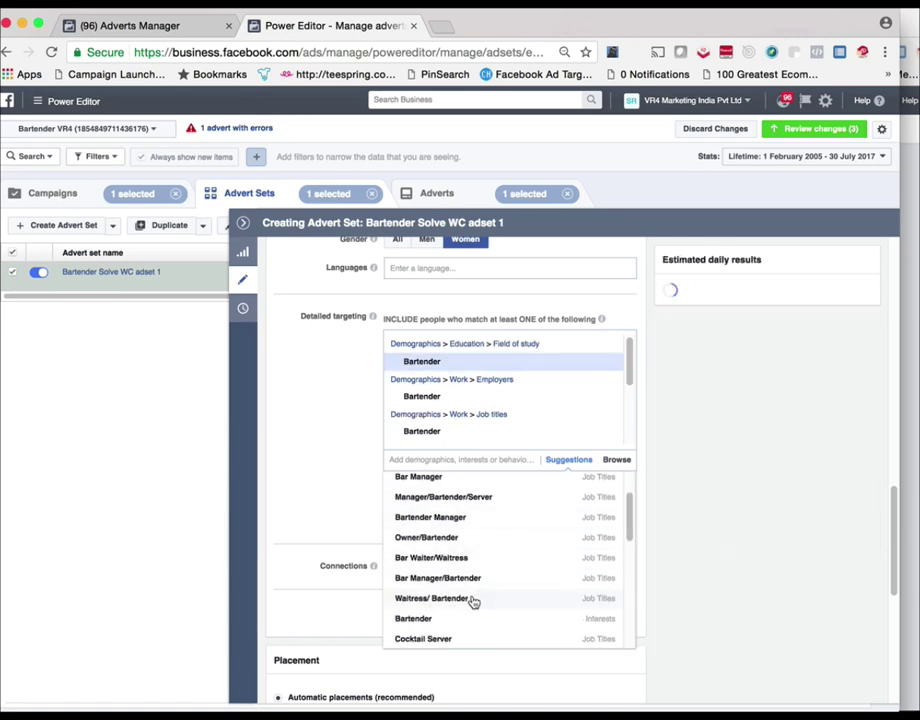
Review the included bartender demographics and add the suggested Bar Manager job title
{"action": "scroll", "coordinate": [521, 392], "scroll_direction": "down", "scroll_amount": 1}
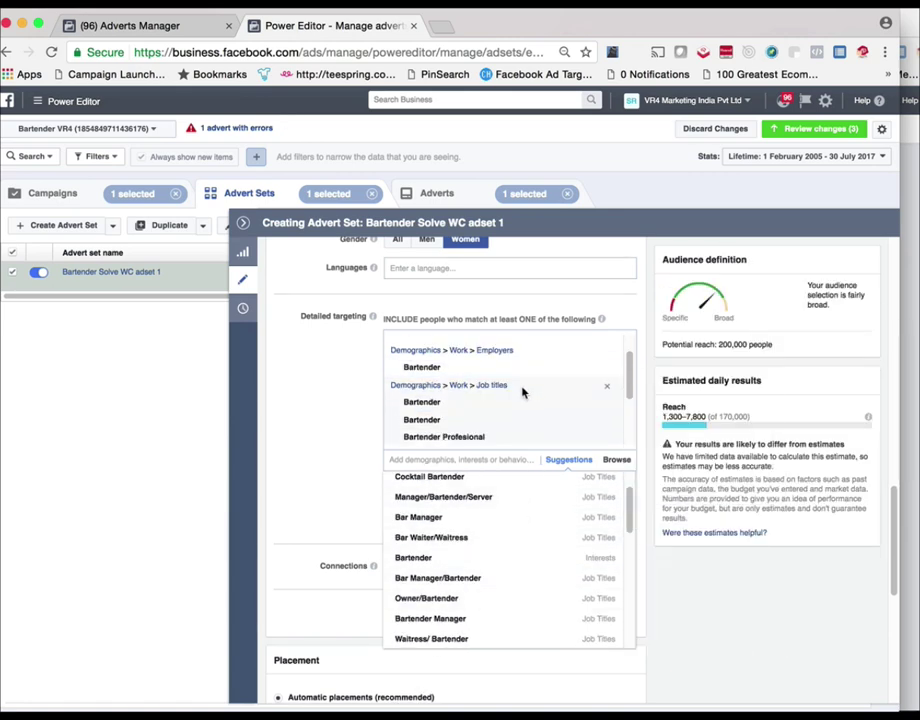
{"action": "scroll", "coordinate": [521, 392], "scroll_direction": "down", "scroll_amount": 3}
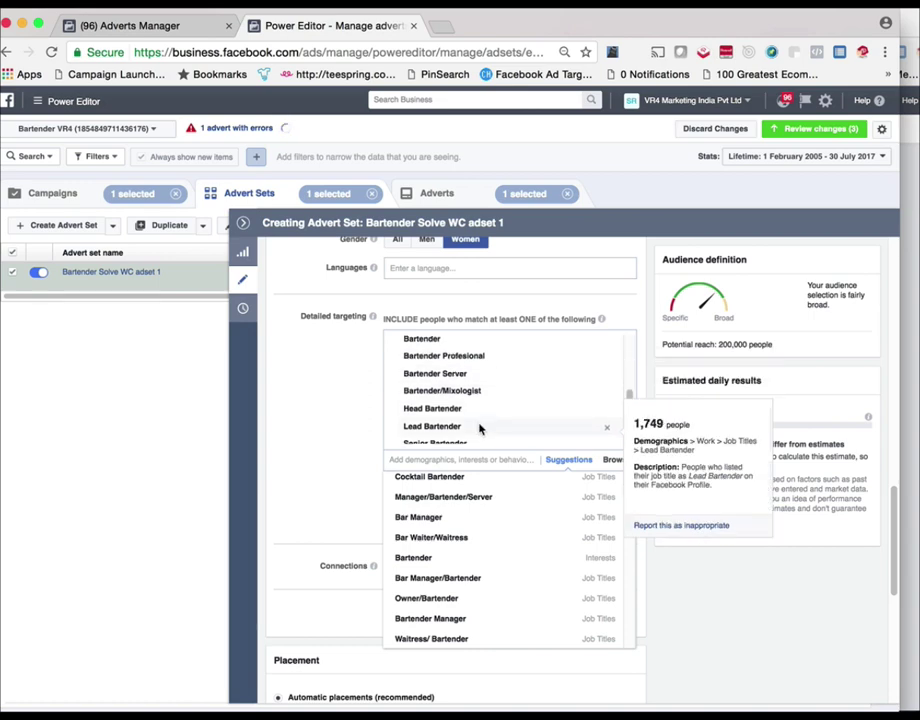
{"action": "scroll", "coordinate": [479, 429], "scroll_direction": "down", "scroll_amount": 1}
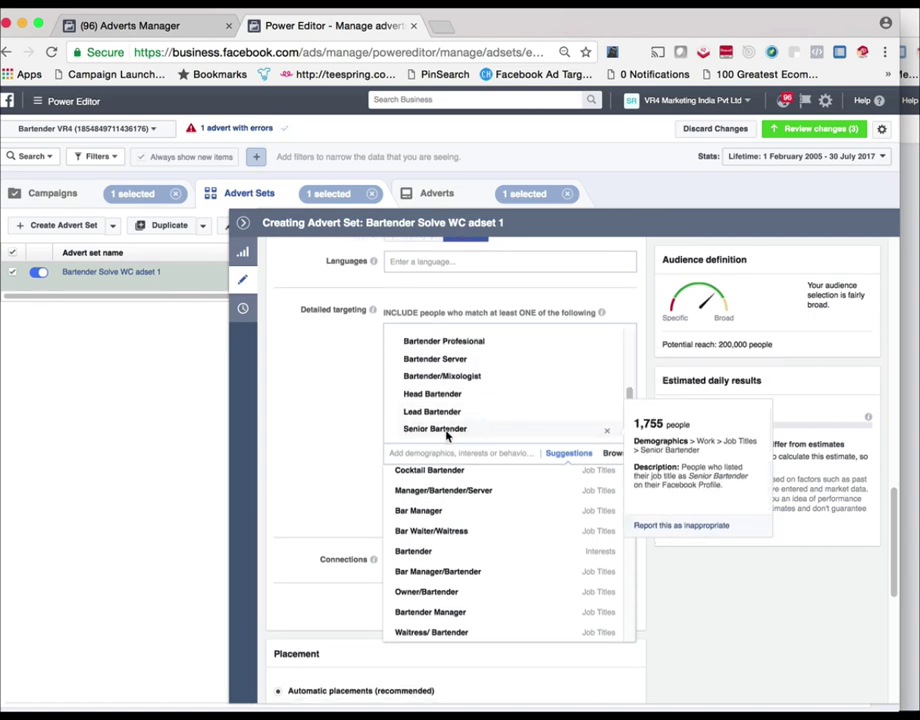
{"action": "scroll", "coordinate": [464, 410], "scroll_direction": "up", "scroll_amount": 5}
{"action": "mouse_move", "coordinate": [450, 389]}
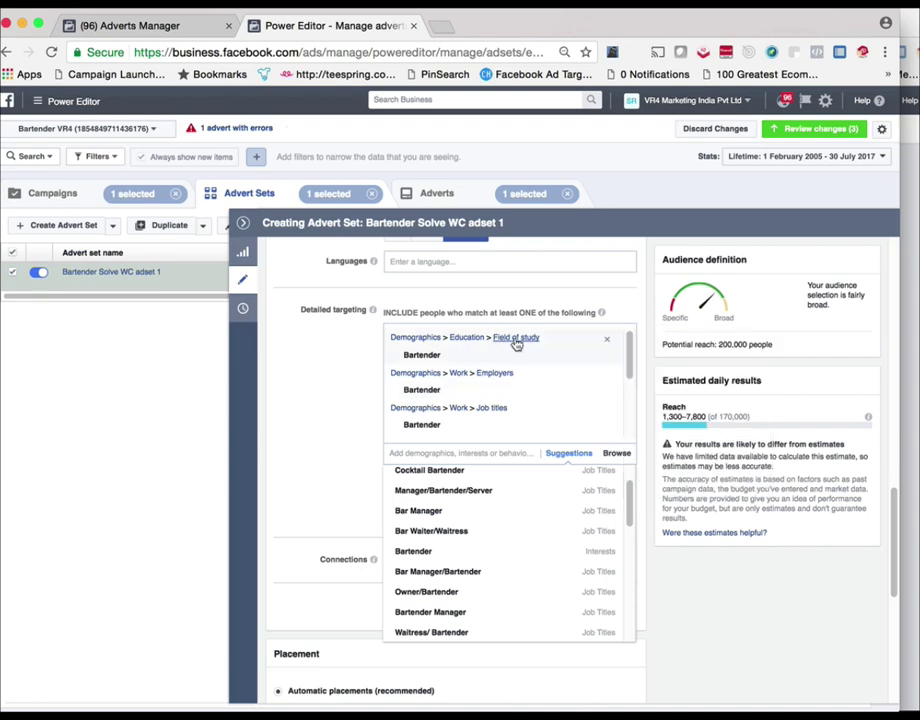
{"action": "mouse_move", "coordinate": [503, 516]}
{"action": "scroll", "coordinate": [501, 516], "scroll_direction": "up", "scroll_amount": 2}
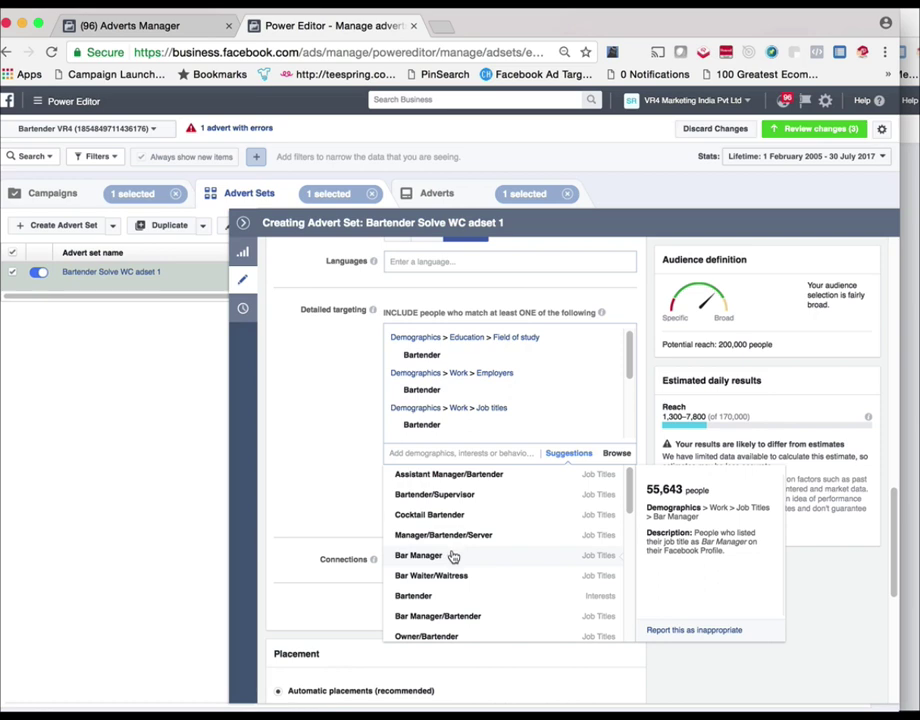
{"action": "left_click", "coordinate": [453, 554]}
Examine the remaining targeting suggestions and the full list of included demographics
{"action": "scroll", "coordinate": [456, 568], "scroll_direction": "down", "scroll_amount": 4}
{"action": "scroll", "coordinate": [452, 576], "scroll_direction": "down", "scroll_amount": 5}
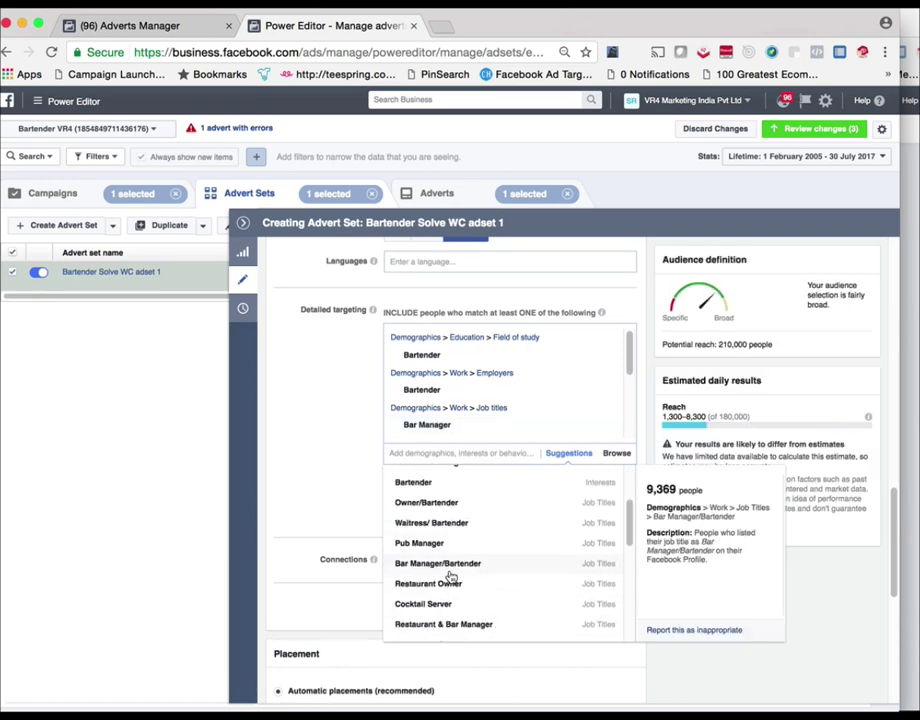
{"action": "scroll", "coordinate": [430, 593], "scroll_direction": "down", "scroll_amount": 2}
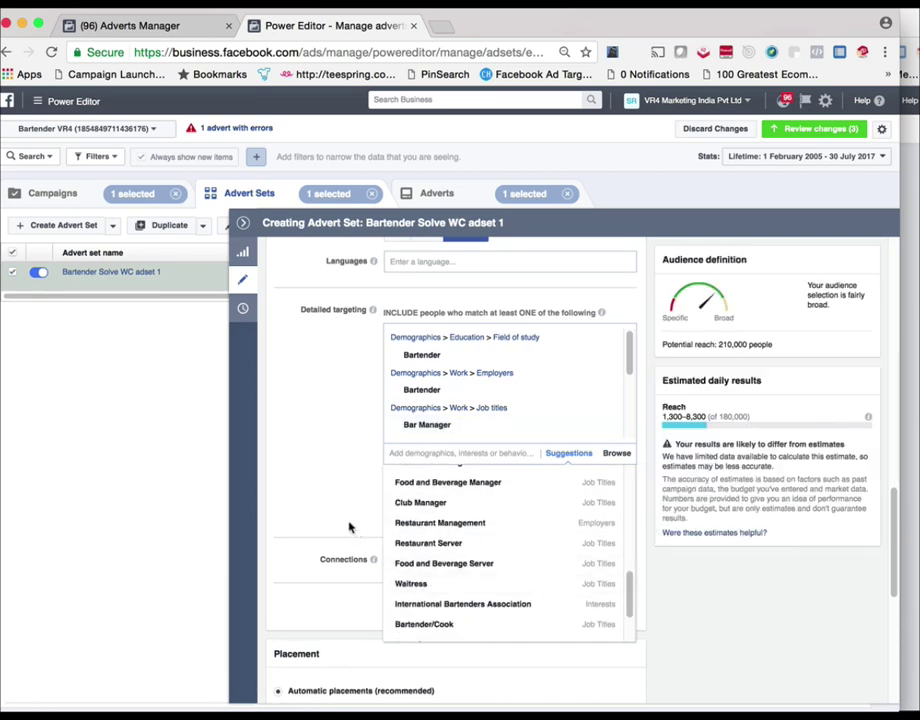
{"action": "scroll", "coordinate": [538, 380], "scroll_direction": "up", "scroll_amount": 1}
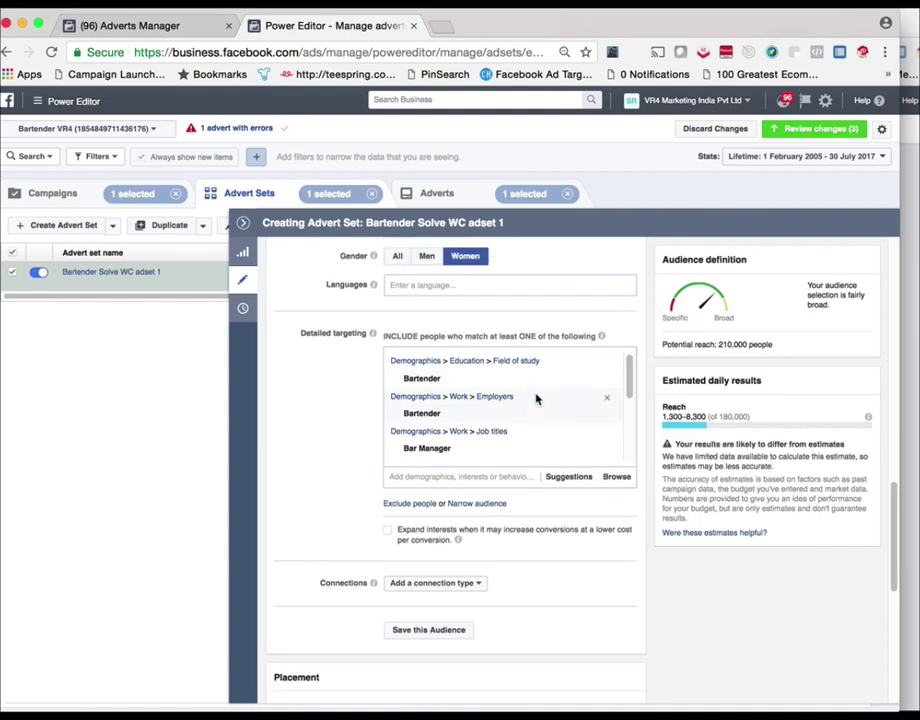
{"action": "left_click", "coordinate": [554, 477]}
{"action": "left_click", "coordinate": [380, 480]}
{"action": "left_click", "coordinate": [547, 479]}
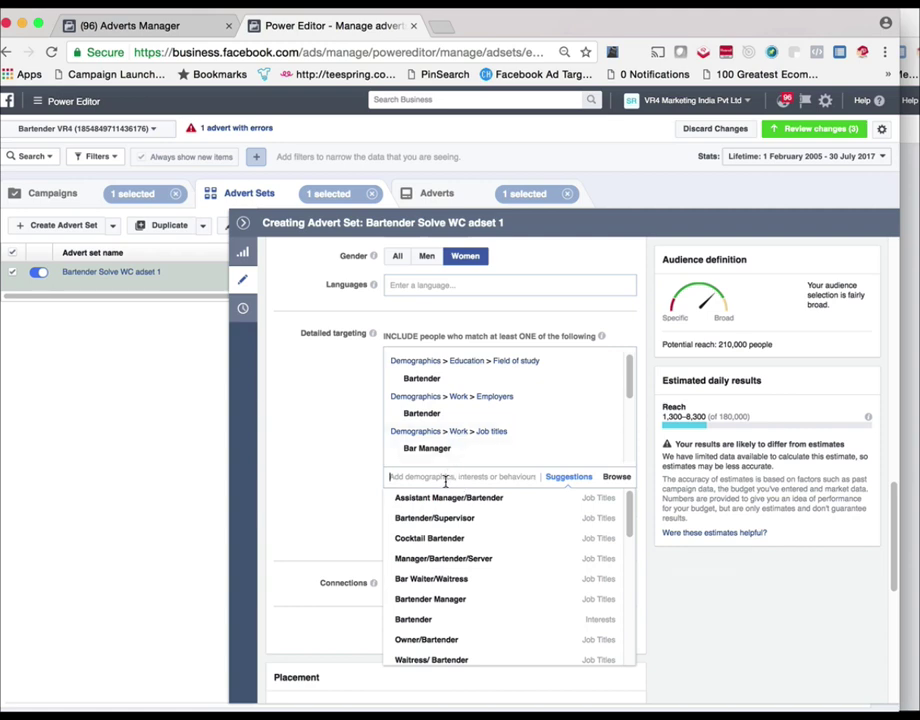
{"action": "left_click", "coordinate": [333, 462]}
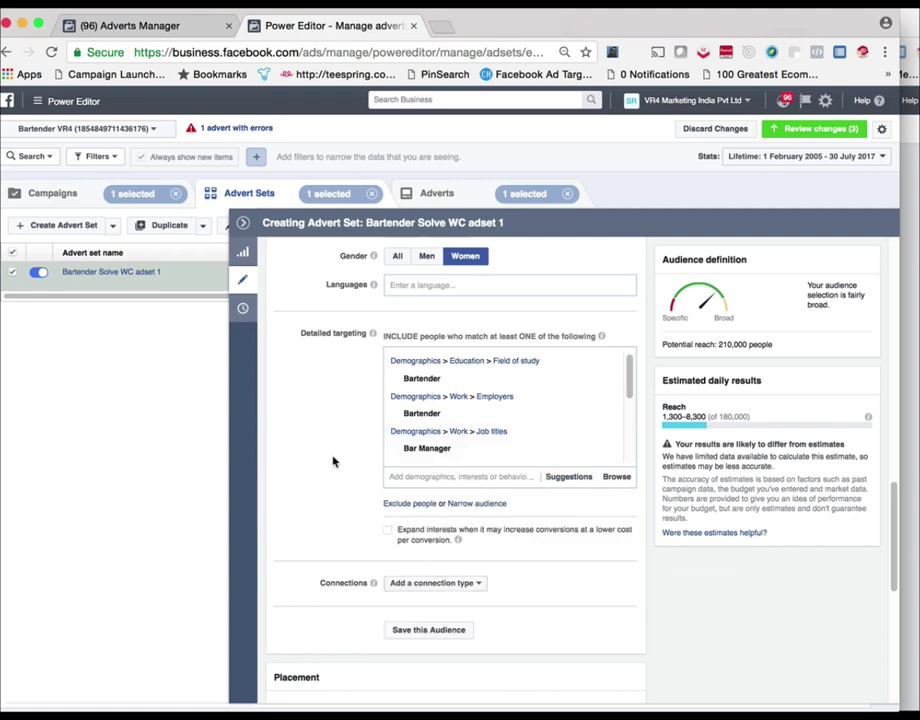
{"action": "scroll", "coordinate": [567, 425], "scroll_direction": "down", "scroll_amount": 8}
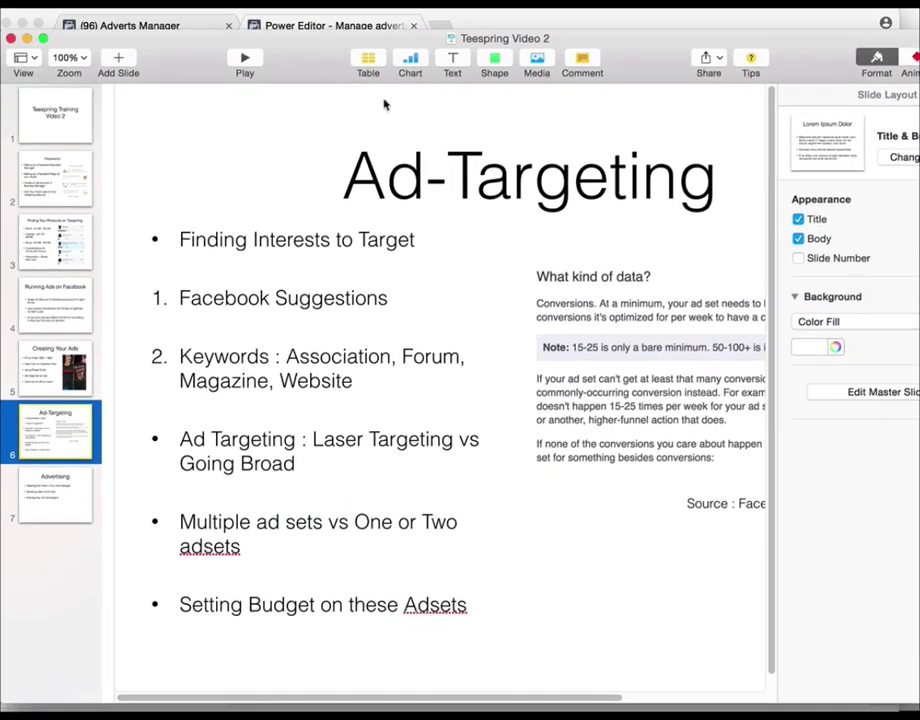
Consult the interest-finding keywords in the bullet list of the presentation's Ad-Targeting slide
{"action": "left_click", "coordinate": [372, 386]}
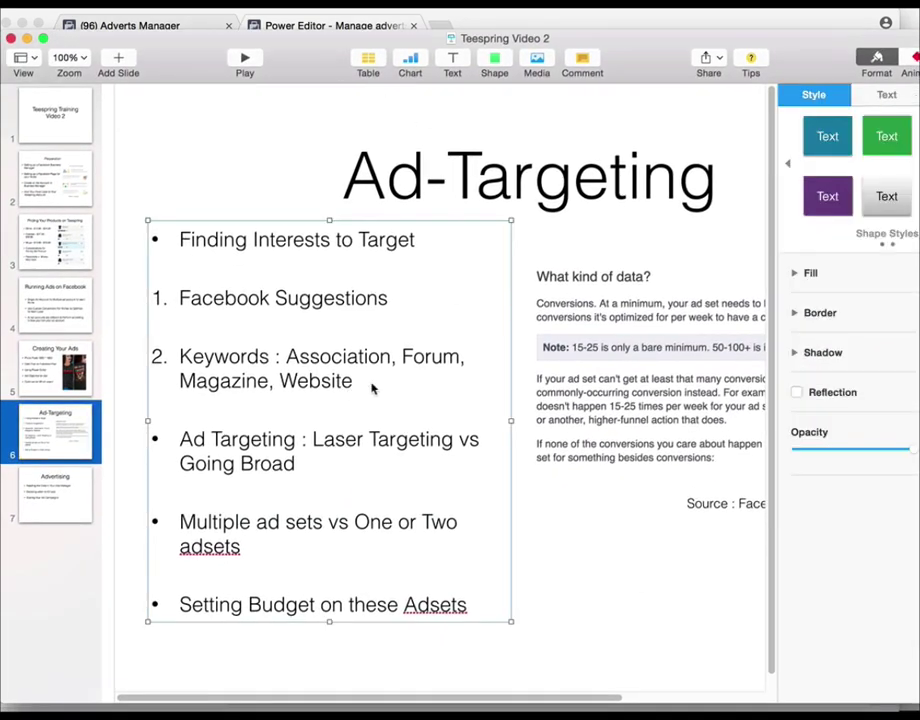
{"action": "mouse_move", "coordinate": [372, 386]}
{"action": "left_mouse_down"}
{"action": "mouse_move", "coordinate": [351, 384]}
{"action": "mouse_move", "coordinate": [382, 396]}
{"action": "left_mouse_up"}
{"action": "key", "text": "Escape"}
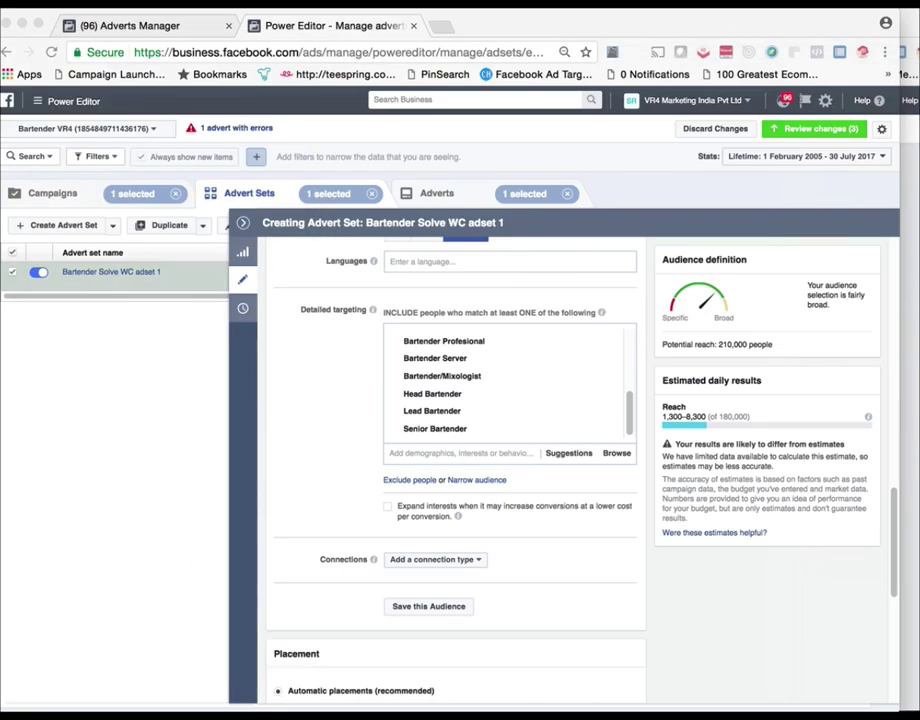
Search Google for "bartender association" in a new browser tab
{"action": "left_click", "coordinate": [440, 25]}
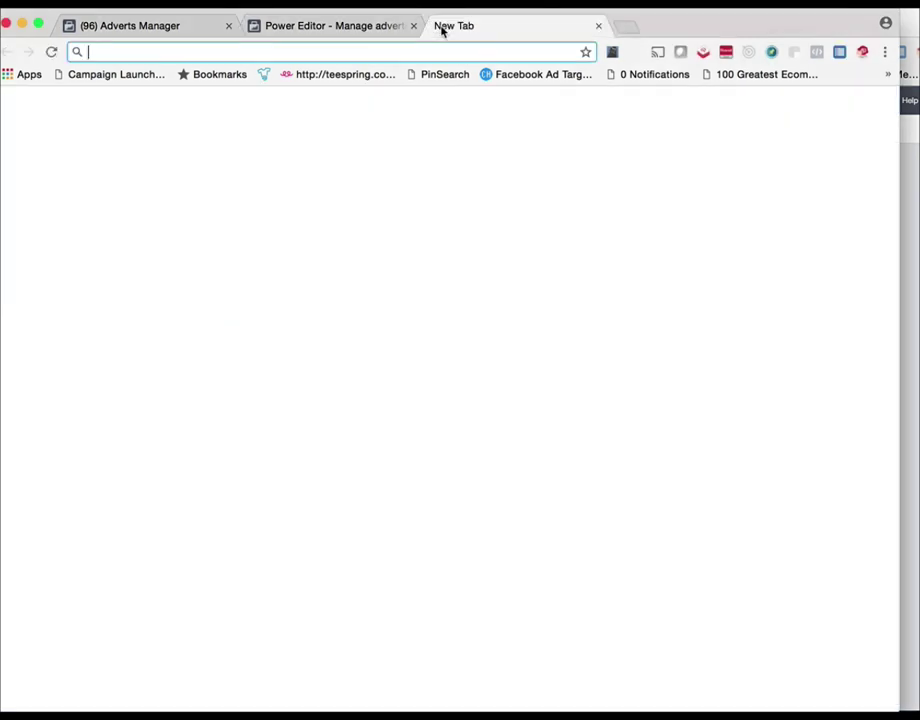
{"action": "type", "text": "Bartender"}
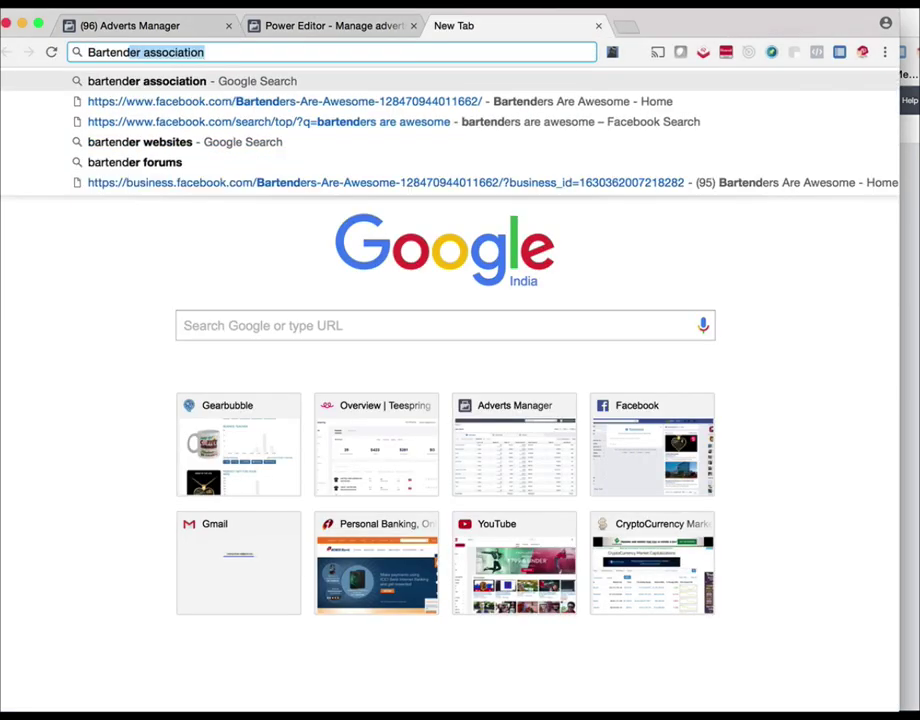
{"action": "type", "text": " ass"}
{"action": "key", "text": "Return"}
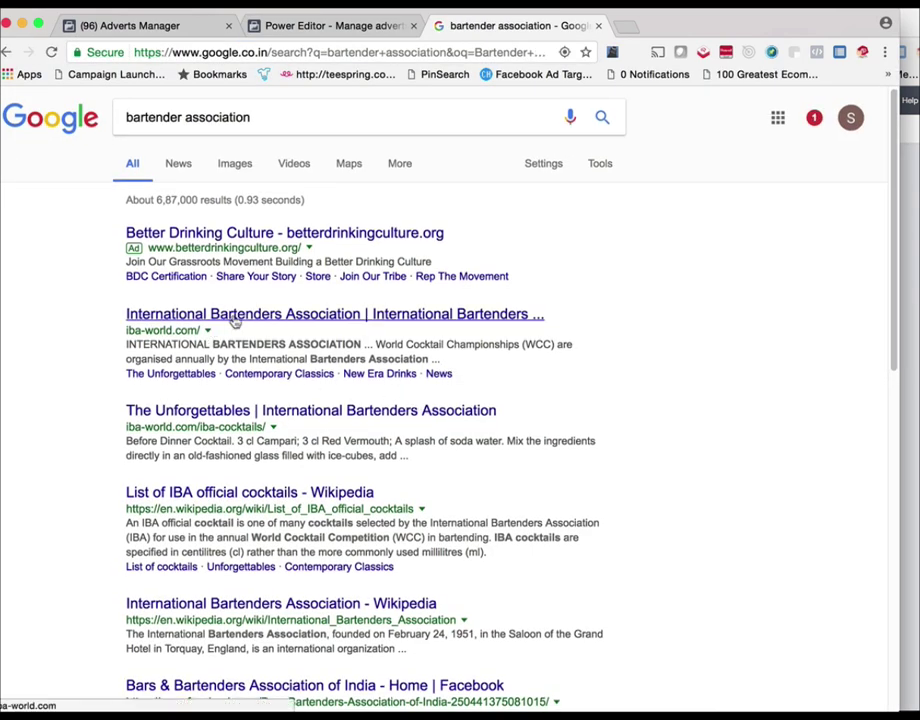
Return to Power Editor and include the International Bartenders Association interest in the advert set's detailed targeting
{"action": "left_click", "coordinate": [300, 28]}
{"action": "left_click", "coordinate": [489, 454]}
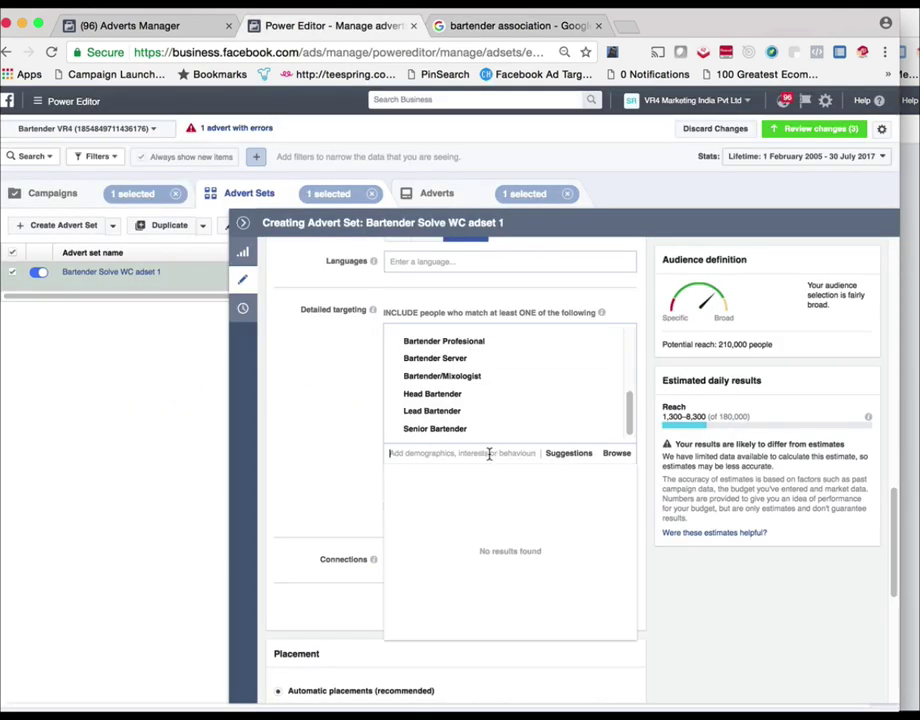
{"action": "type", "text": "international bartenders"}
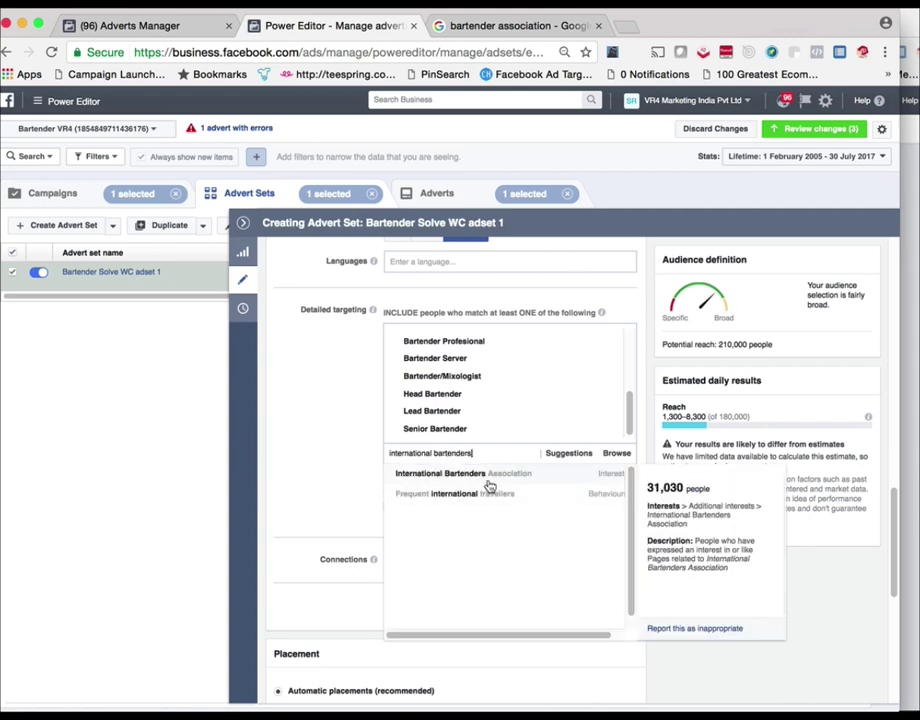
{"action": "left_click", "coordinate": [489, 484]}
{"action": "left_click", "coordinate": [278, 450]}
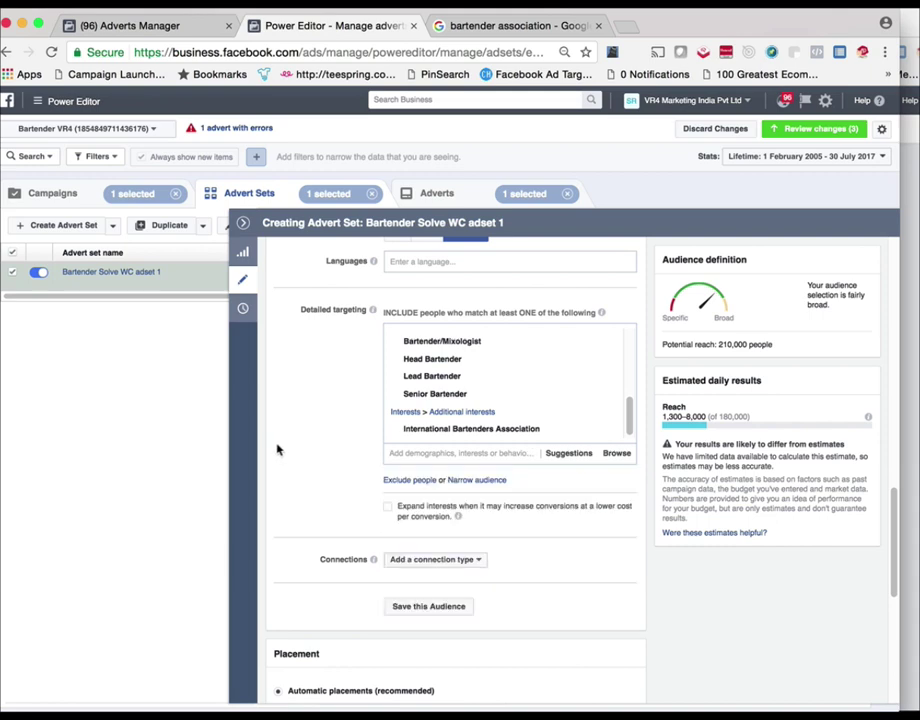
Consult the targeting suggestions and the Ad-Targeting slide's keywords, and include the suggested Mixology - Magazine of Bar Culture interest
{"action": "left_click", "coordinate": [552, 453]}
{"action": "scroll", "coordinate": [314, 440], "scroll_direction": "down", "scroll_amount": 1}
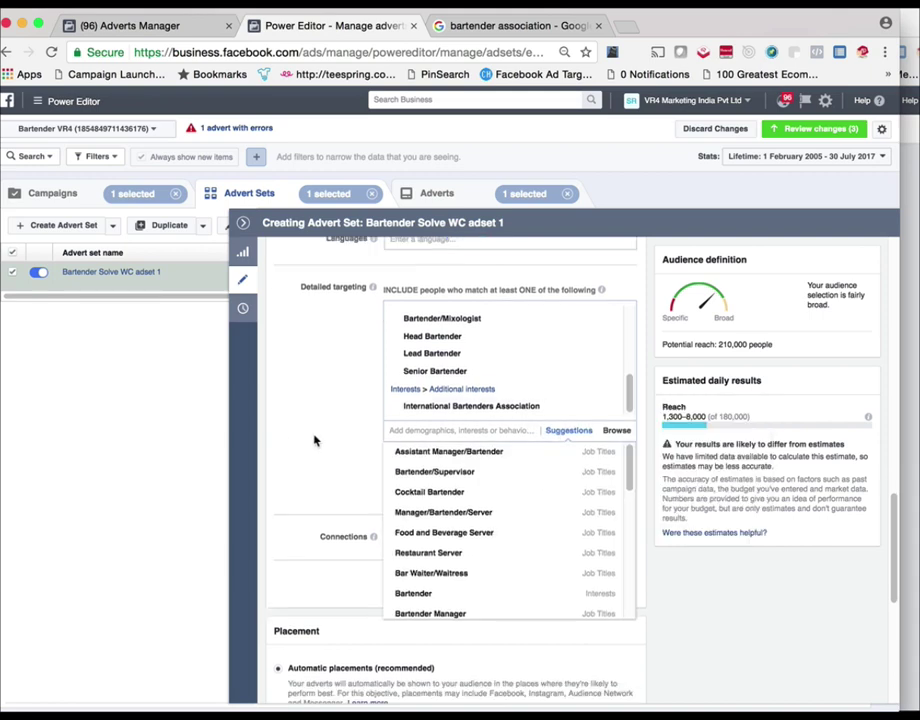
{"action": "scroll", "coordinate": [435, 477], "scroll_direction": "down", "scroll_amount": 3}
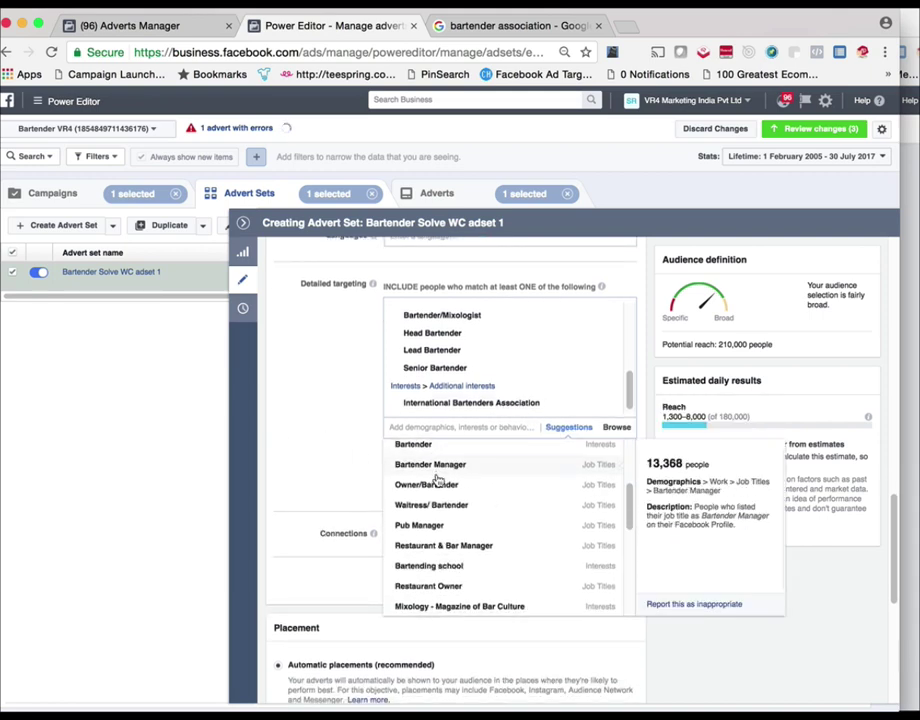
{"action": "scroll", "coordinate": [466, 540], "scroll_direction": "down", "scroll_amount": 1}
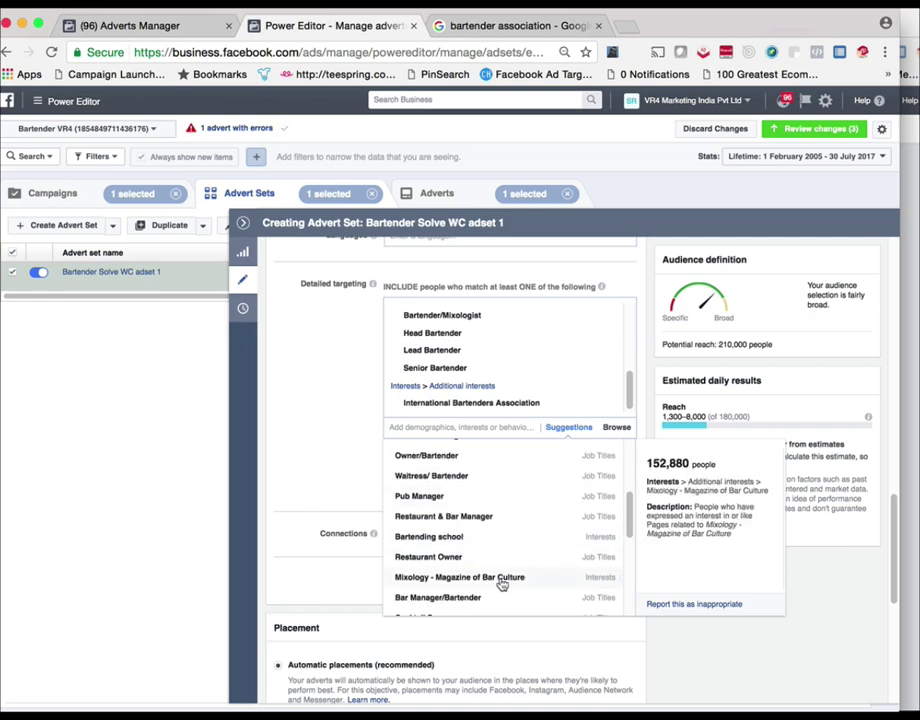
{"action": "left_click", "coordinate": [507, 28]}
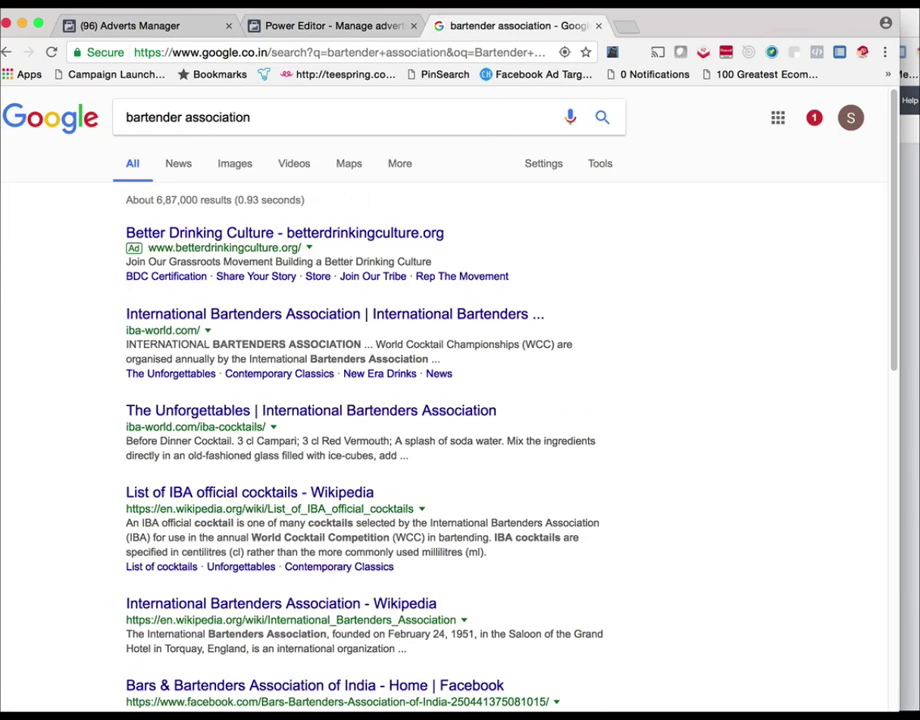
{"action": "key", "text": "super+Tab"}
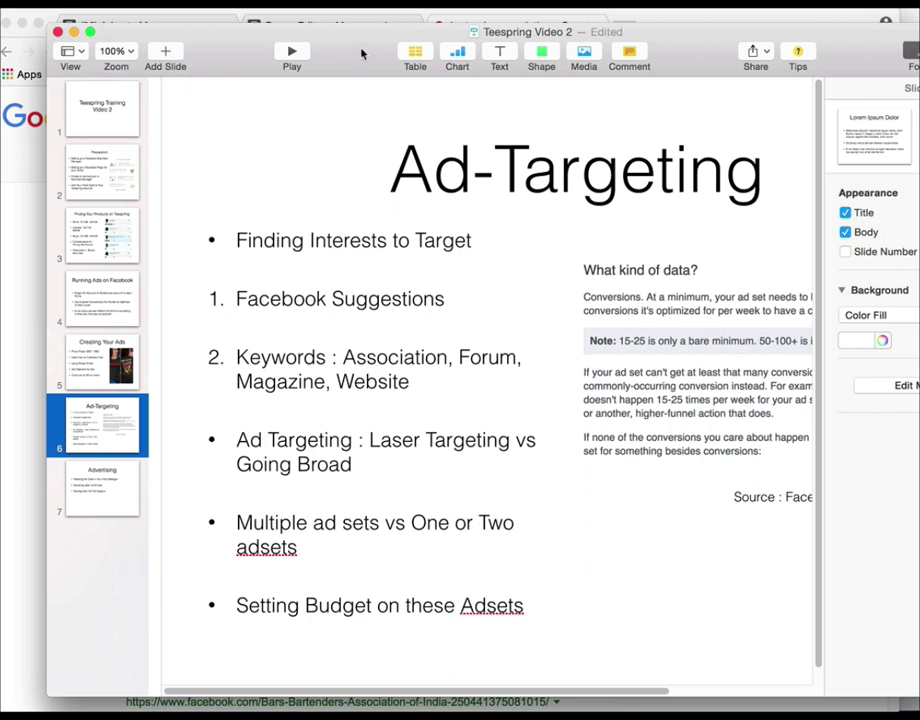
{"action": "key", "text": "super+Tab"}
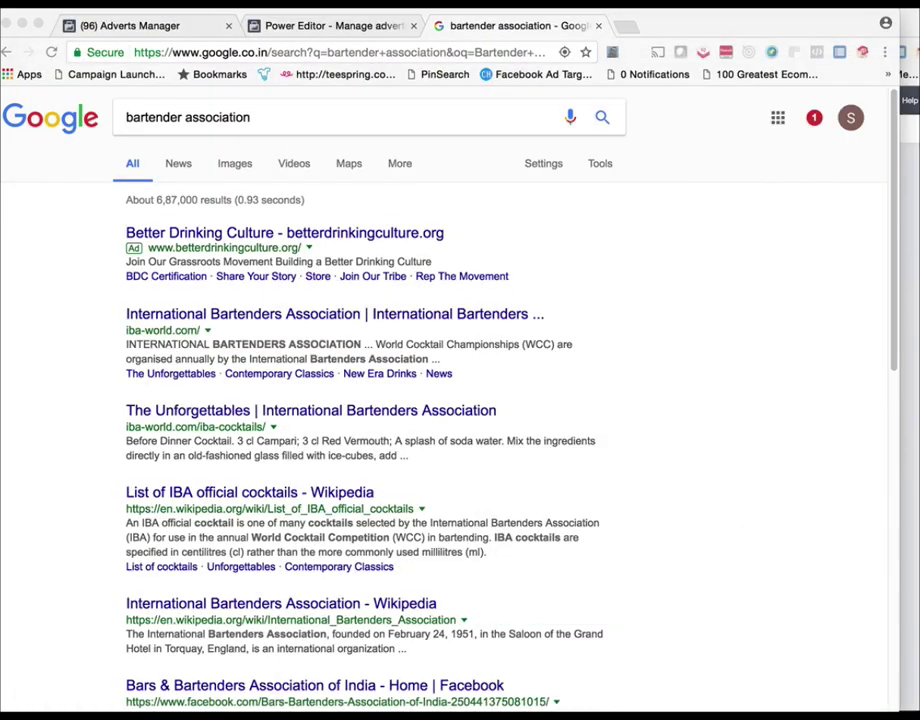
{"action": "left_click", "coordinate": [357, 28]}
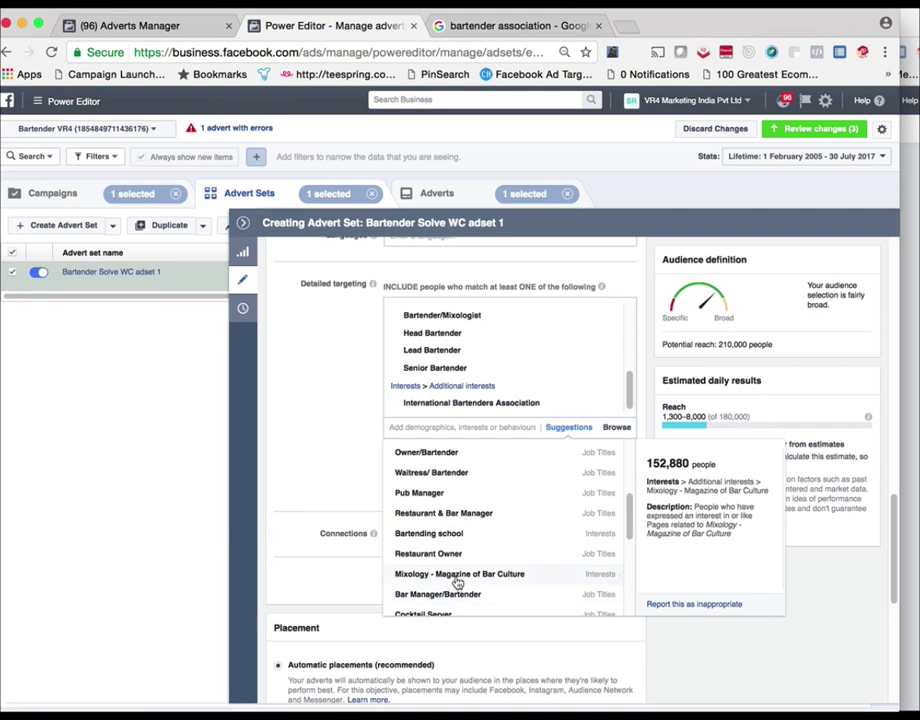
{"action": "left_click", "coordinate": [457, 578]}
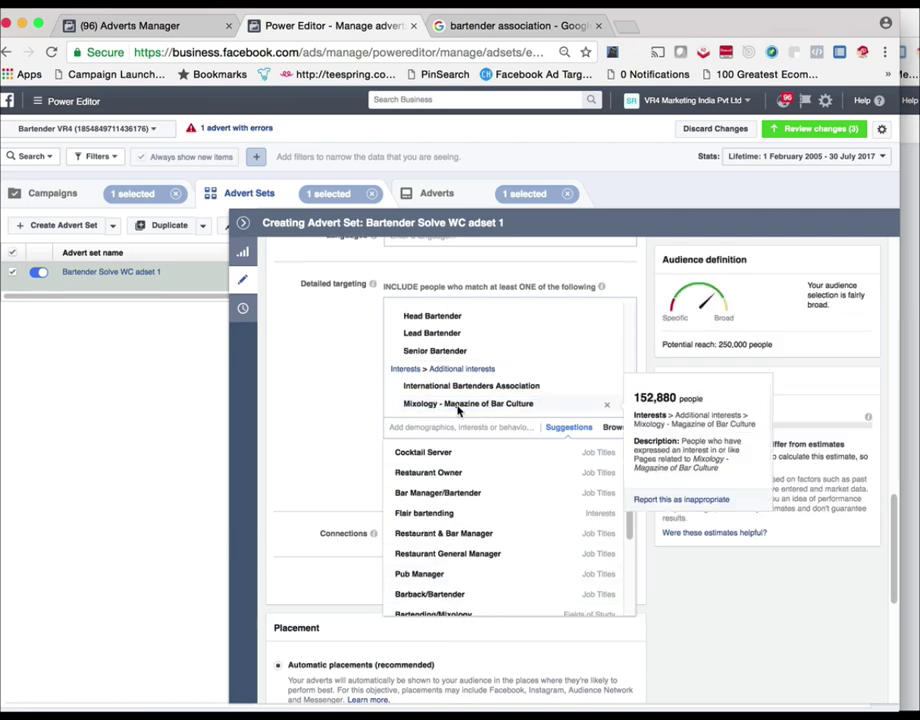
Include the suggested interests Flair bartending, Tales of the Cocktail and Bartenders411 in the detailed targeting
{"action": "left_click", "coordinate": [463, 516]}
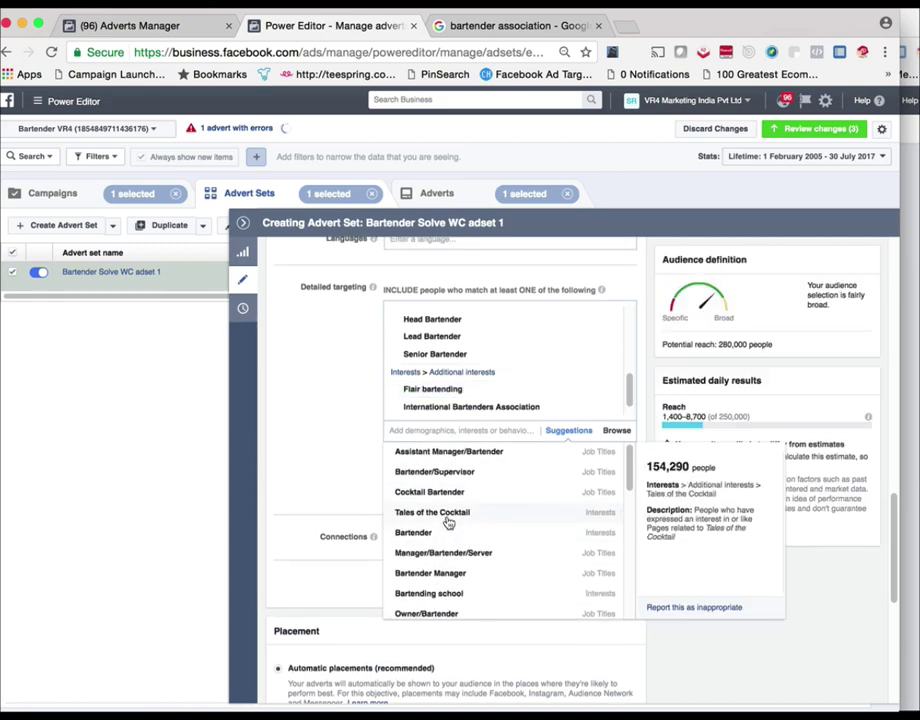
{"action": "left_click", "coordinate": [448, 522]}
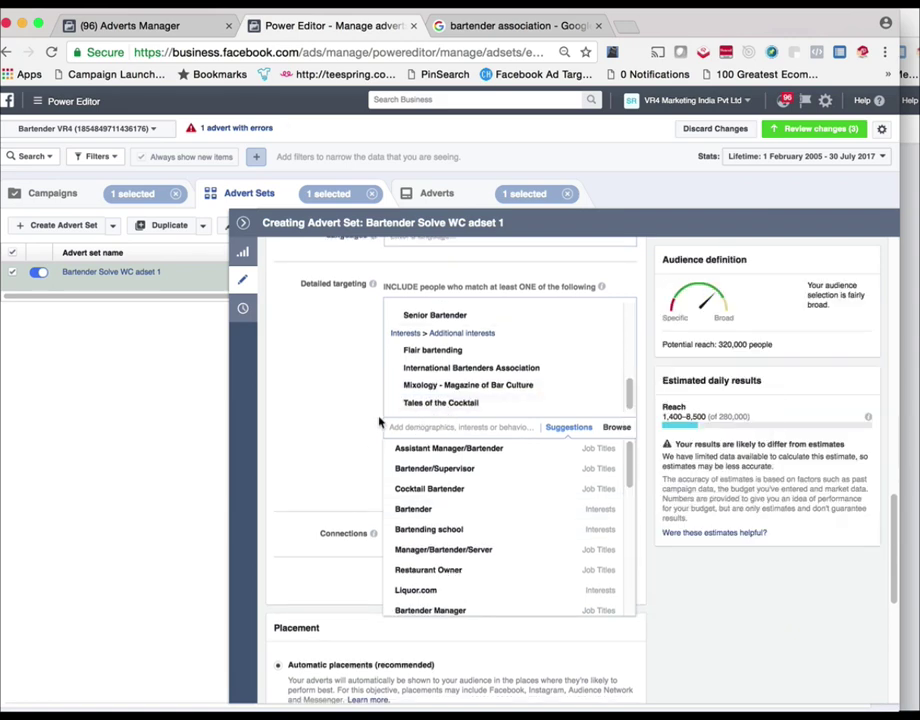
{"action": "scroll", "coordinate": [336, 452], "scroll_direction": "down", "scroll_amount": 1}
{"action": "scroll", "coordinate": [524, 536], "scroll_direction": "down", "scroll_amount": 5}
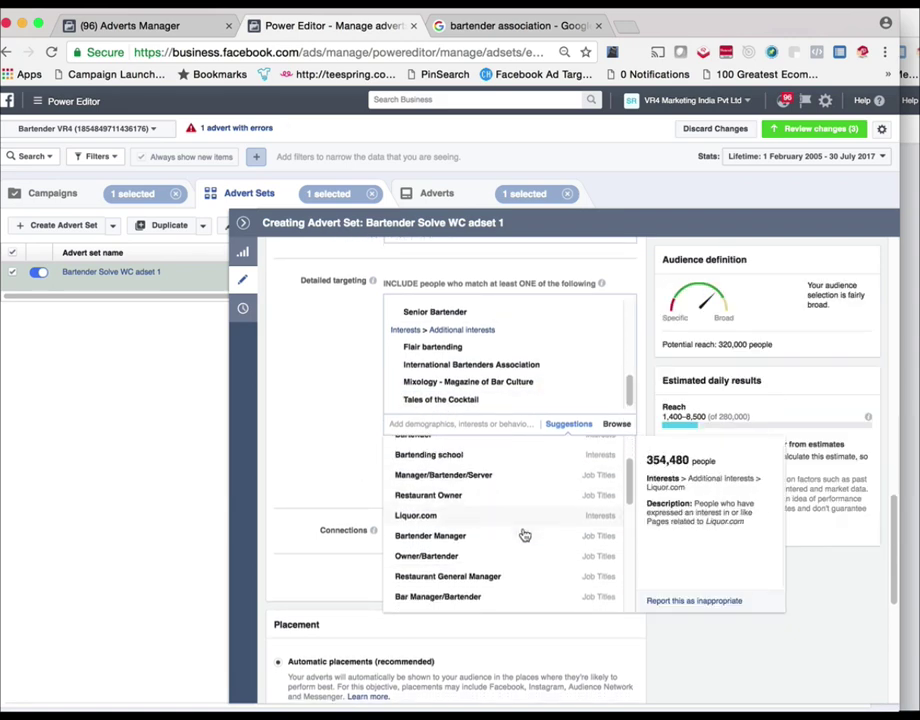
{"action": "scroll", "coordinate": [524, 536], "scroll_direction": "down", "scroll_amount": 8}
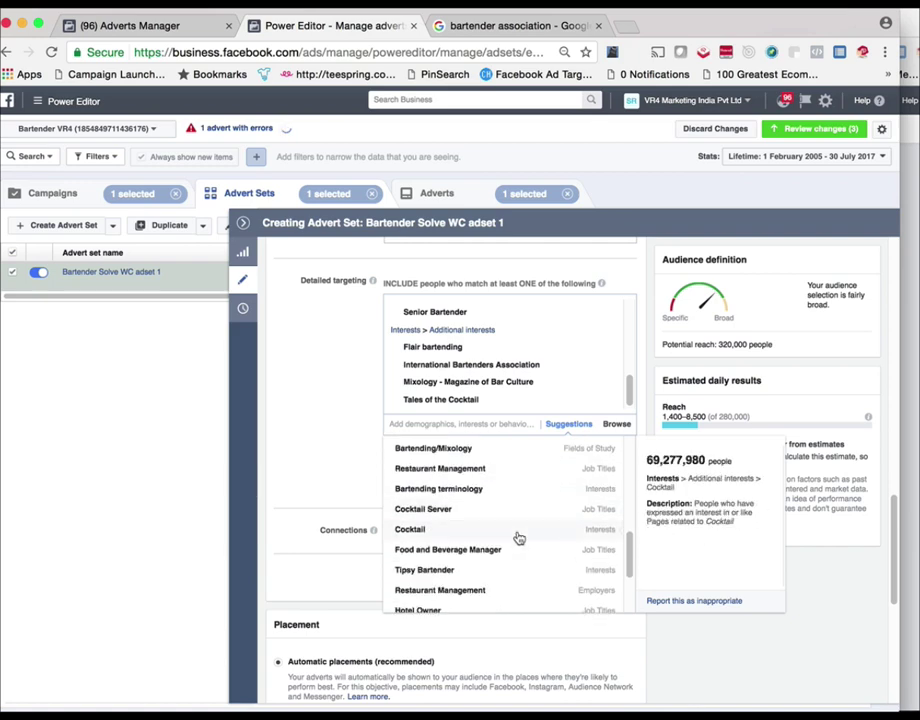
{"action": "scroll", "coordinate": [477, 550], "scroll_direction": "down", "scroll_amount": 5}
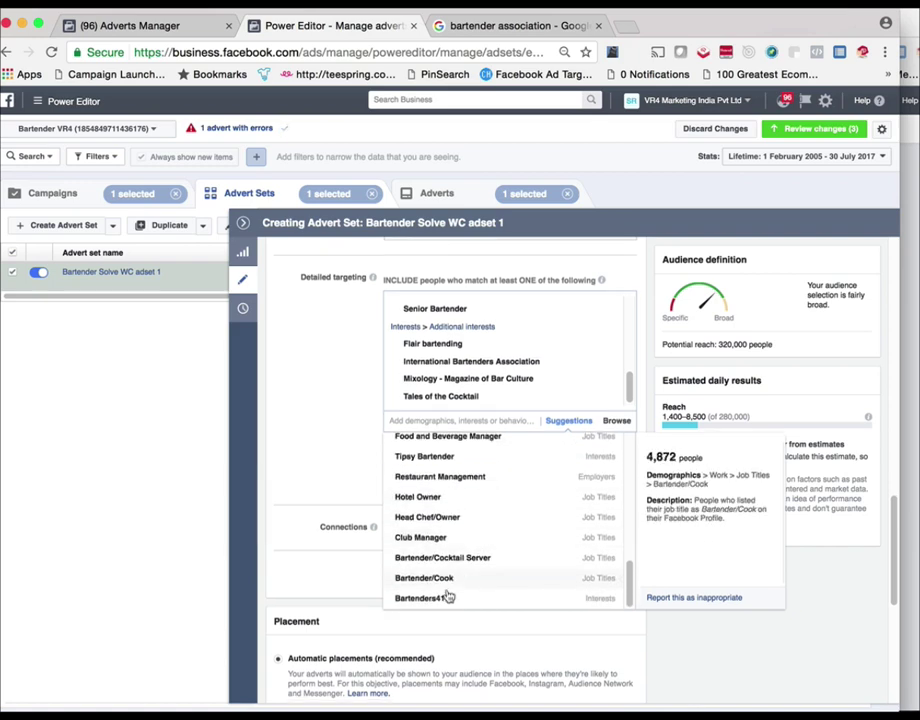
{"action": "left_click", "coordinate": [444, 598]}
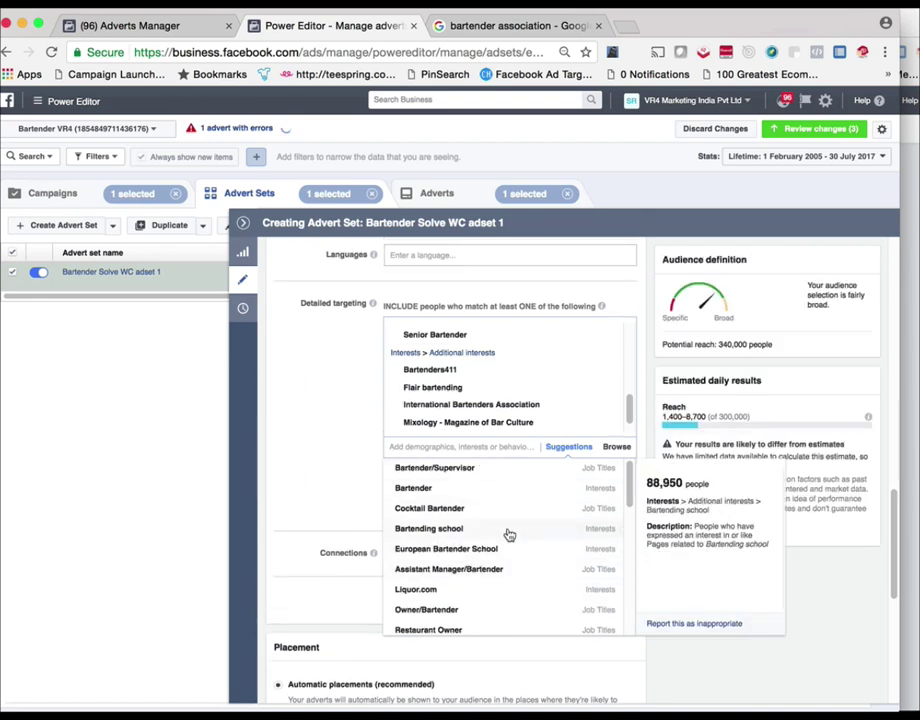
Include the suggested Bartending school and European Bartender School interests and look through the remaining suggestions
{"action": "left_click", "coordinate": [508, 535]}
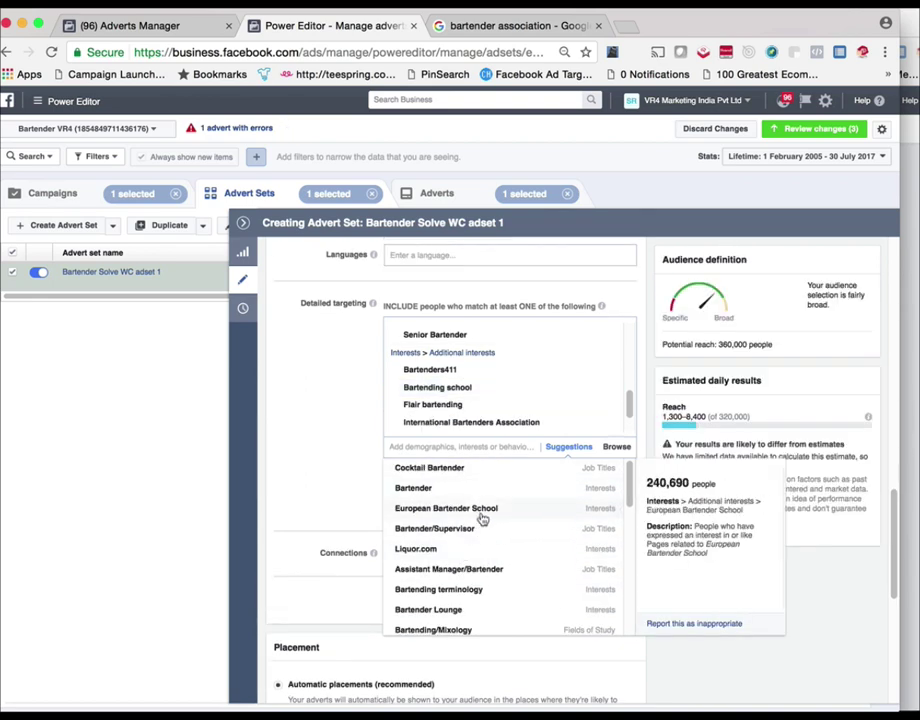
{"action": "left_click", "coordinate": [461, 511]}
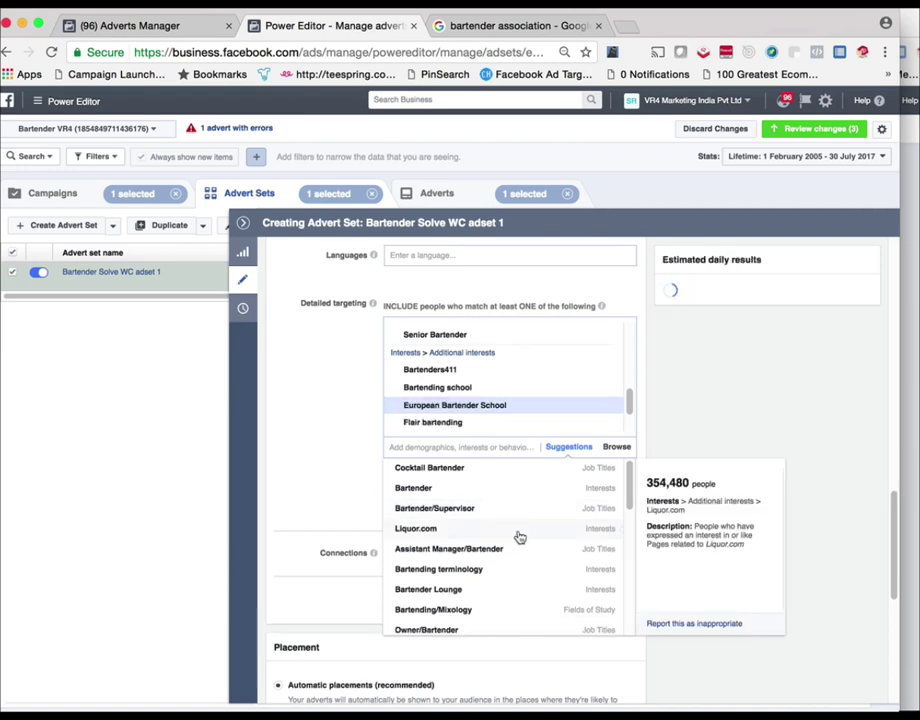
{"action": "scroll", "coordinate": [515, 537], "scroll_direction": "down", "scroll_amount": 5}
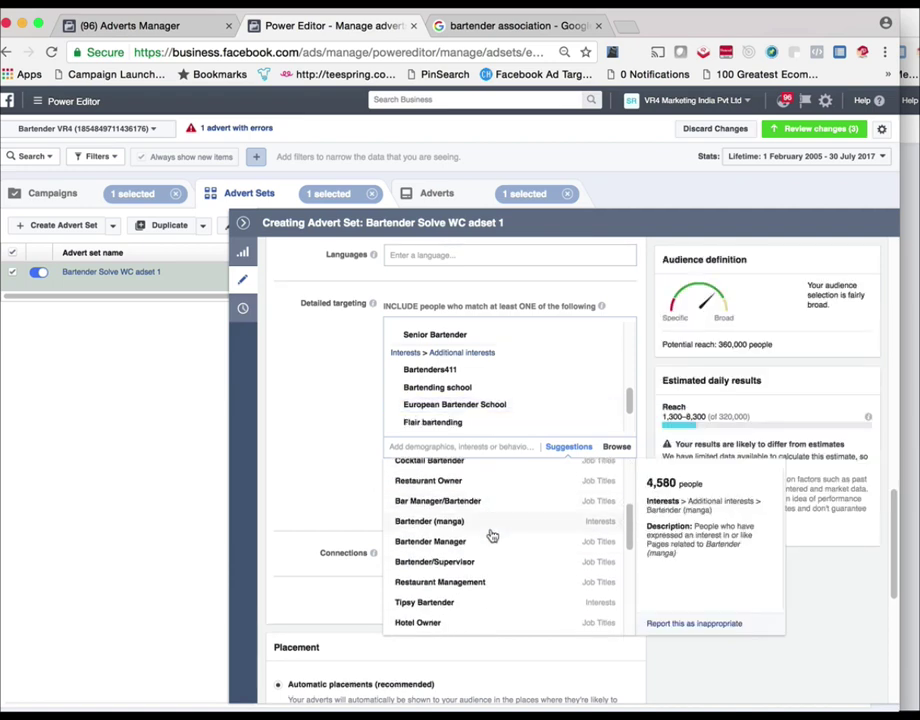
{"action": "scroll", "coordinate": [491, 536], "scroll_direction": "down", "scroll_amount": 3}
{"action": "left_click", "coordinate": [489, 535]}
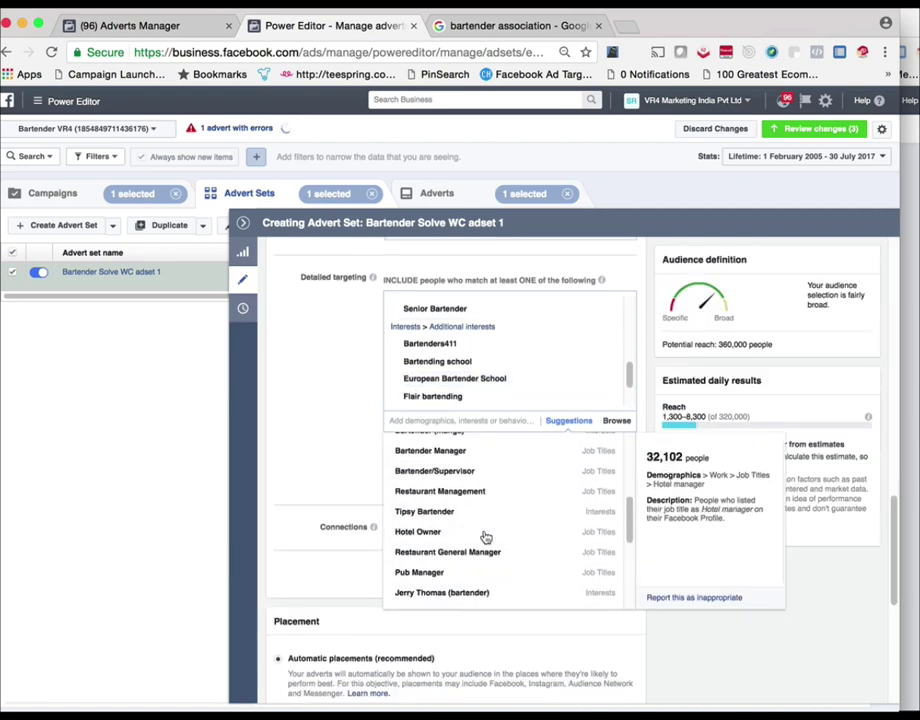
{"action": "left_click", "coordinate": [303, 467]}
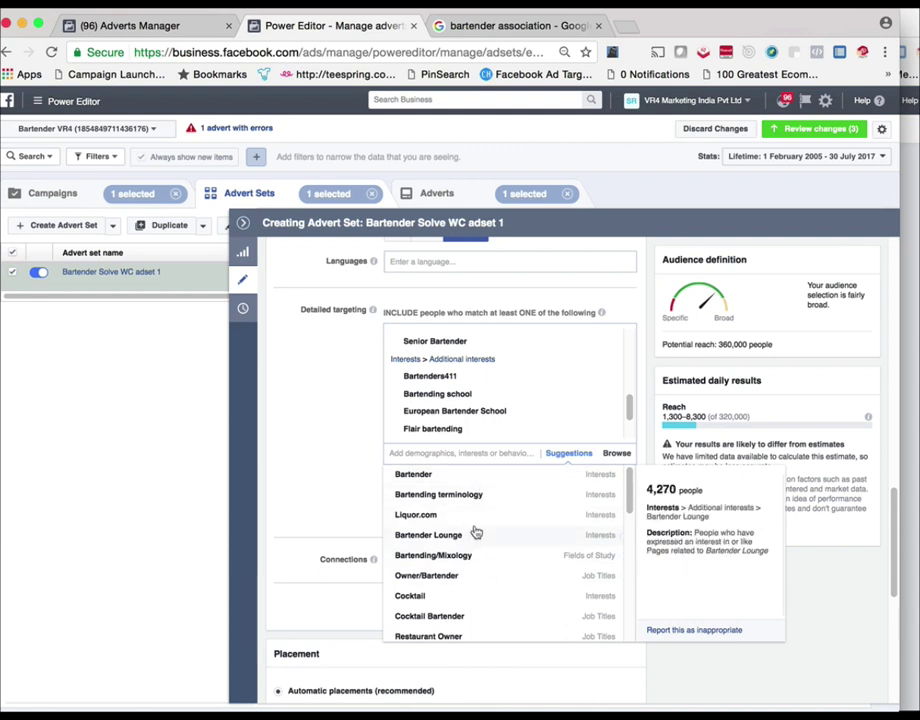
Try the broad Bartender interest to check its effect on potential reach, and remove it from the detailed targeting
{"action": "left_click", "coordinate": [449, 478]}
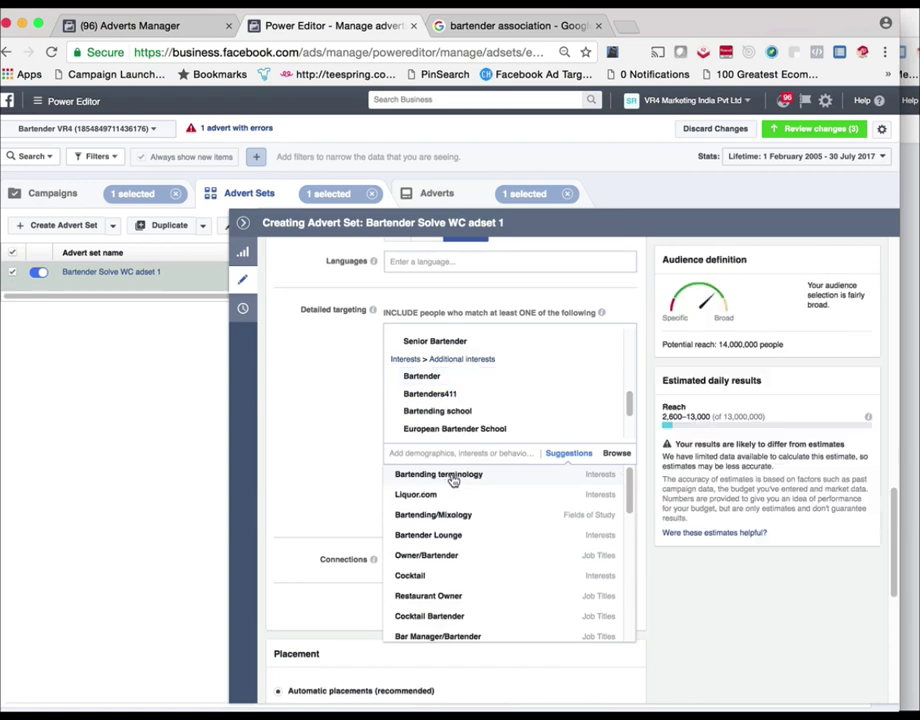
{"action": "left_click", "coordinate": [316, 416]}
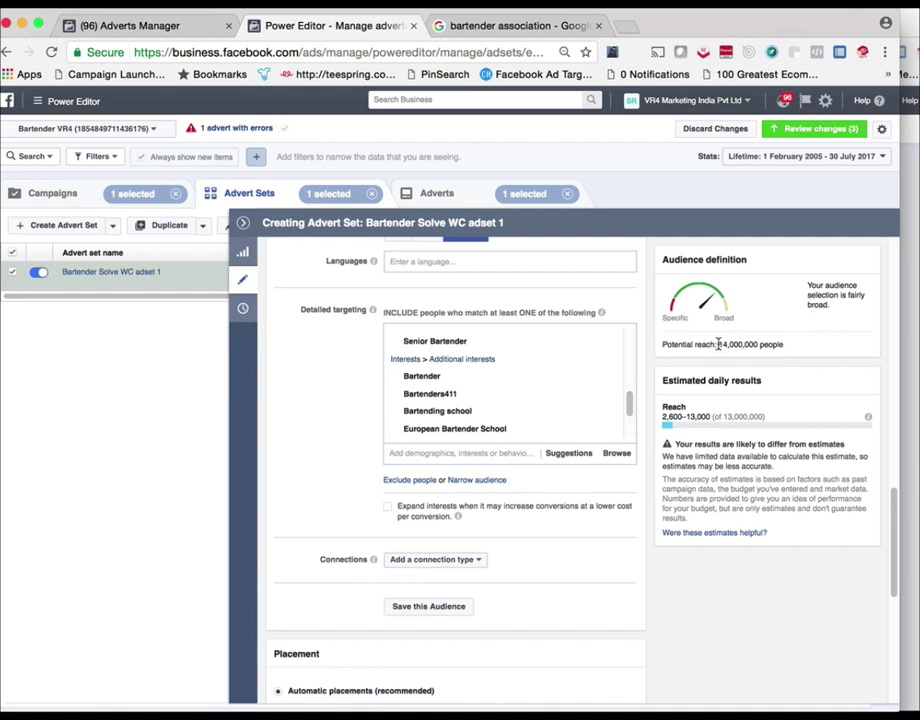
{"action": "mouse_move", "coordinate": [532, 376]}
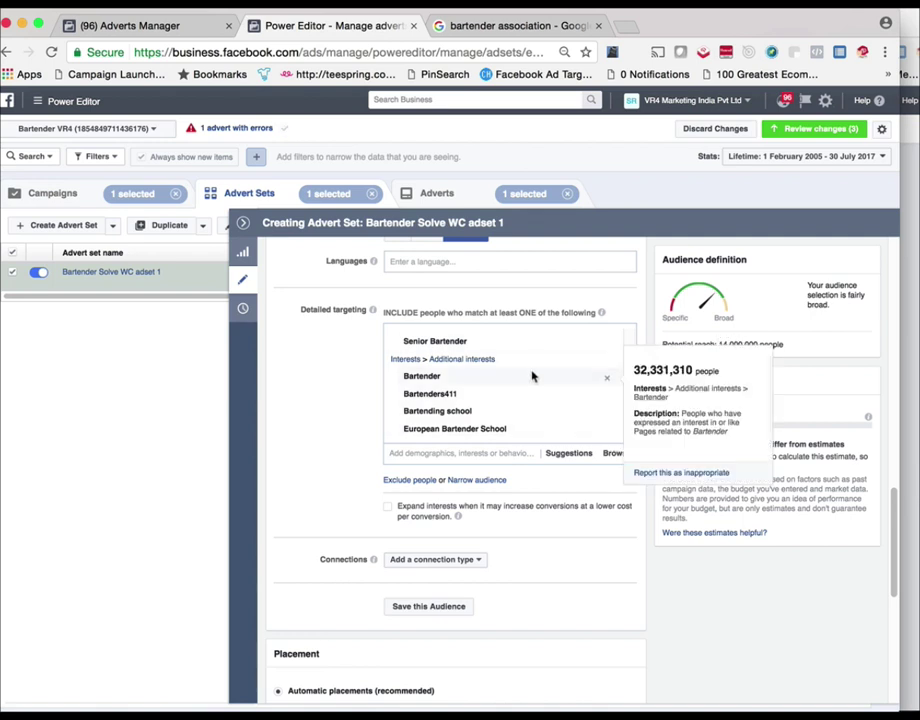
{"action": "left_click", "coordinate": [606, 382]}
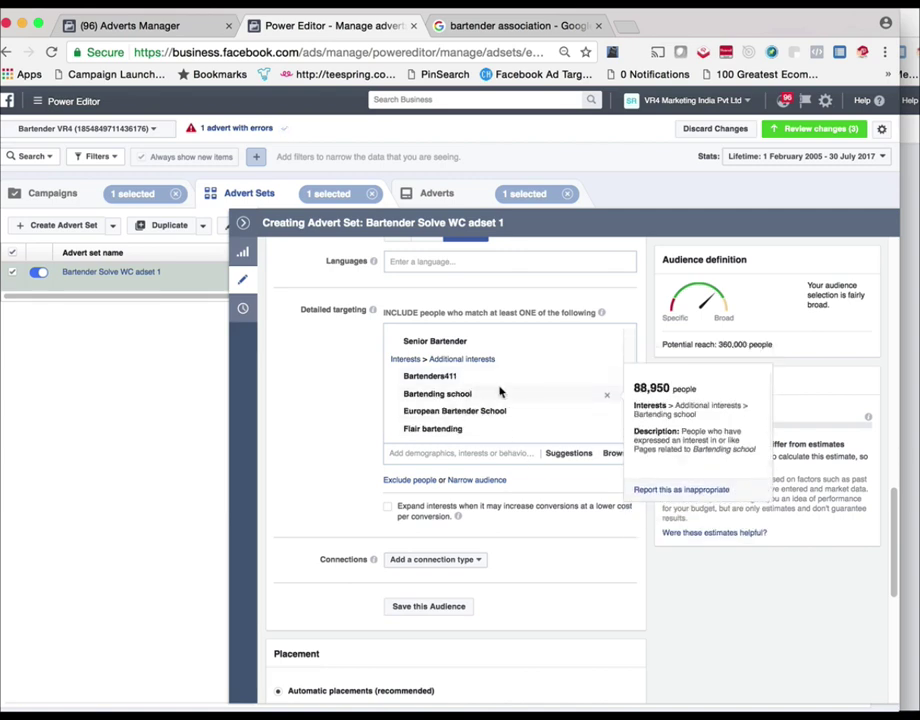
Review the included interests' audience sizes, the potential reach, and the advert set's age, gender and location settings
{"action": "mouse_move", "coordinate": [546, 396]}
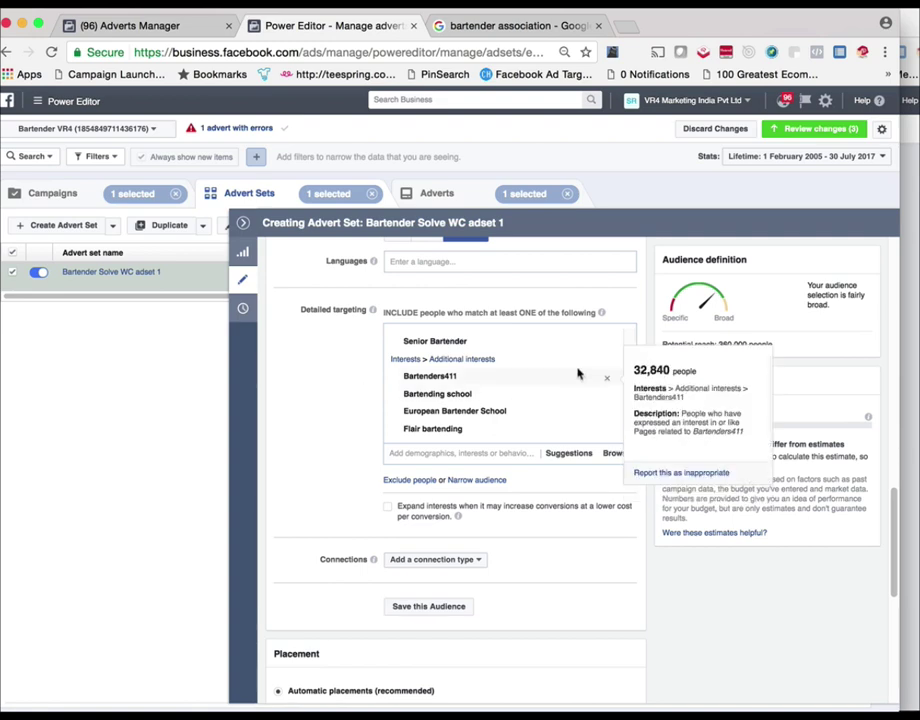
{"action": "scroll", "coordinate": [595, 360], "scroll_direction": "down", "scroll_amount": 1}
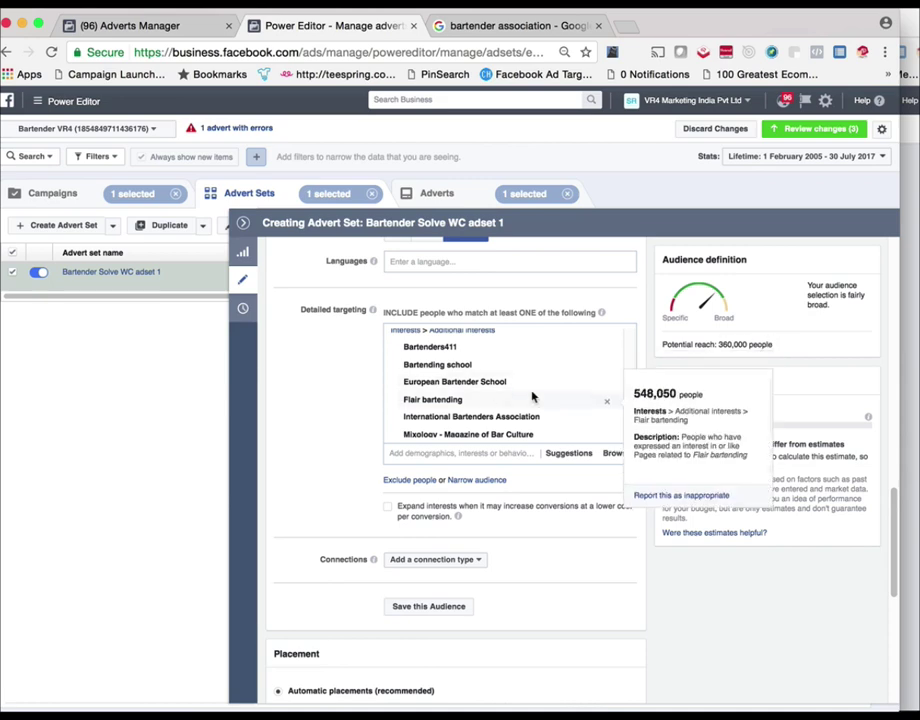
{"action": "scroll", "coordinate": [533, 400], "scroll_direction": "up", "scroll_amount": 1}
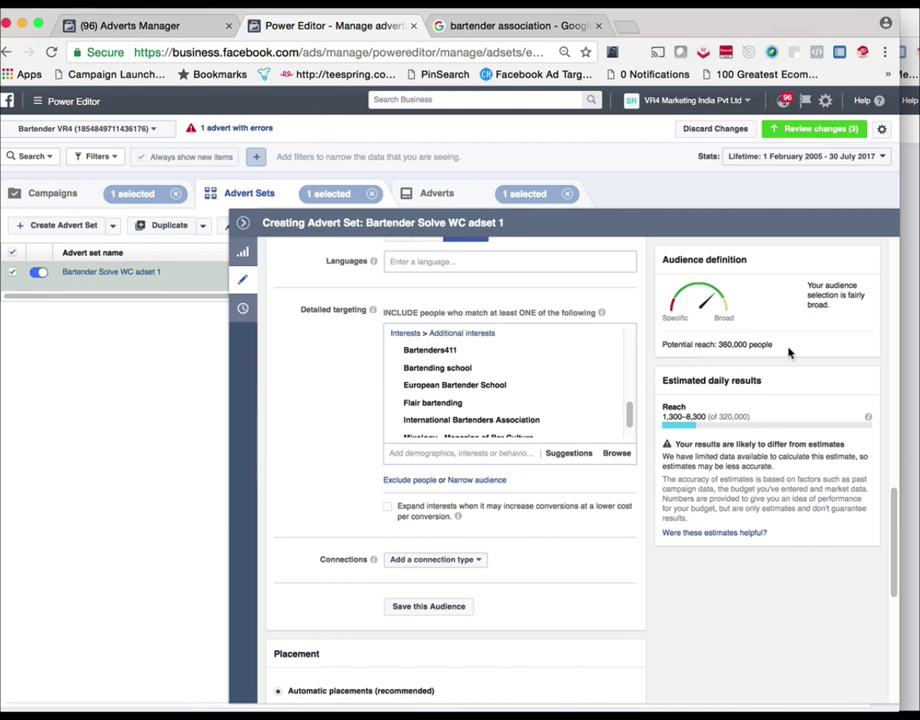
{"action": "scroll", "coordinate": [783, 352], "scroll_direction": "up", "scroll_amount": 5}
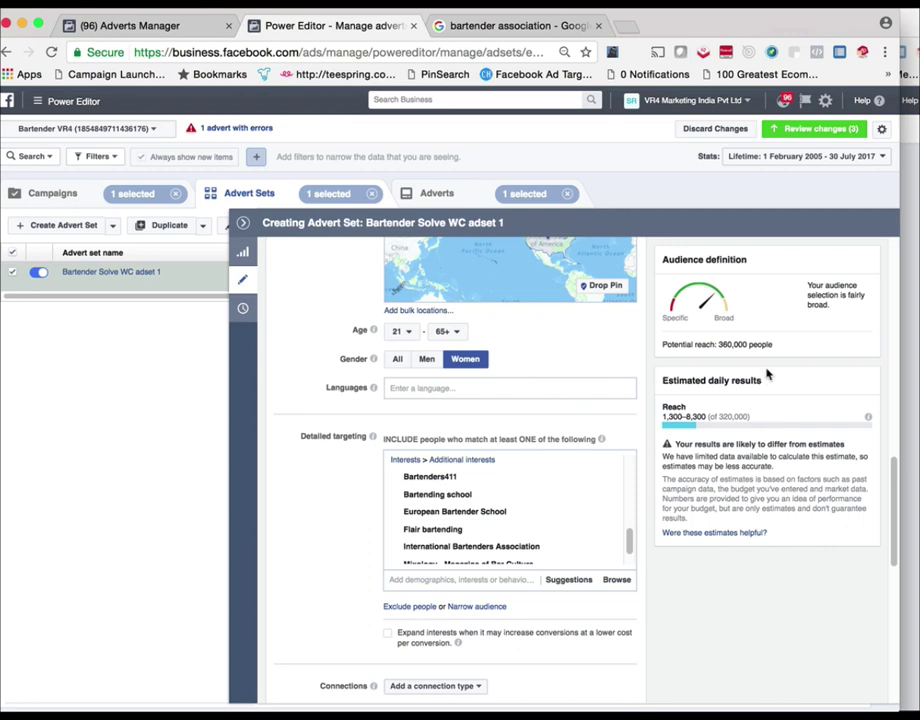
{"action": "scroll", "coordinate": [769, 370], "scroll_direction": "up", "scroll_amount": 7}
{"action": "scroll", "coordinate": [769, 370], "scroll_direction": "up", "scroll_amount": 4}
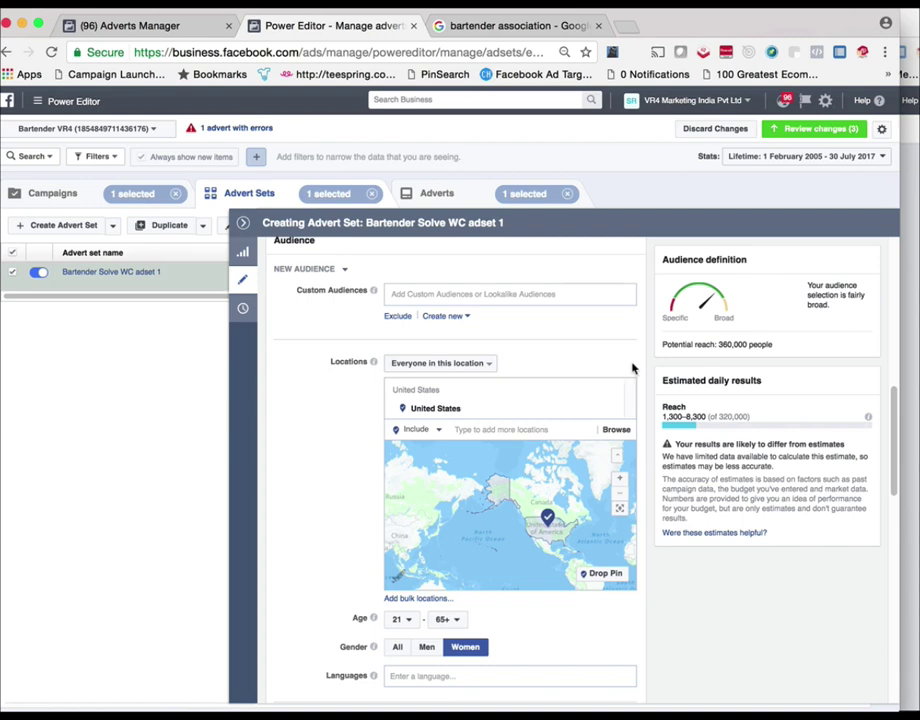
{"action": "scroll", "coordinate": [632, 366], "scroll_direction": "up", "scroll_amount": 2}
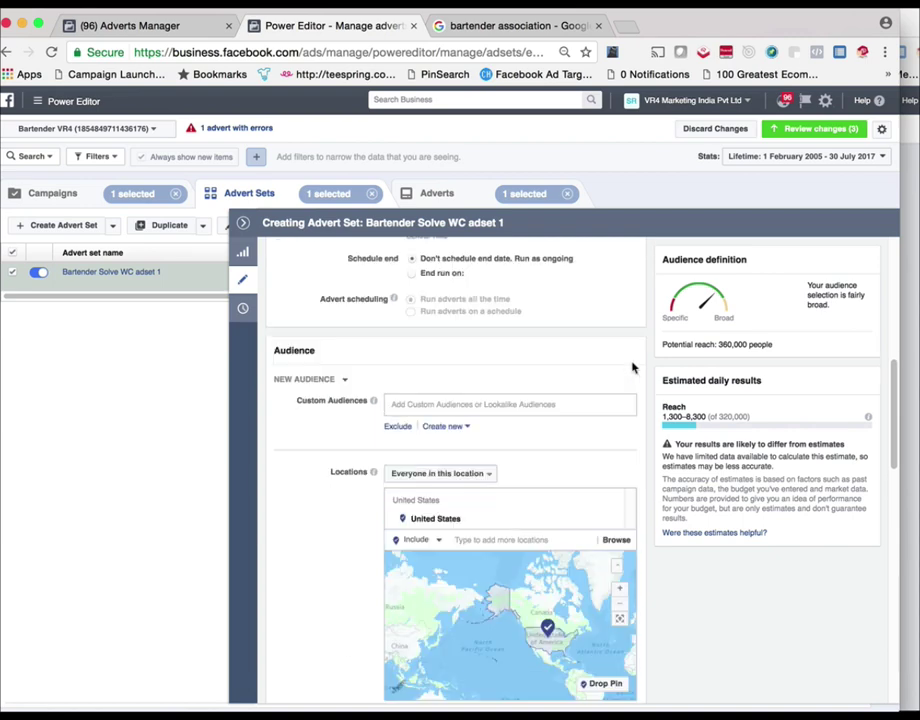
Switch the advert set from automatic placements to editing its placements manually
{"action": "scroll", "coordinate": [660, 372], "scroll_direction": "down", "scroll_amount": 4}
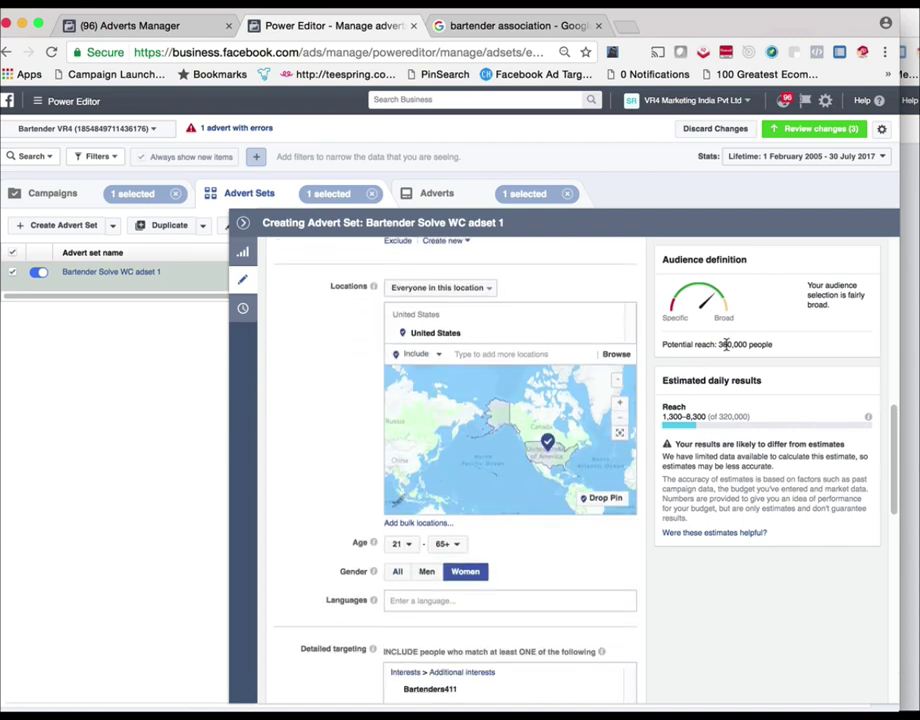
{"action": "scroll", "coordinate": [690, 490], "scroll_direction": "down", "scroll_amount": 5}
{"action": "scroll", "coordinate": [688, 550], "scroll_direction": "down", "scroll_amount": 5}
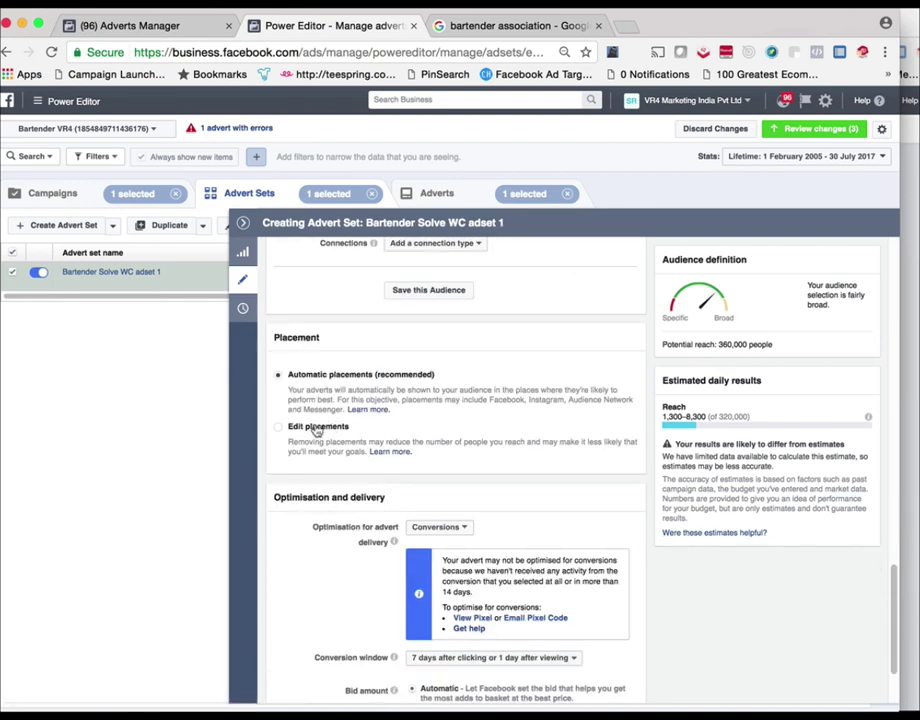
{"action": "left_click", "coordinate": [314, 430]}
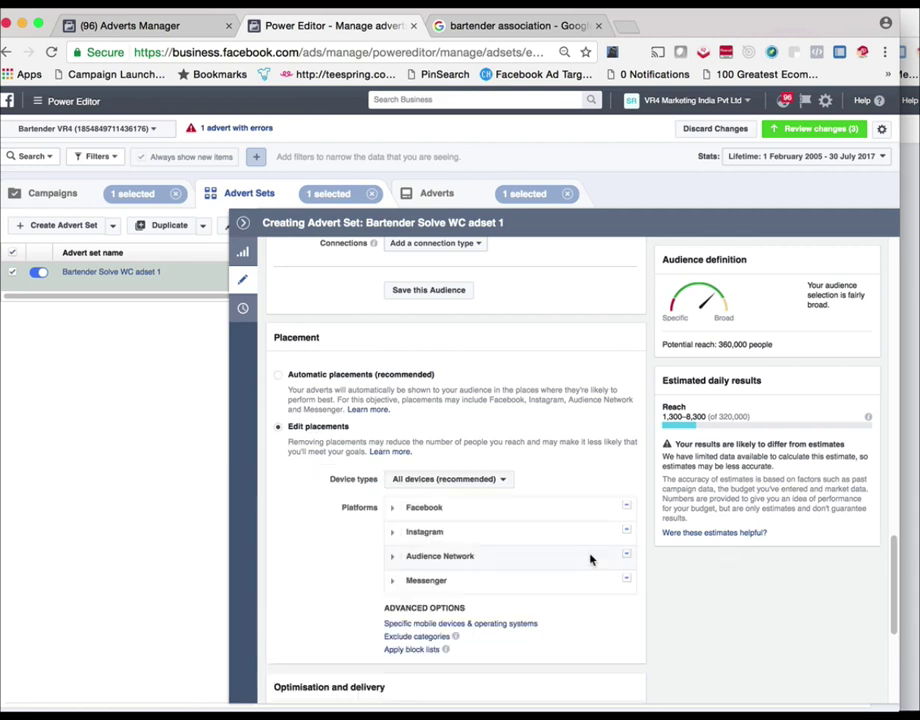
Remove Messenger, Audience Network and Instagram from the placements, along with Facebook's Instant Articles and Right column
{"action": "left_click", "coordinate": [626, 580]}
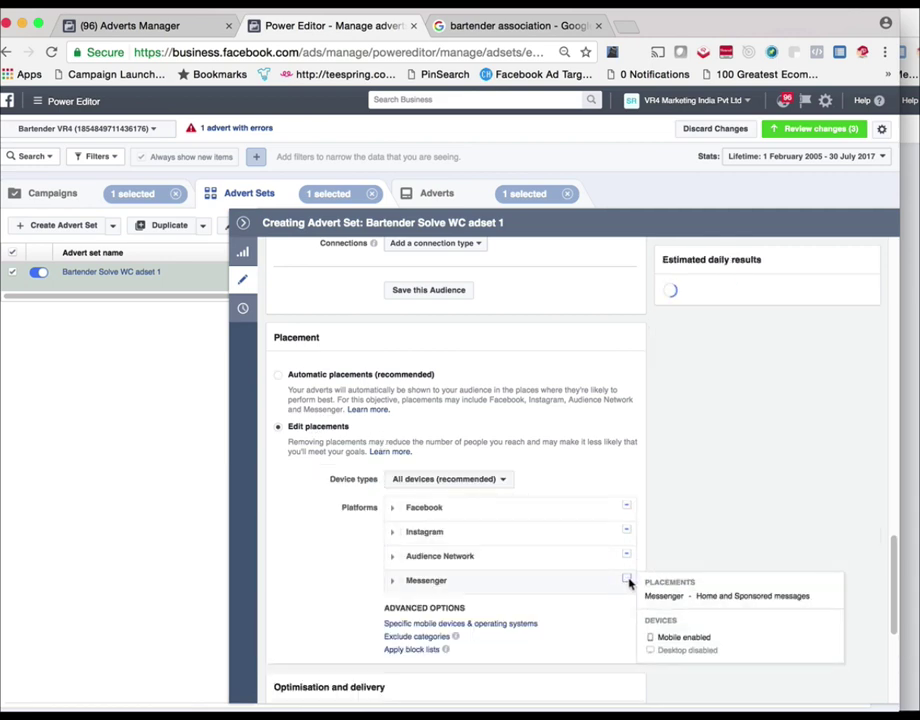
{"action": "left_click", "coordinate": [626, 556]}
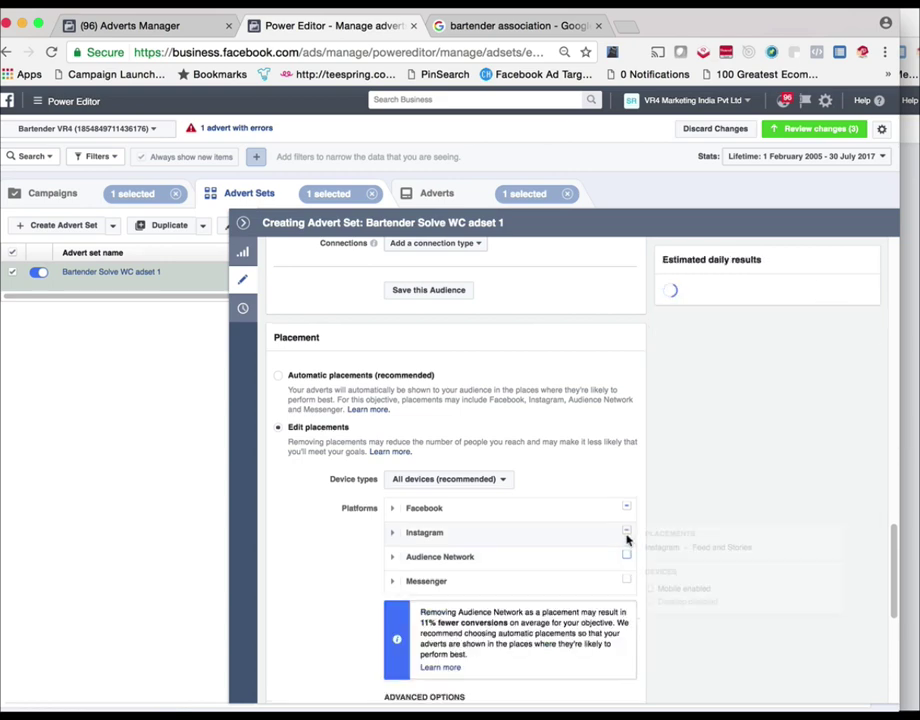
{"action": "left_click", "coordinate": [626, 531]}
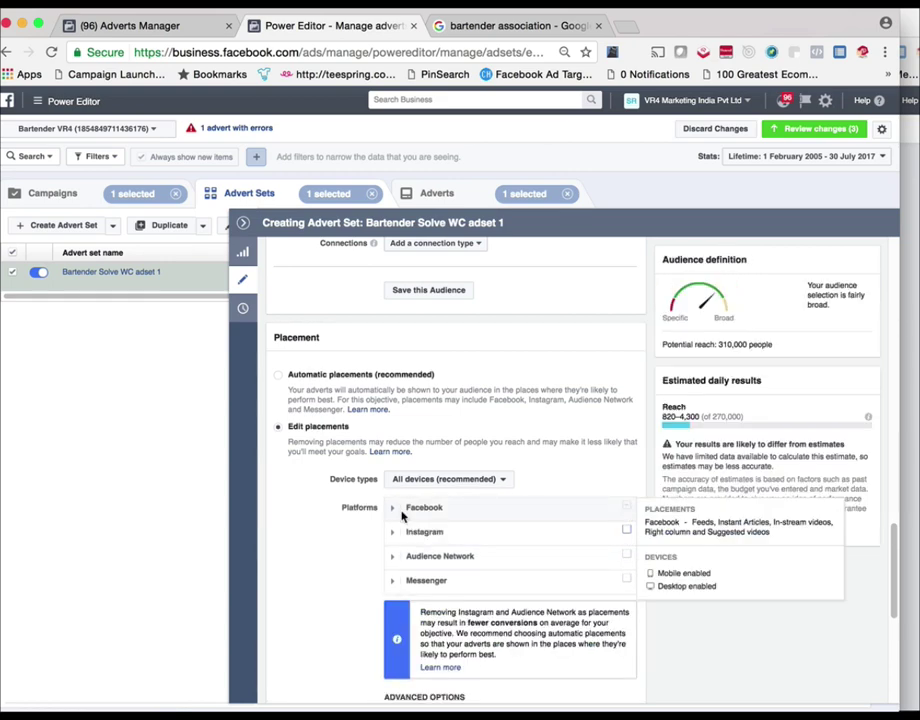
{"action": "left_click", "coordinate": [392, 507]}
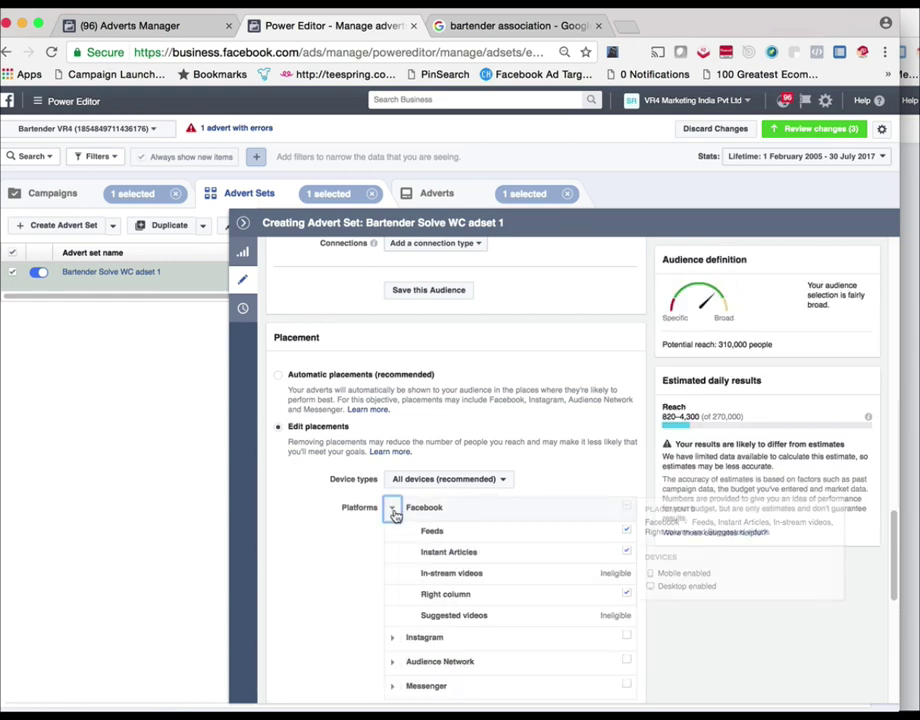
{"action": "left_click", "coordinate": [625, 552]}
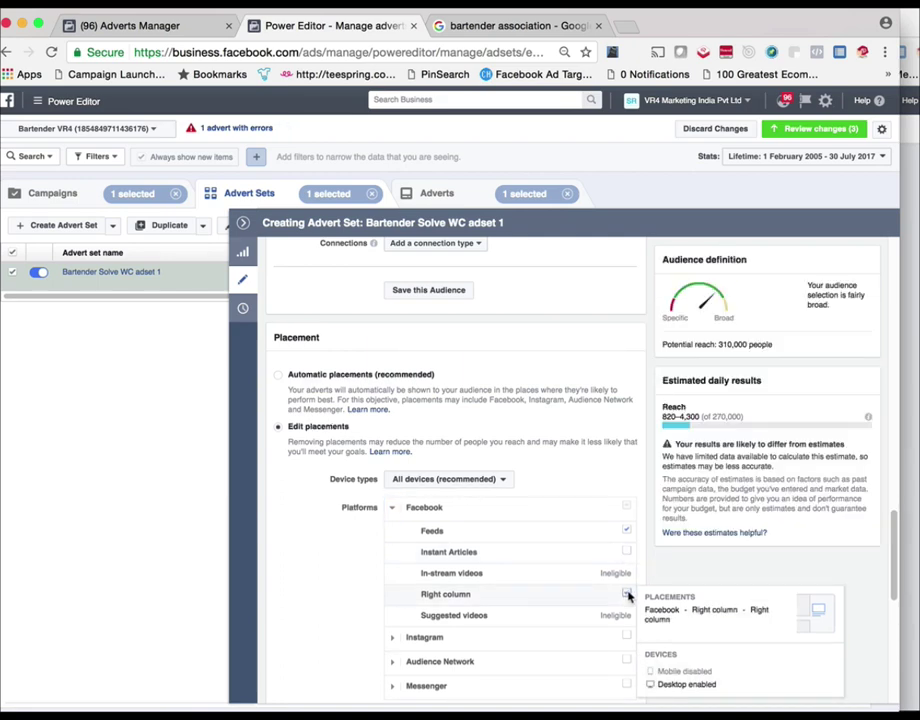
{"action": "left_click", "coordinate": [626, 595]}
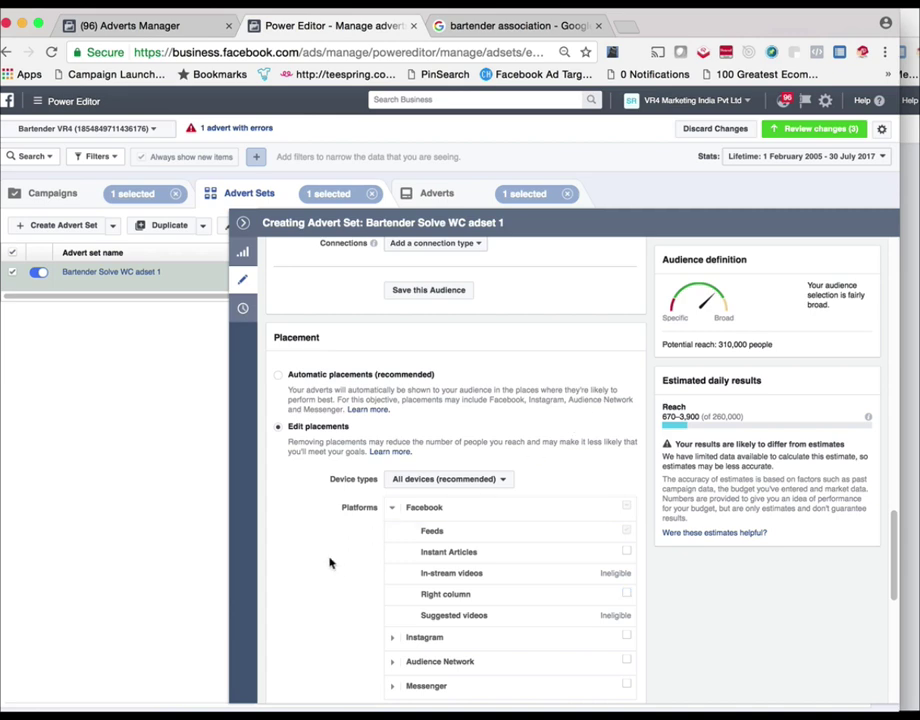
Look through the placement and device type options and reselect all devices
{"action": "scroll", "coordinate": [329, 560], "scroll_direction": "down", "scroll_amount": 1}
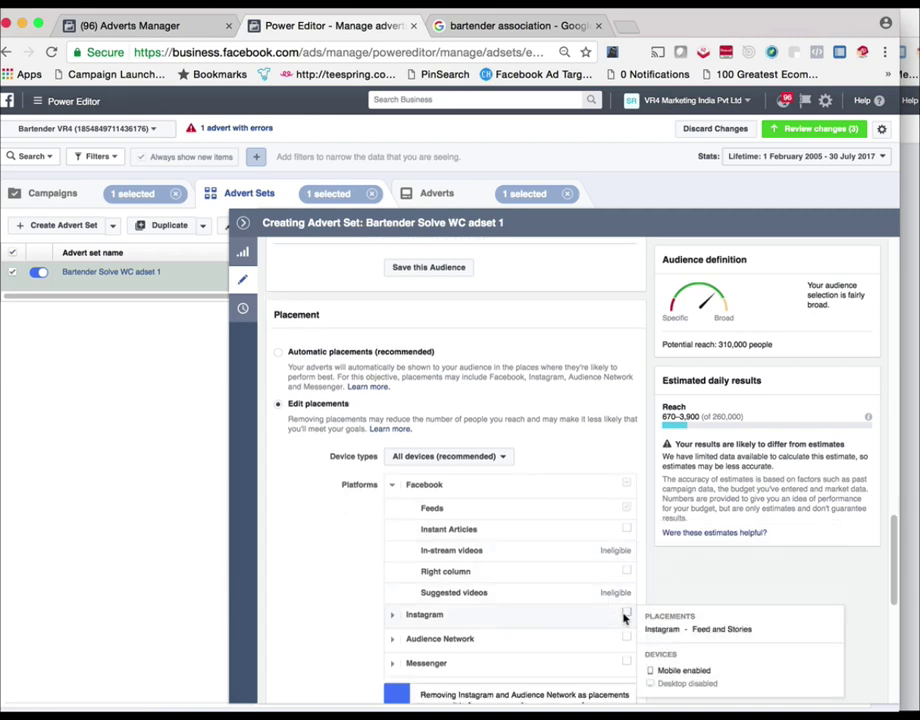
{"action": "scroll", "coordinate": [640, 606], "scroll_direction": "down", "scroll_amount": 1}
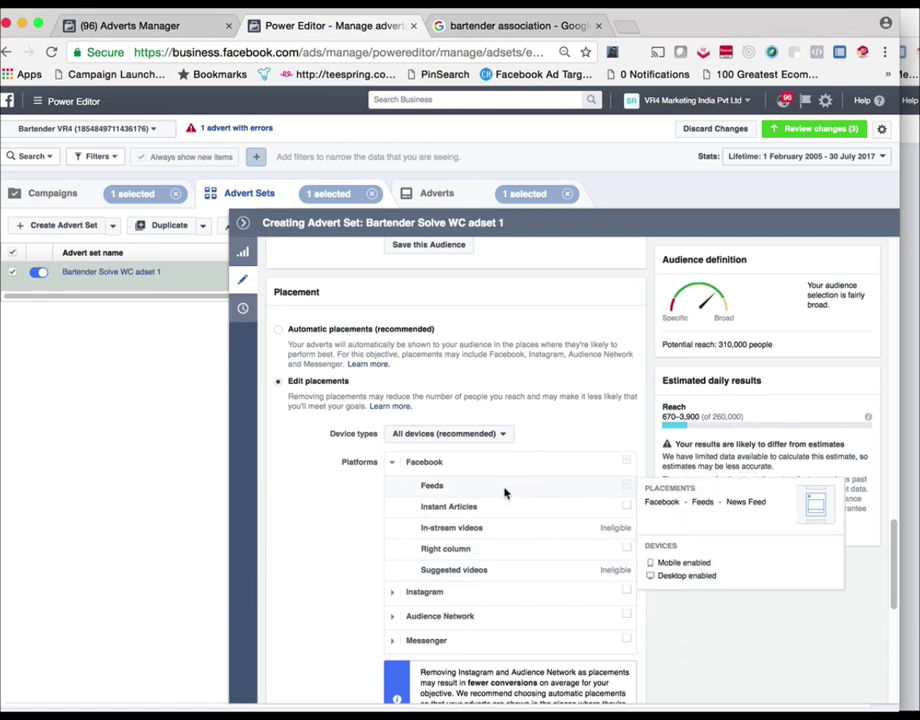
{"action": "left_click", "coordinate": [442, 438]}
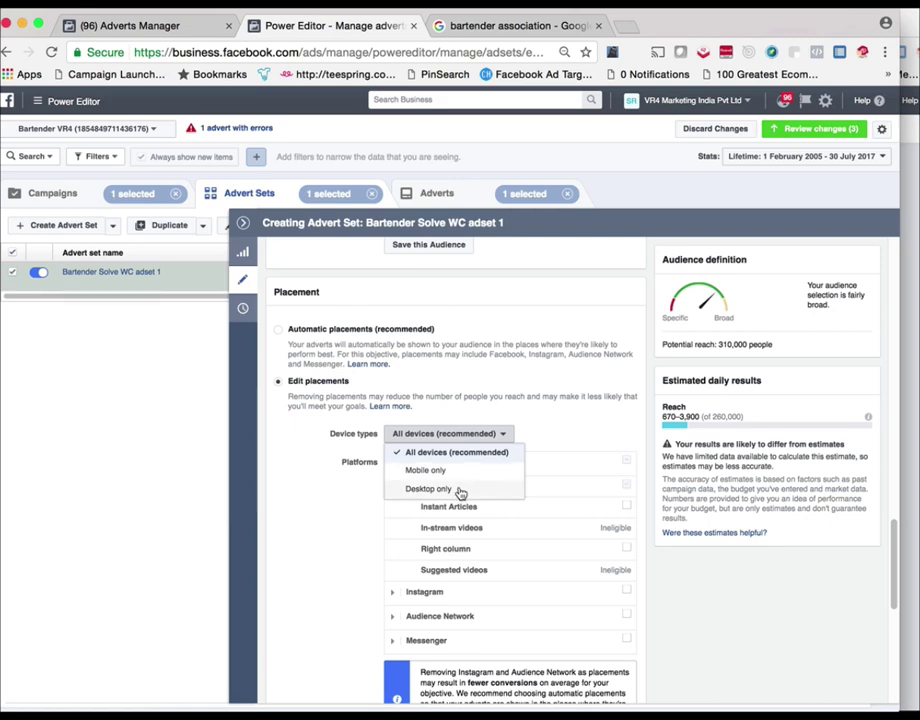
{"action": "left_click", "coordinate": [452, 455]}
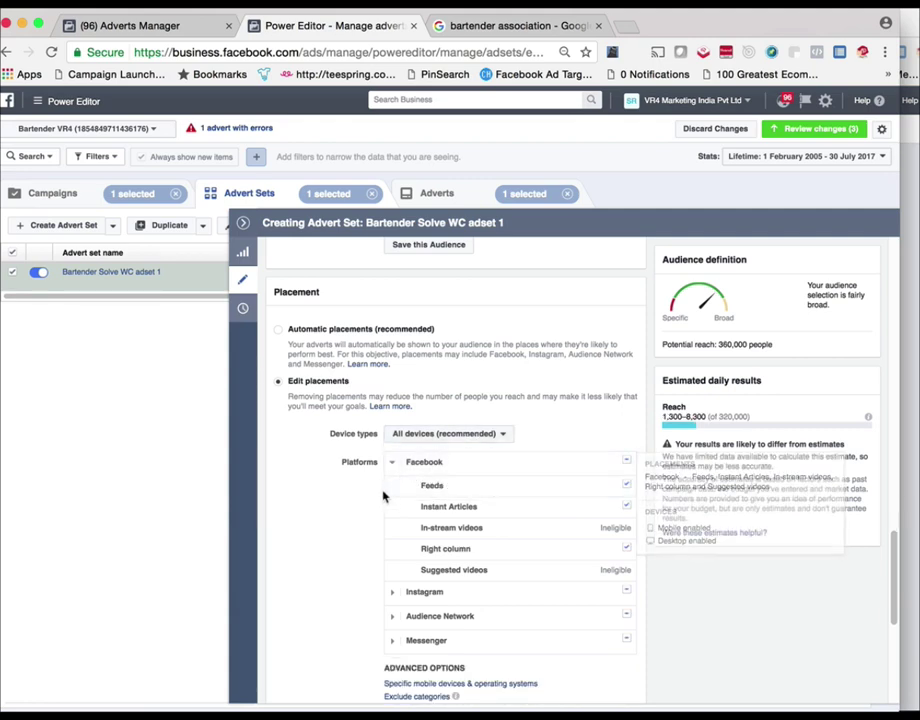
Limit the placements to Facebook Feeds by excluding Instant Articles, Right column, Instagram, Audience Network and Messenger
{"action": "mouse_move", "coordinate": [622, 489]}
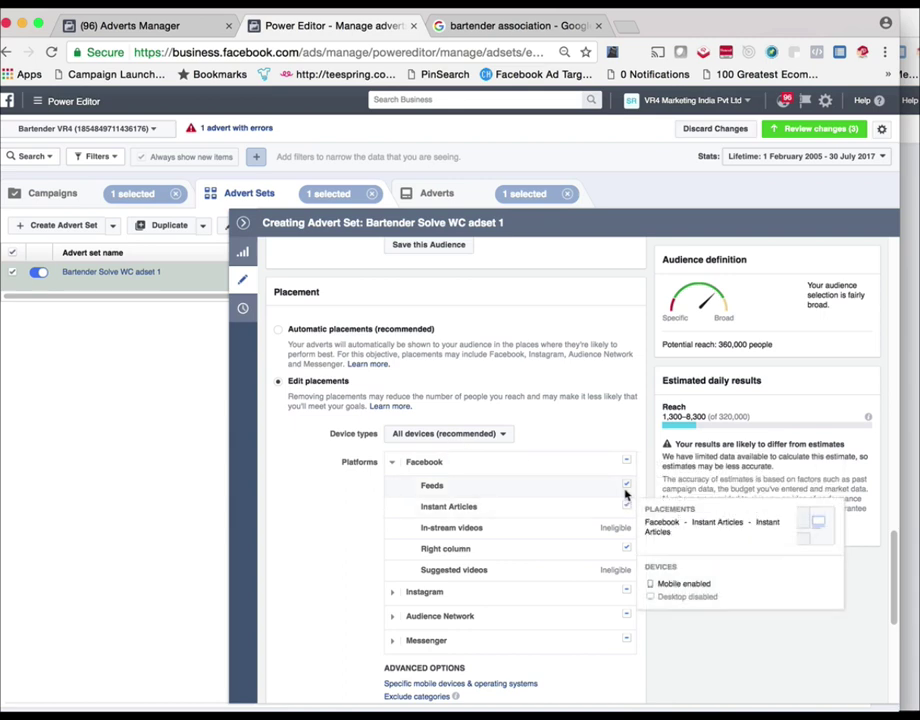
{"action": "left_click", "coordinate": [626, 508]}
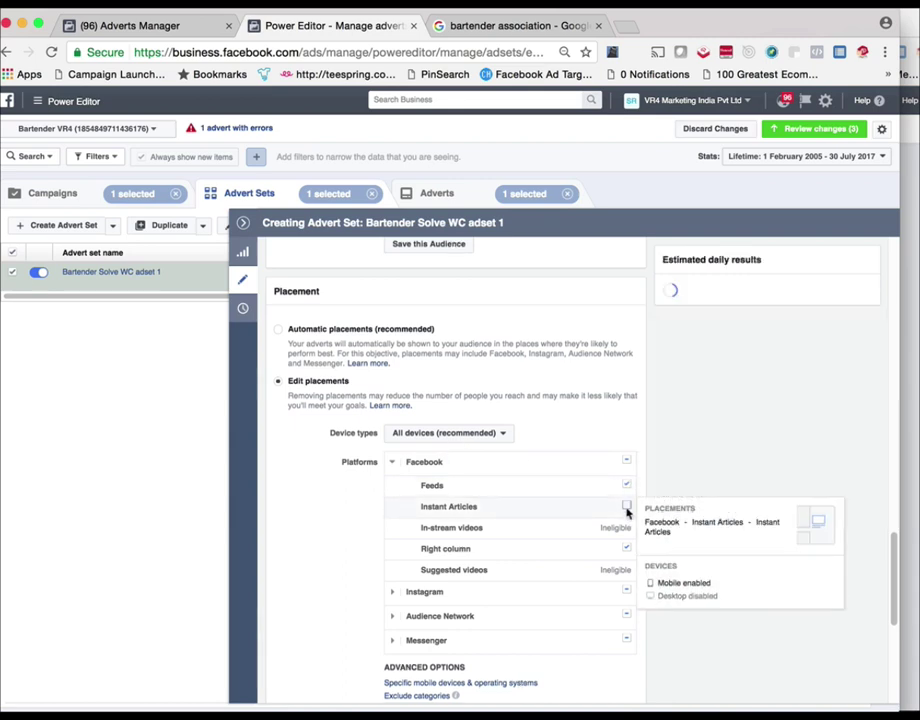
{"action": "left_click", "coordinate": [627, 548]}
{"action": "left_click", "coordinate": [624, 592]}
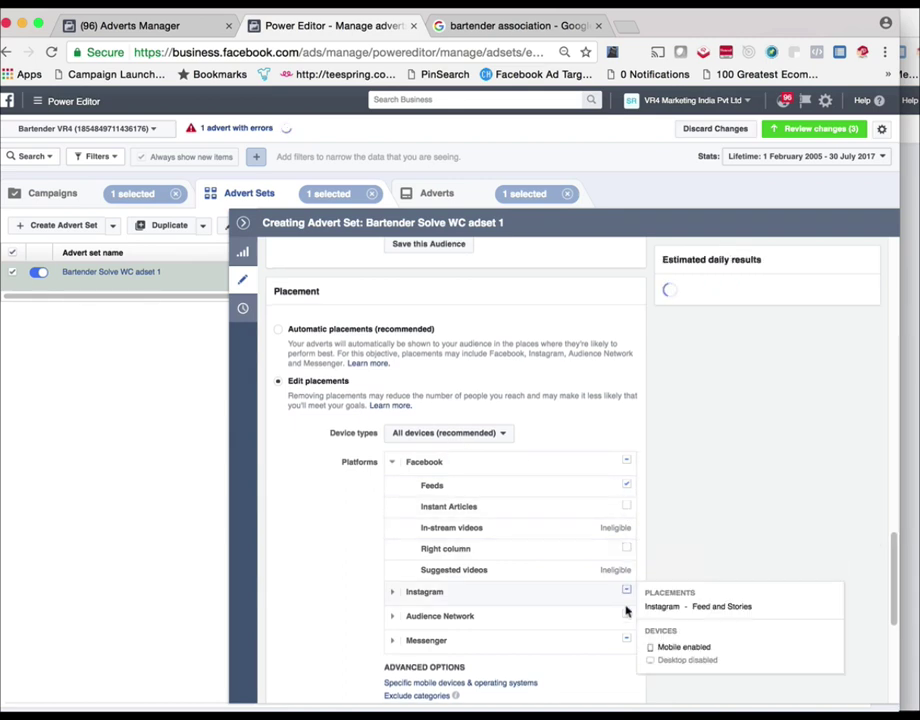
{"action": "left_click", "coordinate": [627, 615]}
{"action": "left_click", "coordinate": [626, 639]}
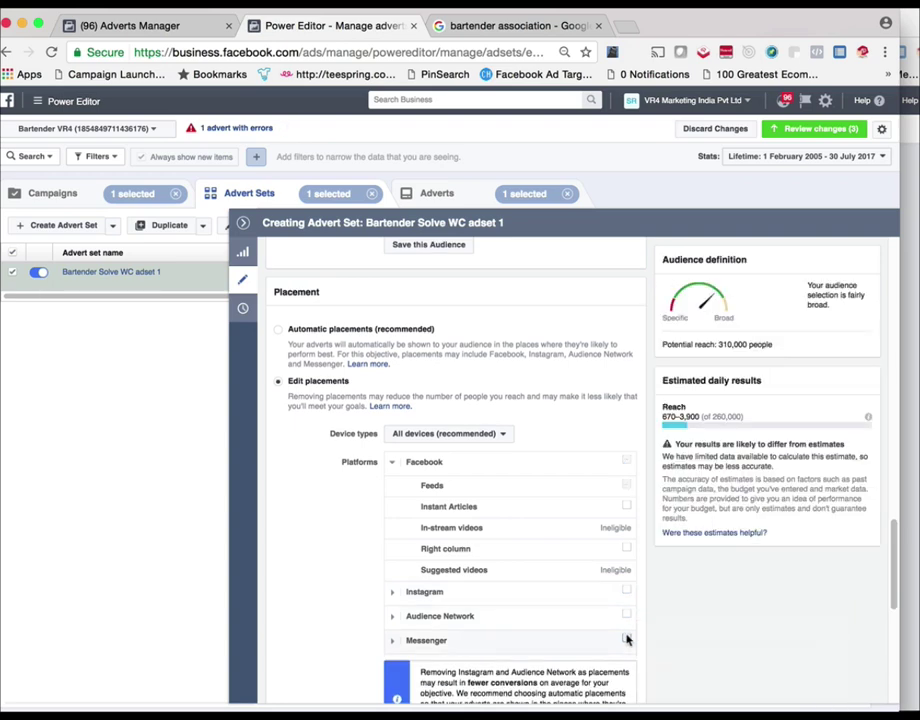
{"action": "left_click", "coordinate": [392, 462]}
Keep advert delivery optimised for Conversions and set the conversion window to 1 day after clicking
{"action": "scroll", "coordinate": [289, 537], "scroll_direction": "down", "scroll_amount": 3}
{"action": "scroll", "coordinate": [289, 537], "scroll_direction": "down", "scroll_amount": 3}
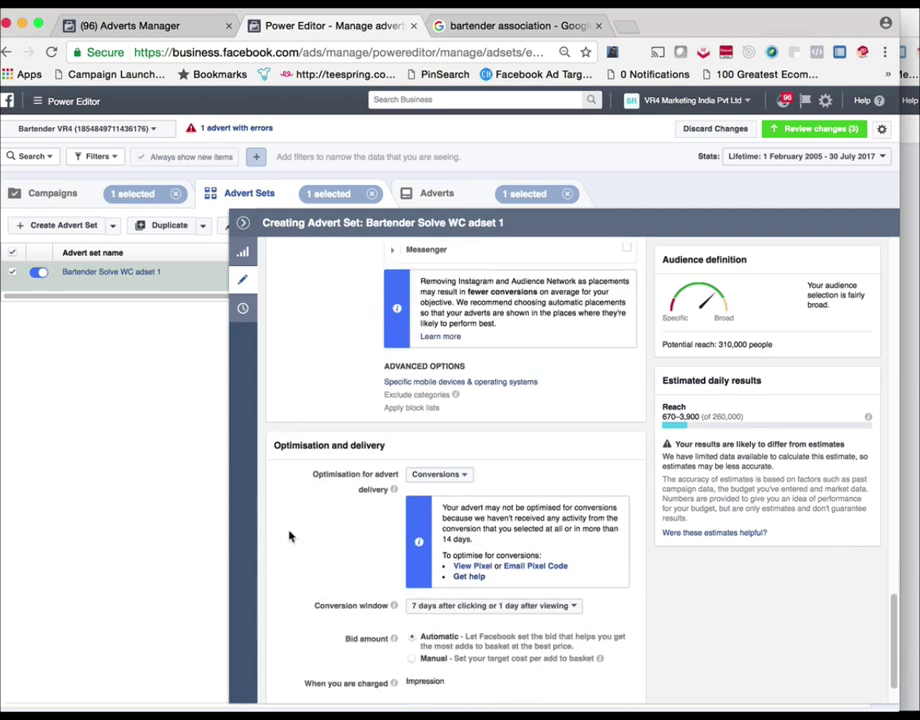
{"action": "scroll", "coordinate": [289, 537], "scroll_direction": "down", "scroll_amount": 2}
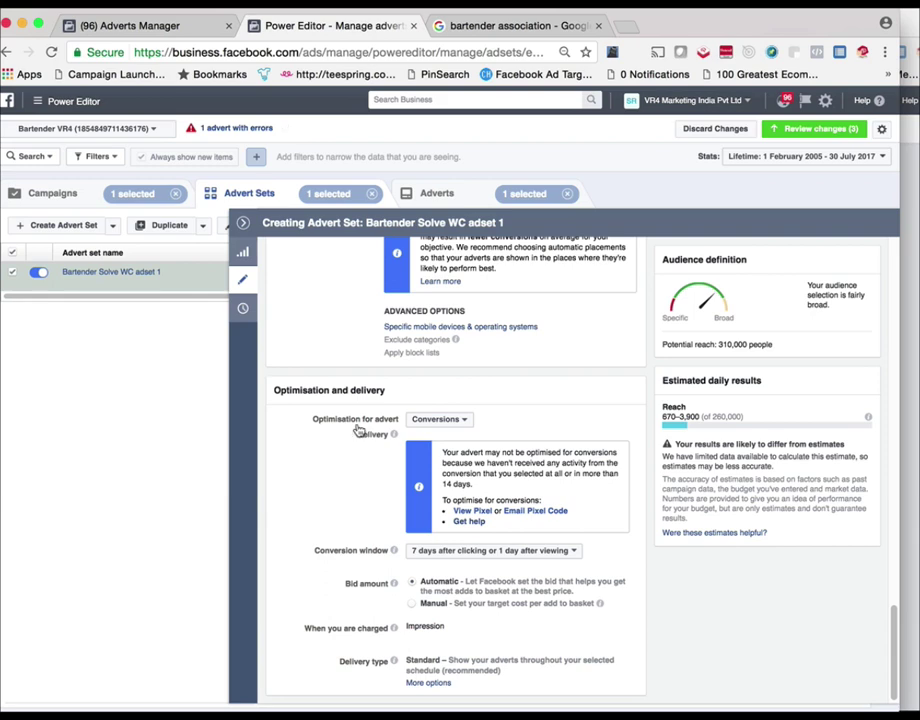
{"action": "left_click", "coordinate": [448, 419]}
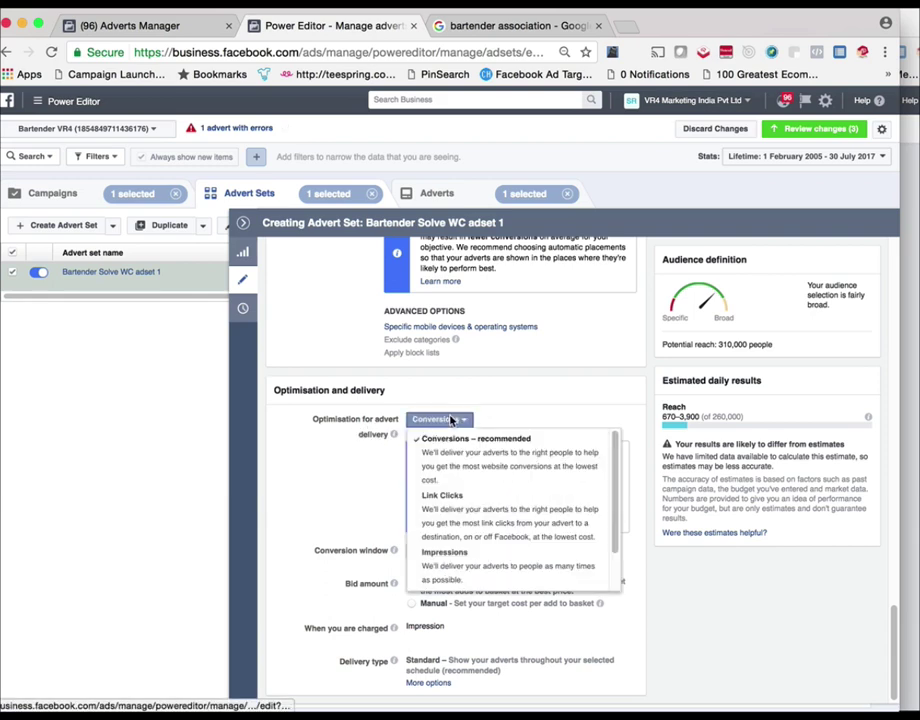
{"action": "left_click", "coordinate": [459, 455]}
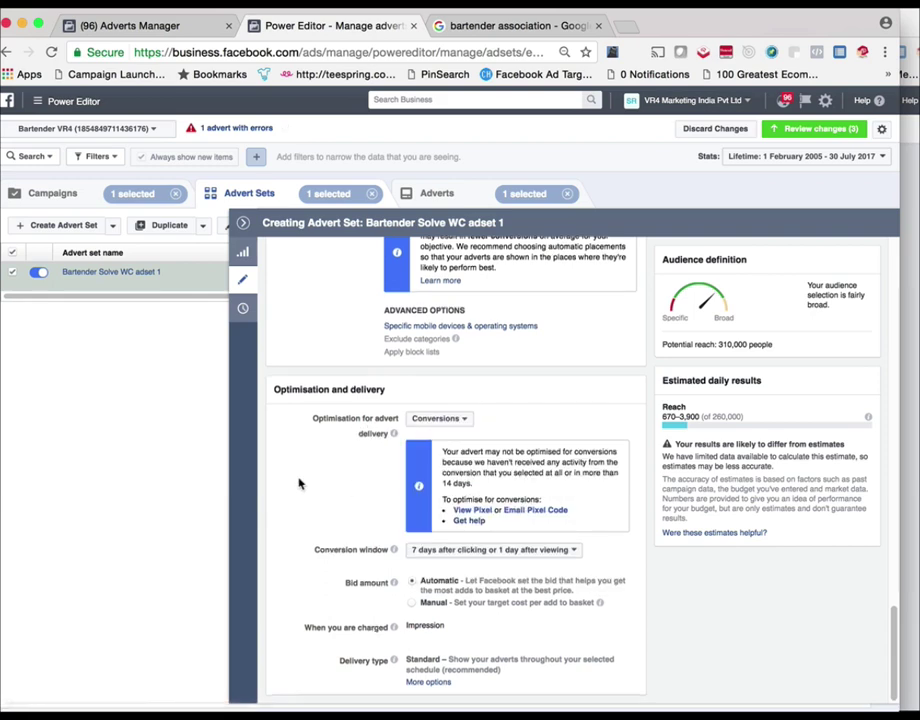
{"action": "left_click", "coordinate": [474, 553]}
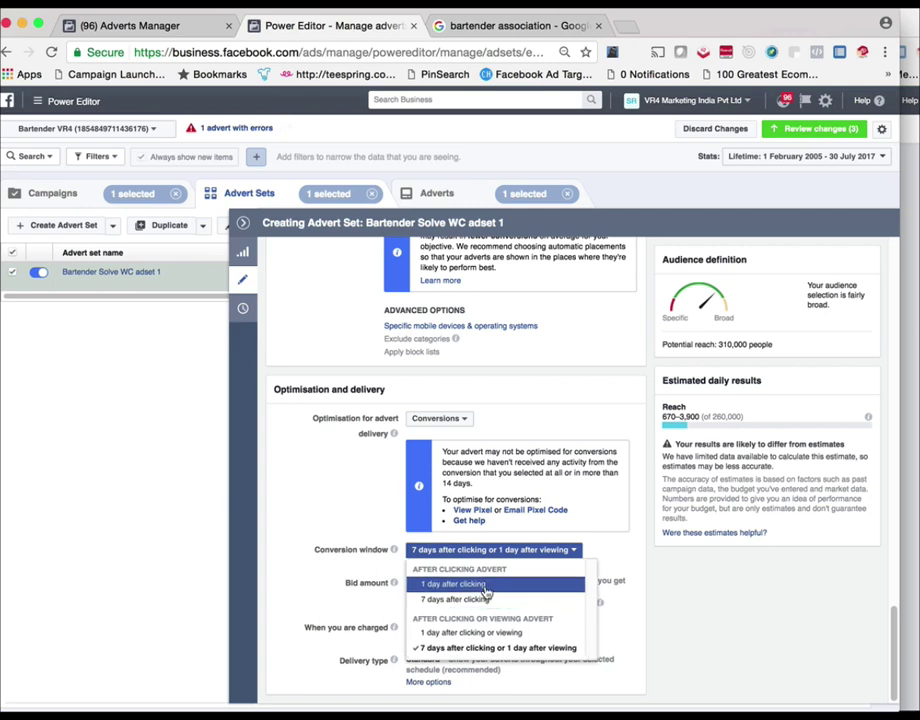
{"action": "left_click", "coordinate": [484, 591]}
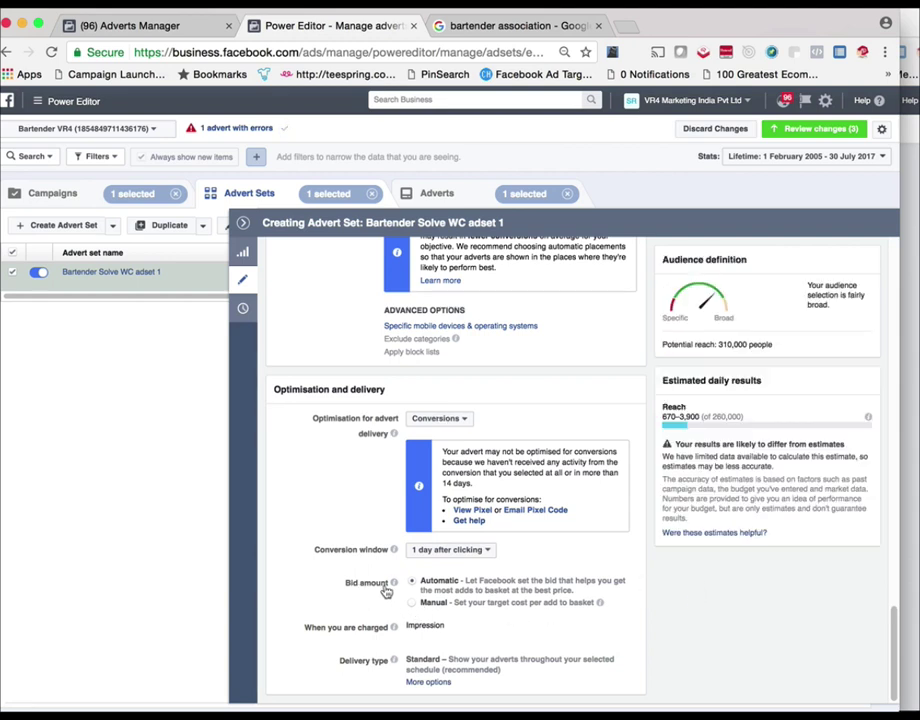
{"action": "mouse_move", "coordinate": [394, 583]}
Open the settings of the advert Bartender Solve WC ad 1 and set its Facebook Page to Bartenders Rule
{"action": "scroll", "coordinate": [338, 490], "scroll_direction": "up", "scroll_amount": 8}
{"action": "scroll", "coordinate": [338, 486], "scroll_direction": "up", "scroll_amount": 5}
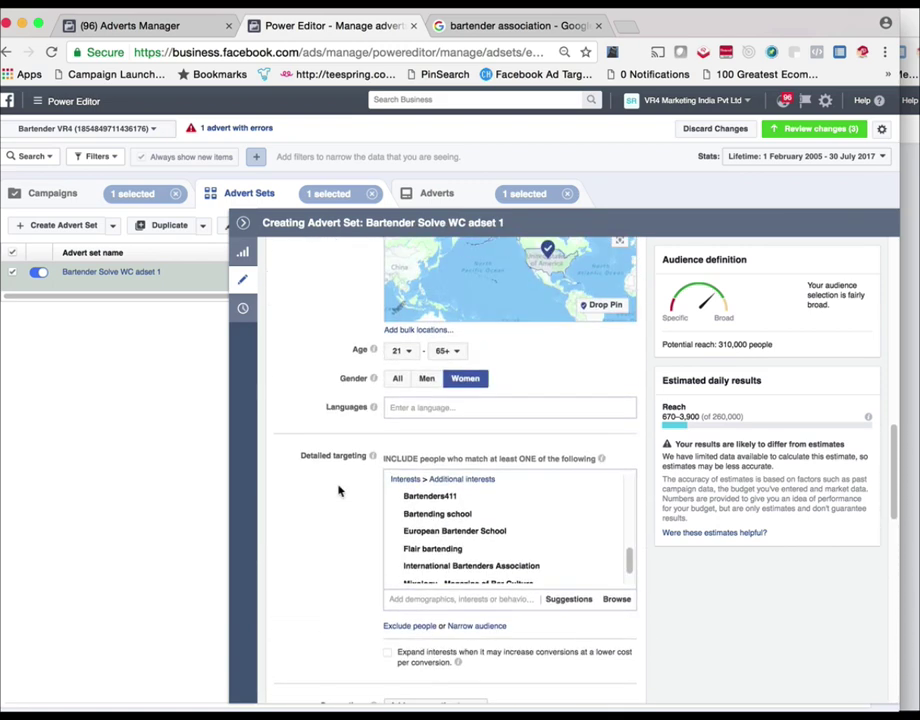
{"action": "scroll", "coordinate": [338, 490], "scroll_direction": "up", "scroll_amount": 20}
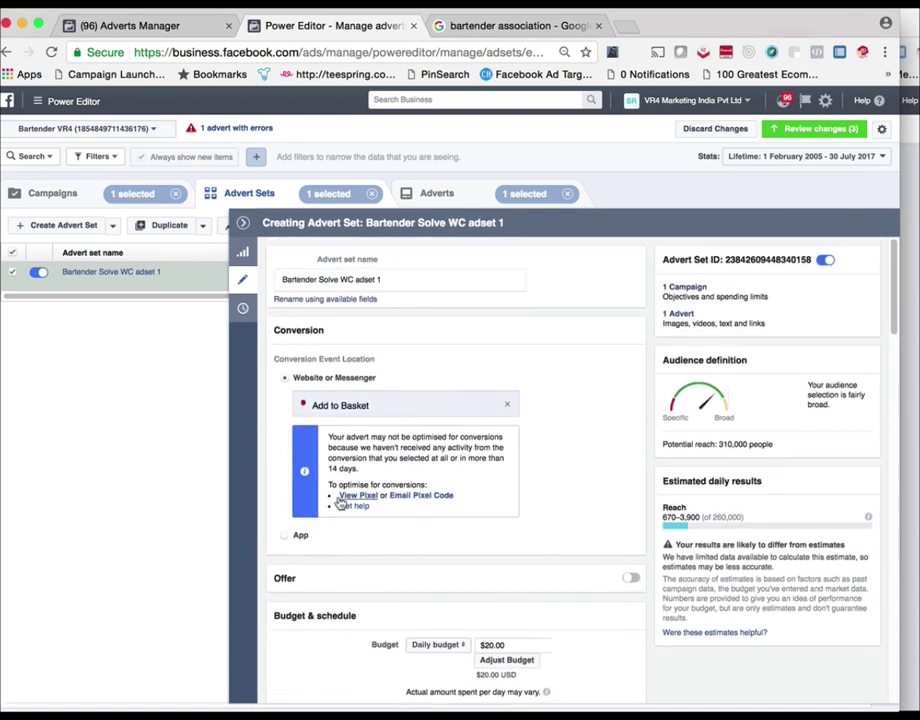
{"action": "left_click", "coordinate": [437, 194]}
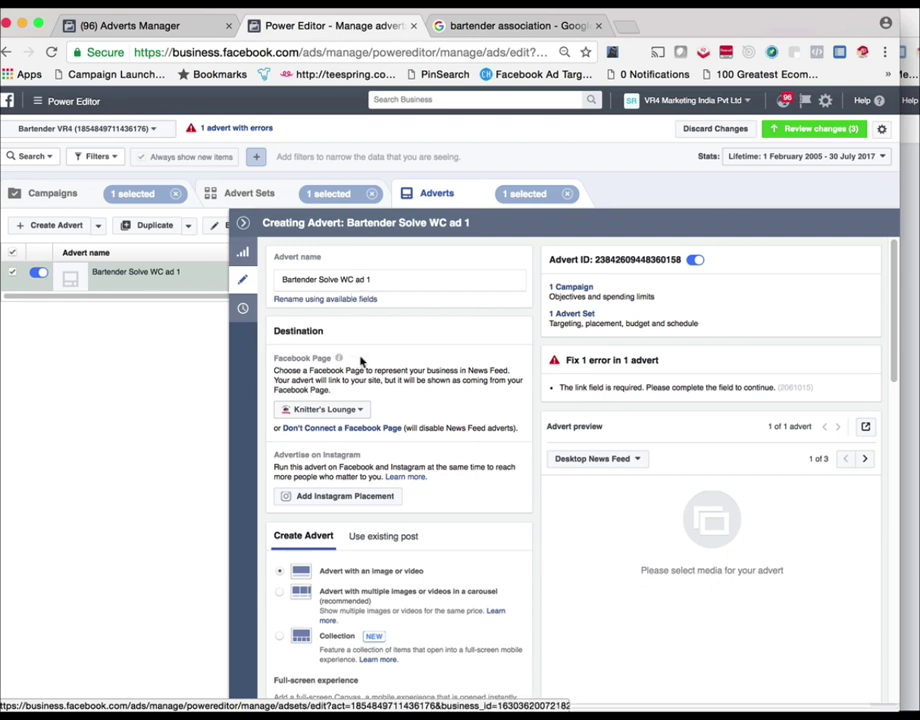
{"action": "left_click", "coordinate": [352, 410]}
{"action": "type", "text": "barte"}
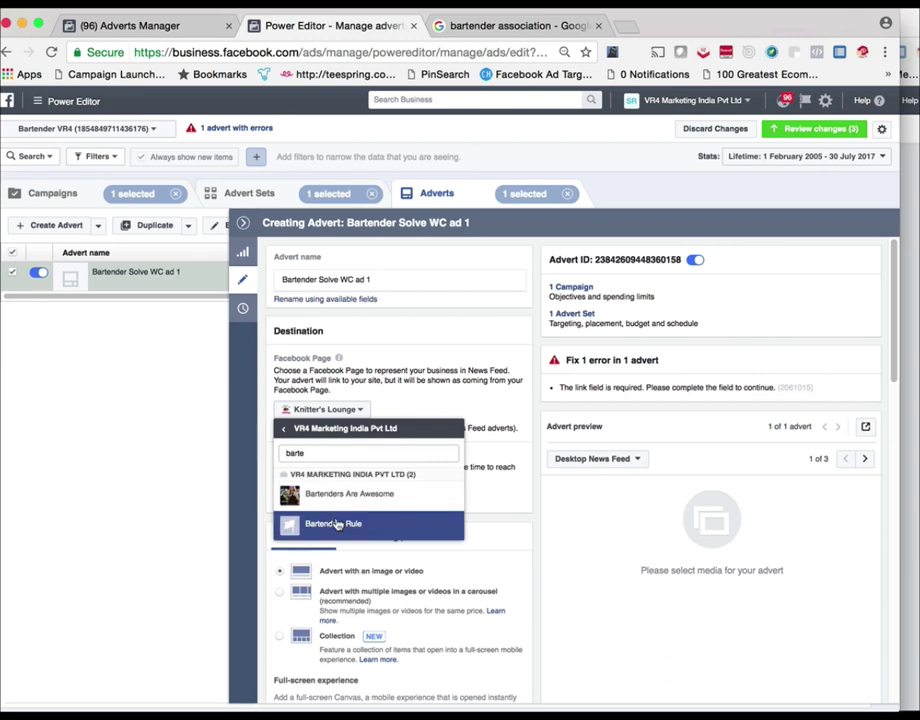
{"action": "left_click", "coordinate": [302, 524]}
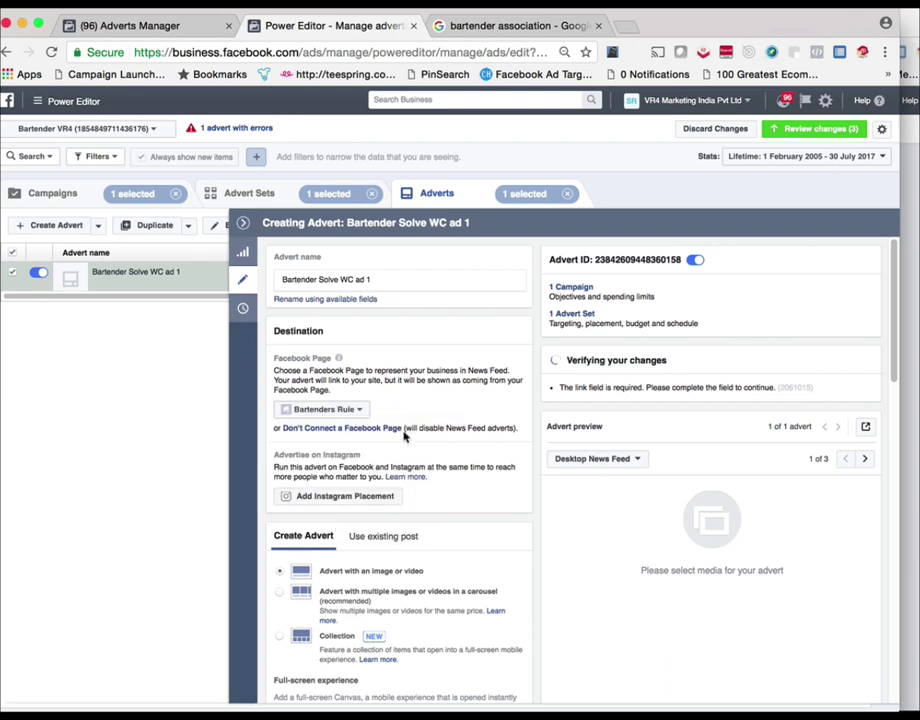
Check which existing page posts are available for the advert, and return to the options for creating a new advert
{"action": "scroll", "coordinate": [421, 530], "scroll_direction": "down", "scroll_amount": 3}
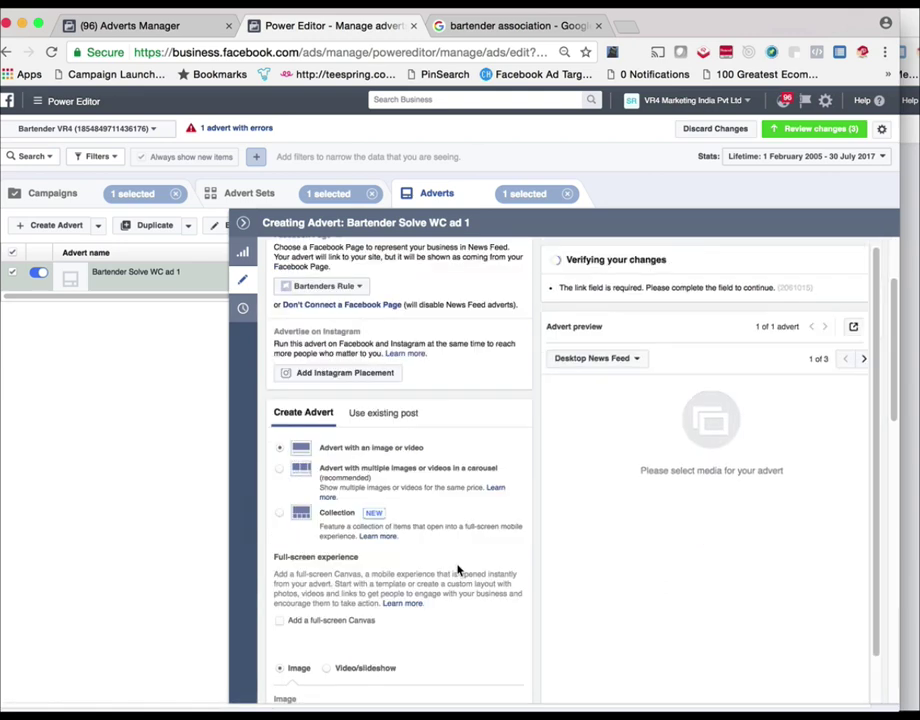
{"action": "left_click", "coordinate": [385, 395]}
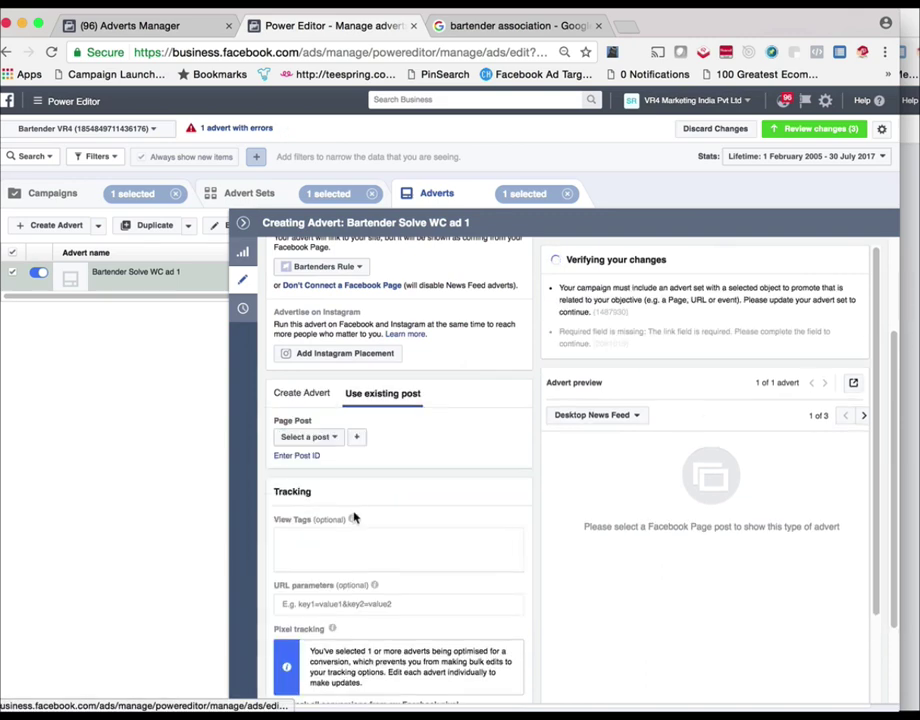
{"action": "left_click", "coordinate": [312, 438]}
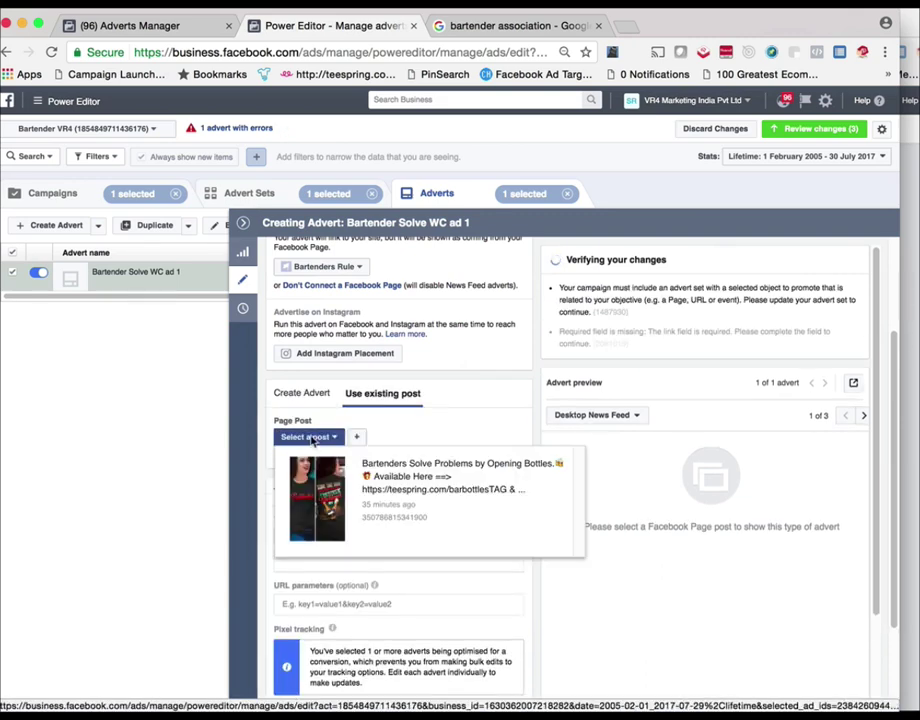
{"action": "left_click", "coordinate": [433, 418]}
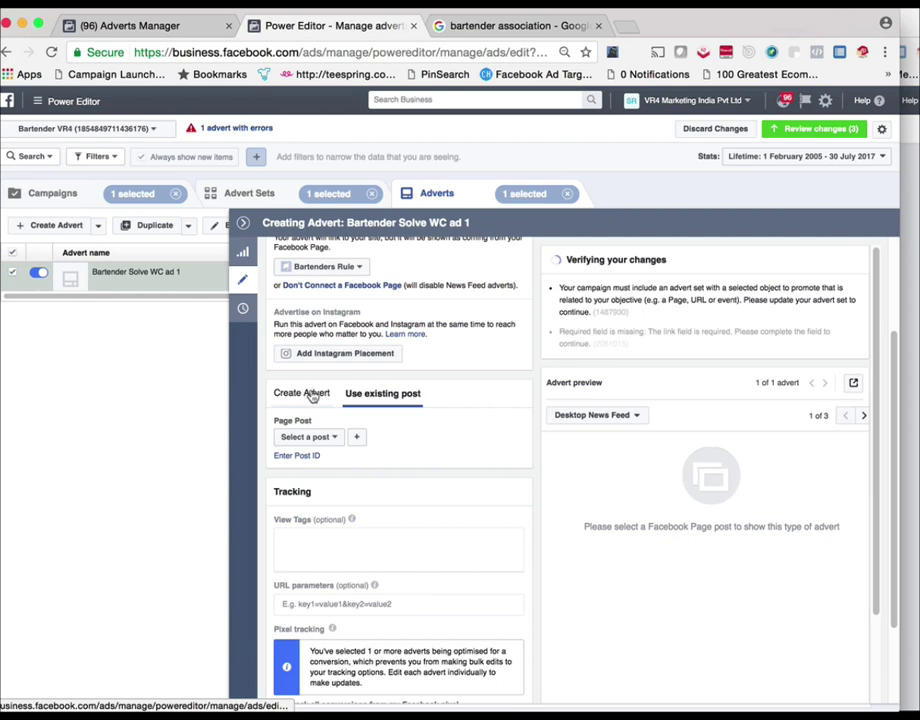
{"action": "left_click", "coordinate": [312, 395]}
{"action": "scroll", "coordinate": [360, 400], "scroll_direction": "up", "scroll_amount": 3}
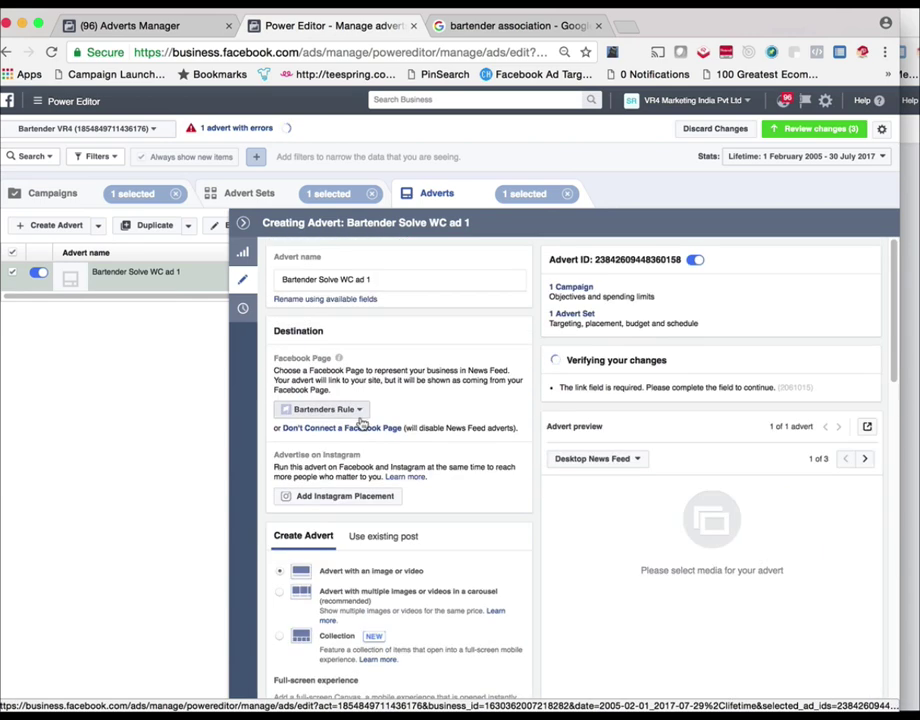
{"action": "scroll", "coordinate": [421, 421], "scroll_direction": "down", "scroll_amount": 1}
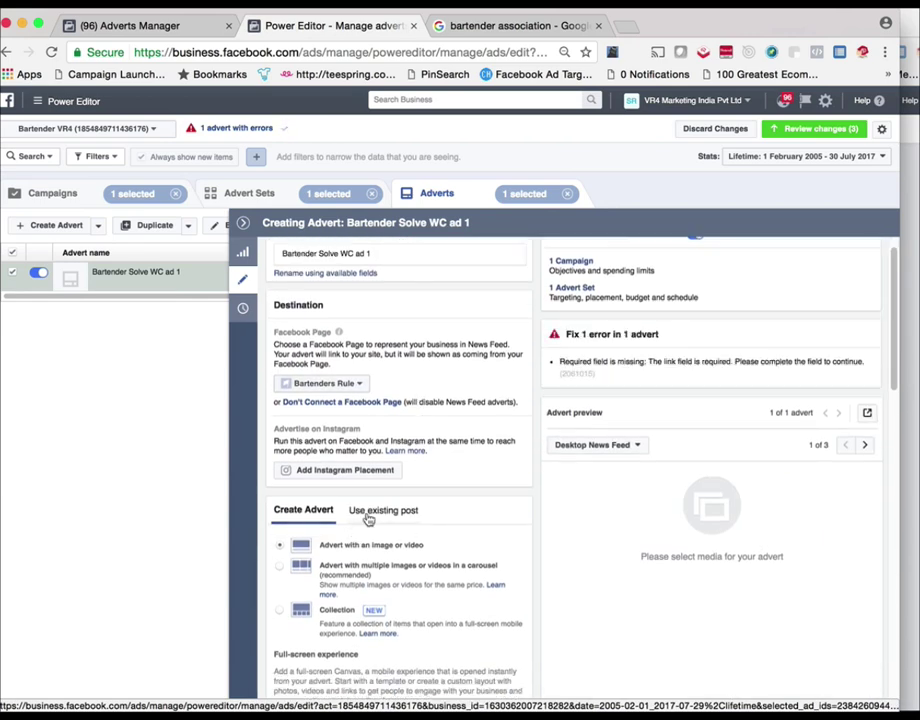
{"action": "scroll", "coordinate": [452, 509], "scroll_direction": "down", "scroll_amount": 1}
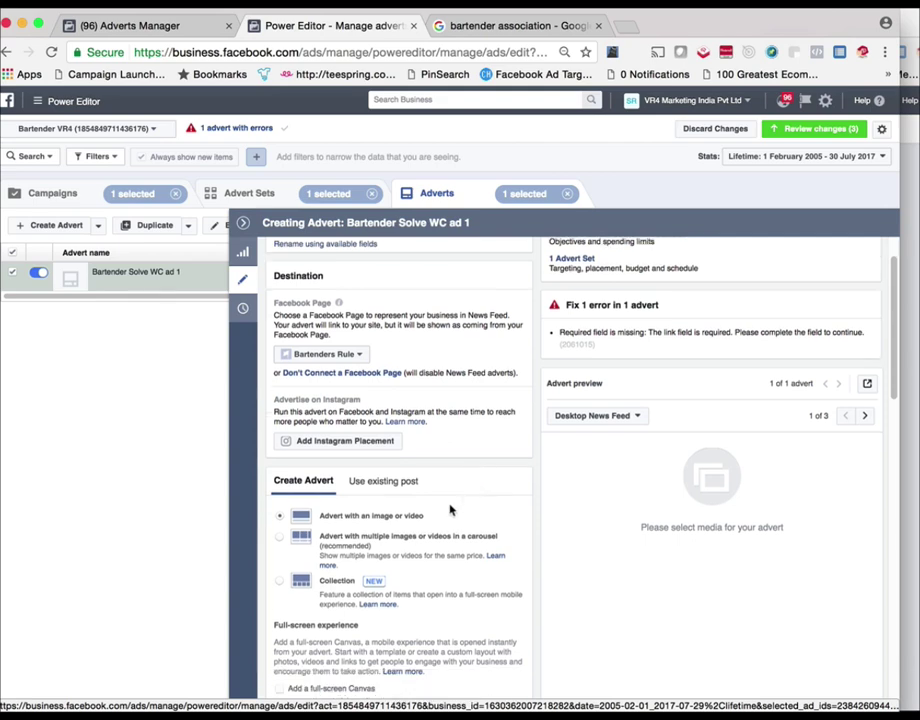
Use the existing Bartenders Rule page post "Timeline Photos - Bartenders Solve Problems by ..." as the advert
{"action": "left_click", "coordinate": [392, 486]}
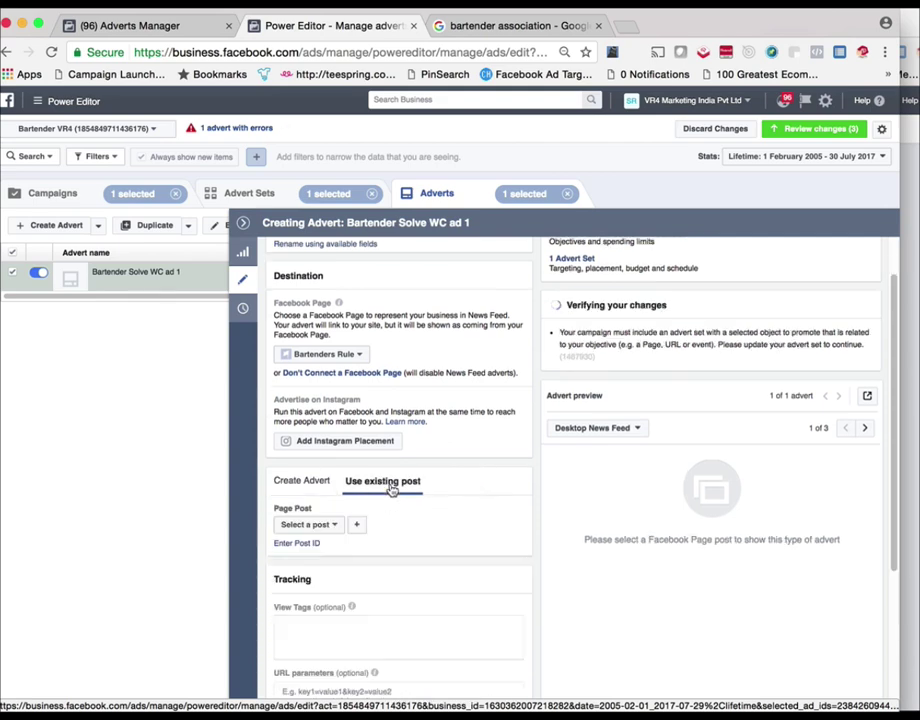
{"action": "left_click", "coordinate": [318, 525]}
{"action": "left_click", "coordinate": [430, 580]}
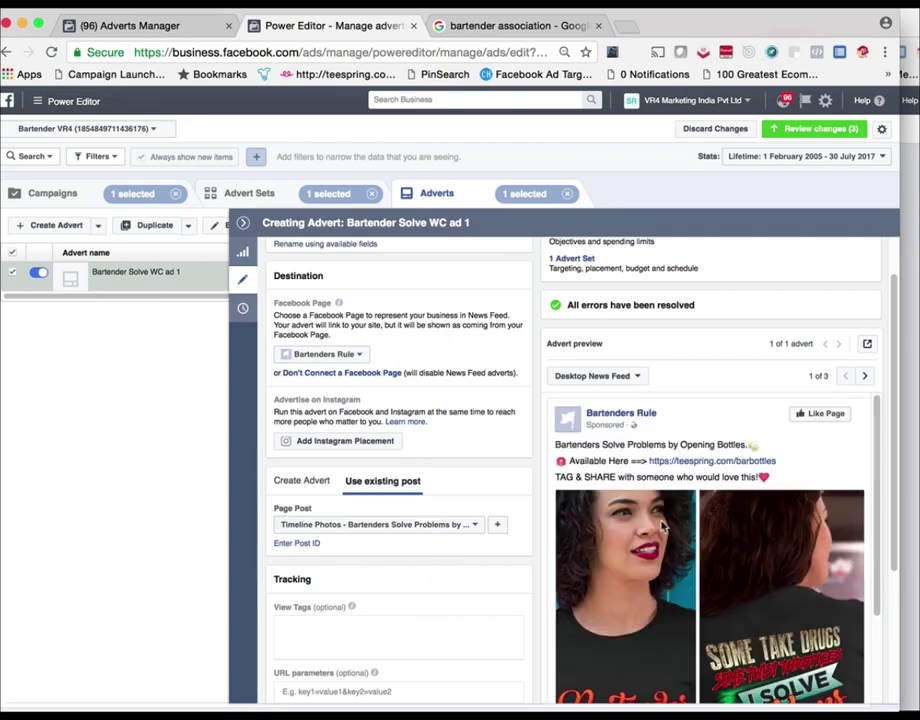
Check the advert's preview and pixel tracking, and look over the pending campaign changes without applying them
{"action": "scroll", "coordinate": [662, 527], "scroll_direction": "down", "scroll_amount": 5}
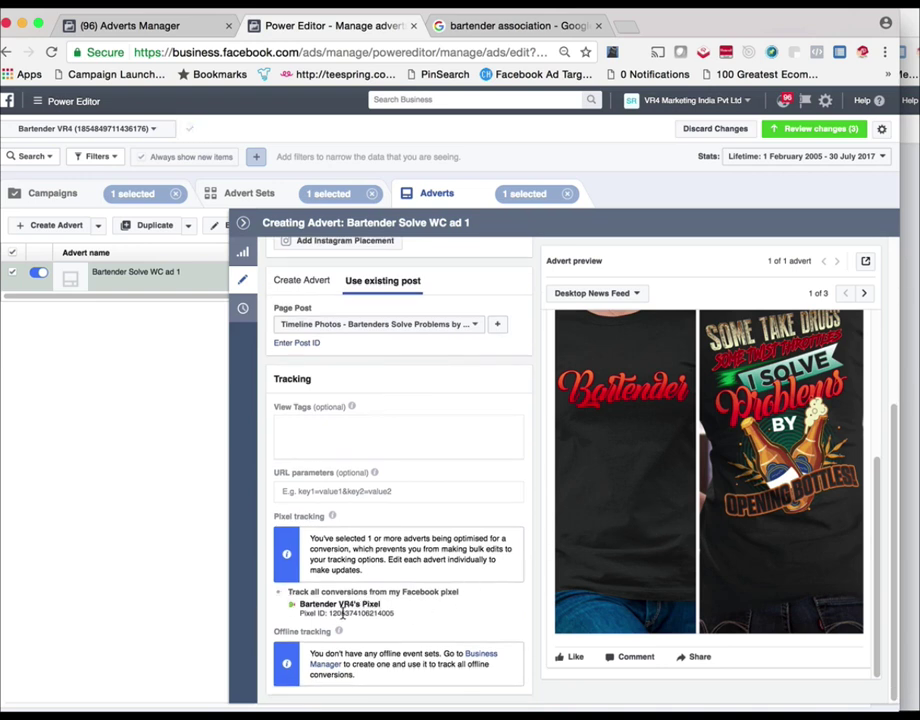
{"action": "scroll", "coordinate": [752, 530], "scroll_direction": "up", "scroll_amount": 10}
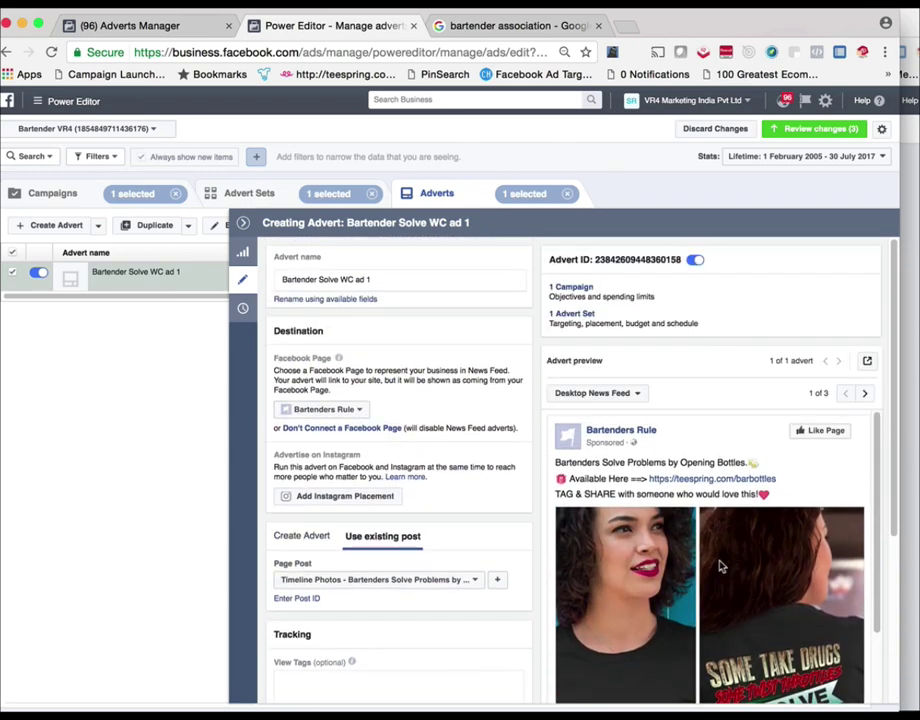
{"action": "scroll", "coordinate": [720, 566], "scroll_direction": "down", "scroll_amount": 5}
{"action": "scroll", "coordinate": [712, 570], "scroll_direction": "up", "scroll_amount": 5}
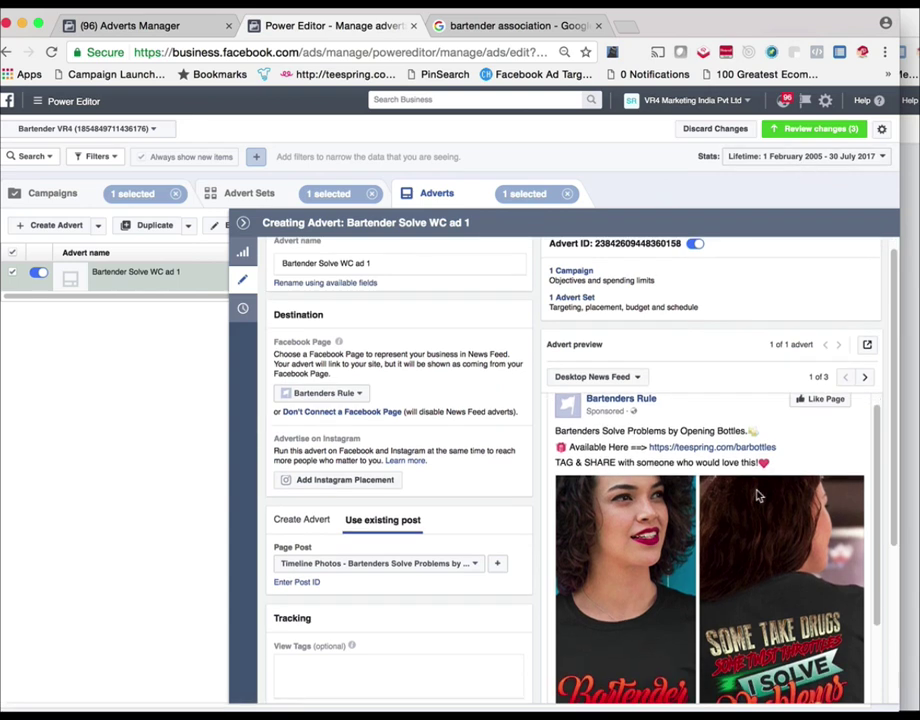
{"action": "left_click", "coordinate": [819, 133]}
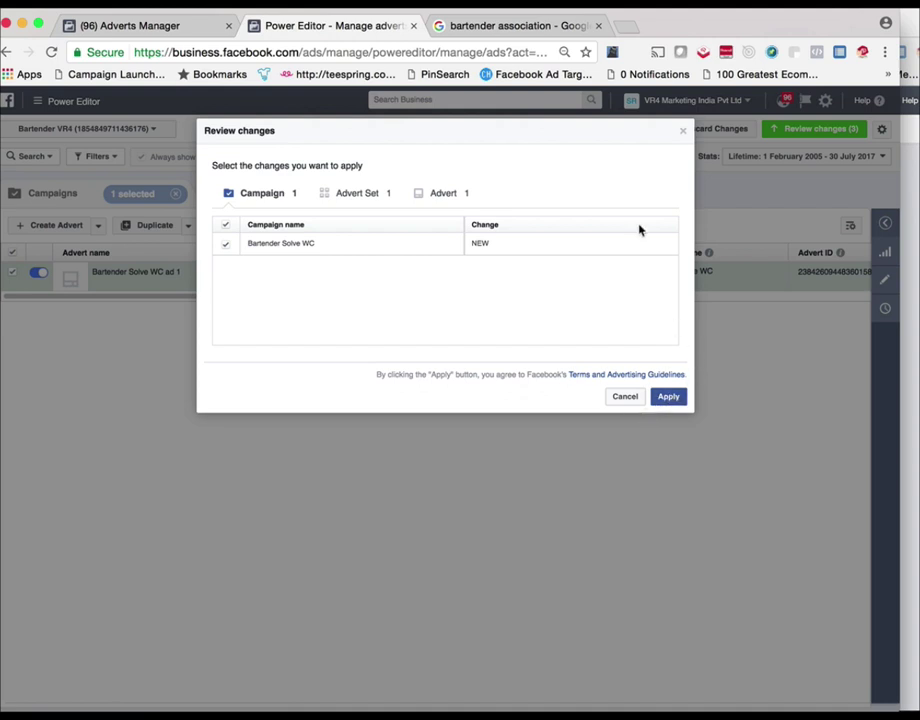
{"action": "left_click", "coordinate": [625, 397]}
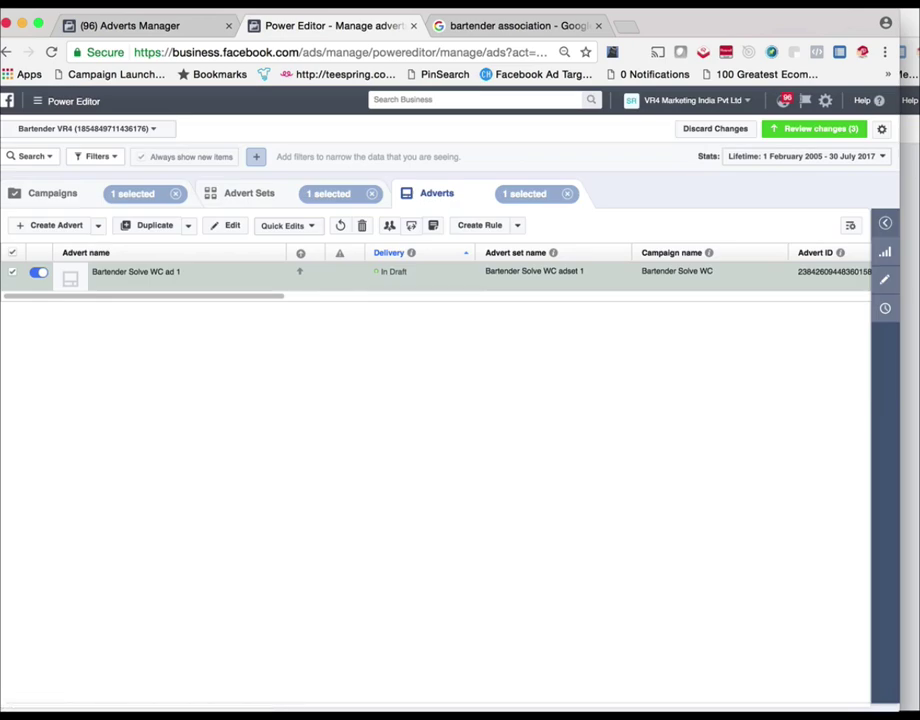
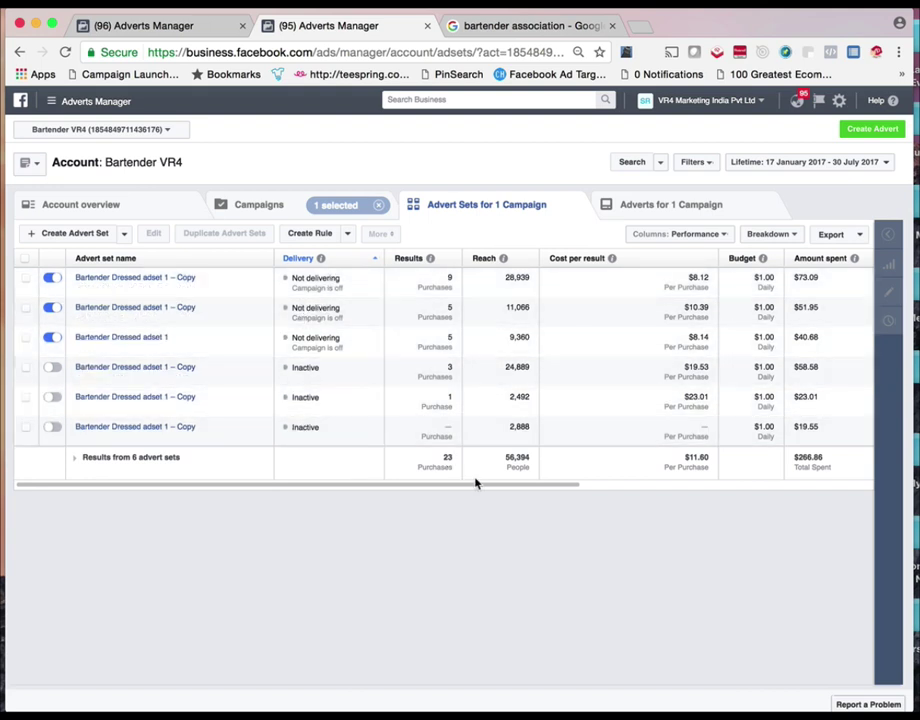
Examine the results, costs, spend and website purchases of the Bartender Dressed advert sets, and the totals of their campaign
{"action": "left_click_drag", "start_coordinate": [476, 493], "coordinate": [797, 476]}
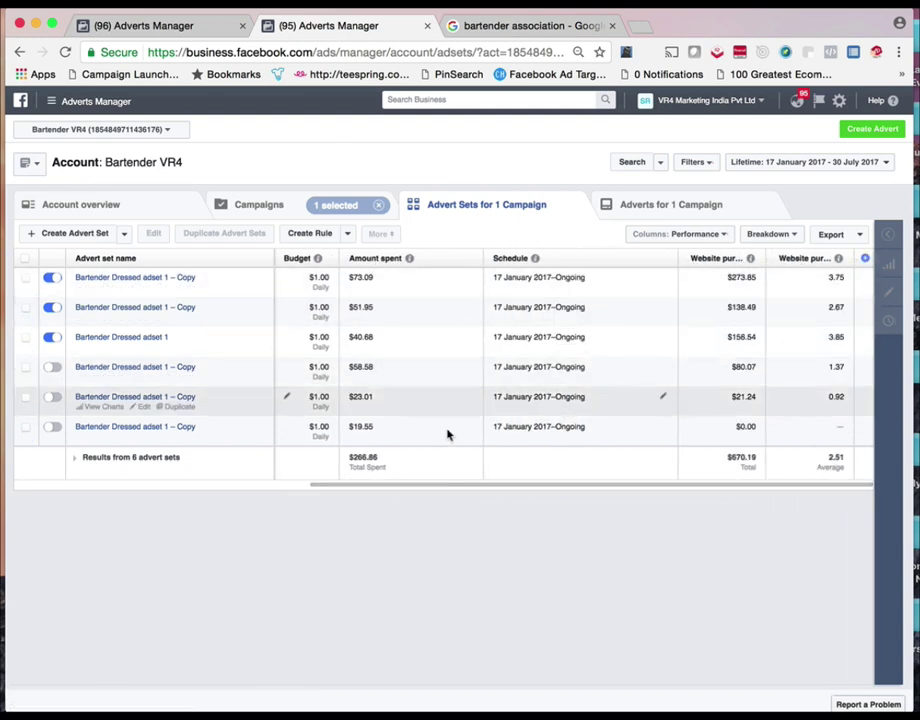
{"action": "left_click_drag", "start_coordinate": [442, 486], "coordinate": [109, 480]}
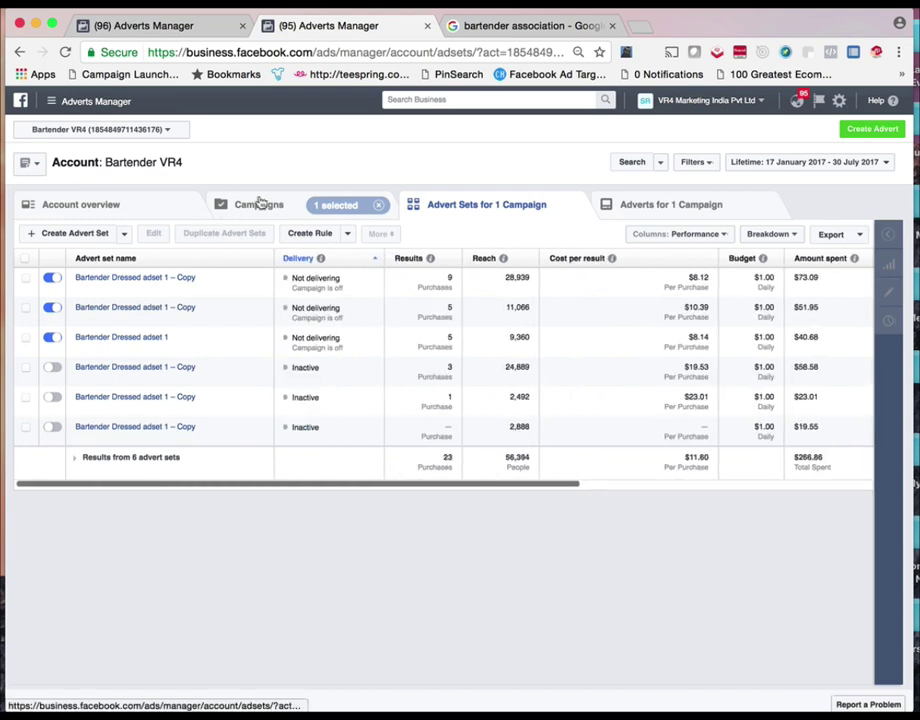
{"action": "left_click", "coordinate": [260, 202]}
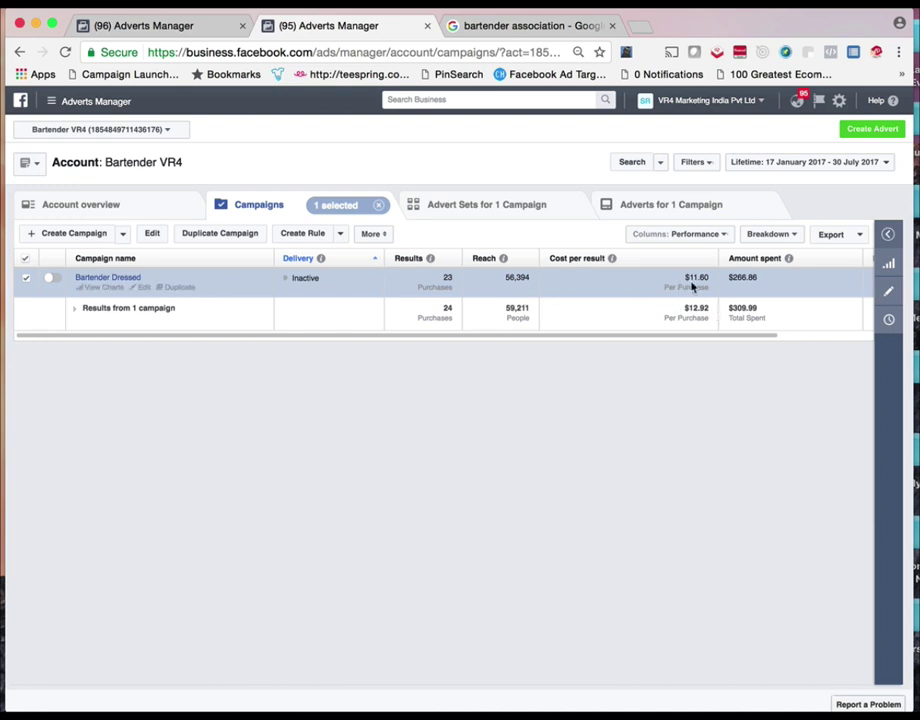
{"action": "left_click_drag", "start_coordinate": [752, 334], "coordinate": [842, 340]}
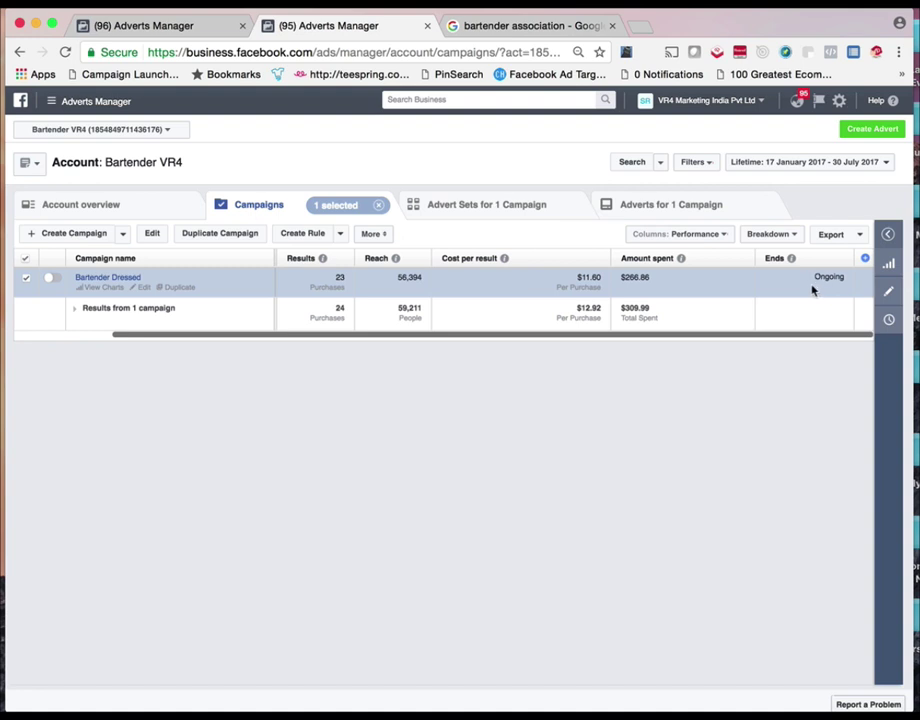
{"action": "left_click_drag", "start_coordinate": [680, 337], "coordinate": [510, 341]}
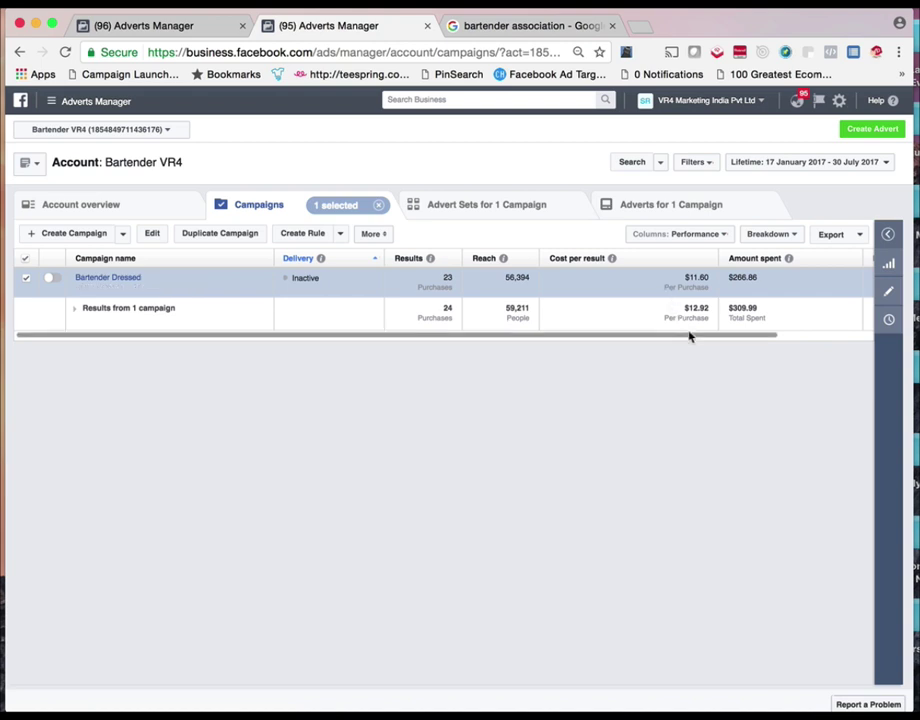
{"action": "left_click_drag", "start_coordinate": [690, 335], "coordinate": [764, 335]}
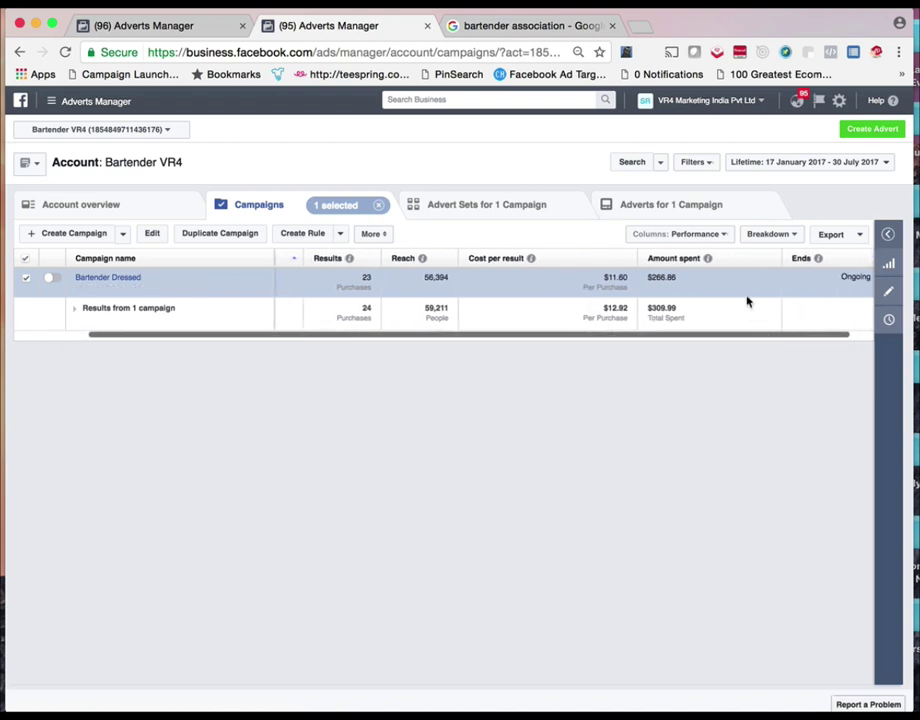
Customise the campaign table's columns by searching for "link" and adding the Link clicks metric
{"action": "left_click", "coordinate": [697, 237]}
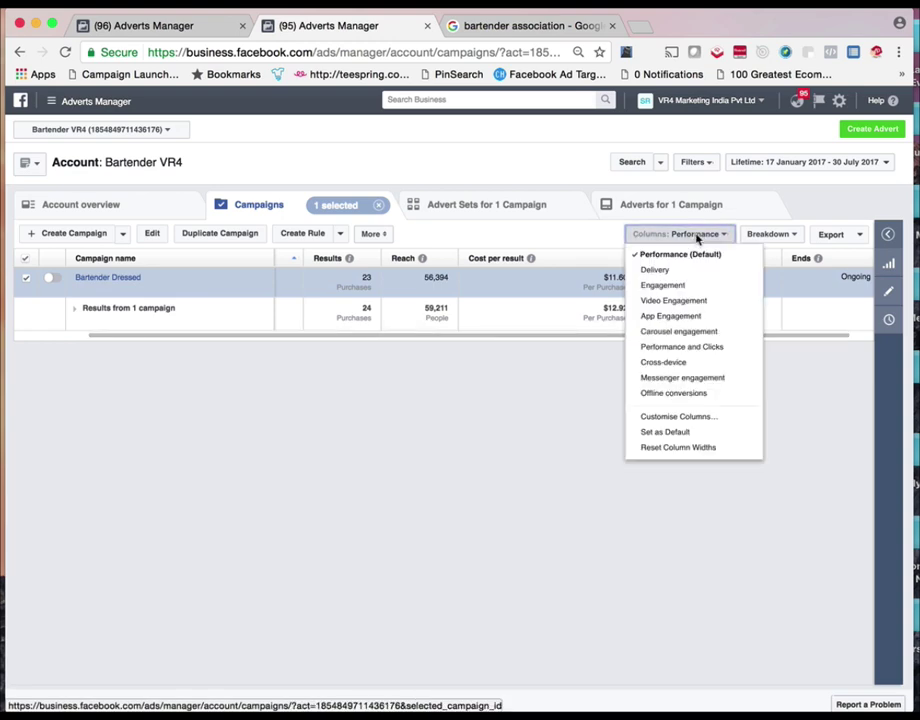
{"action": "left_click", "coordinate": [697, 417]}
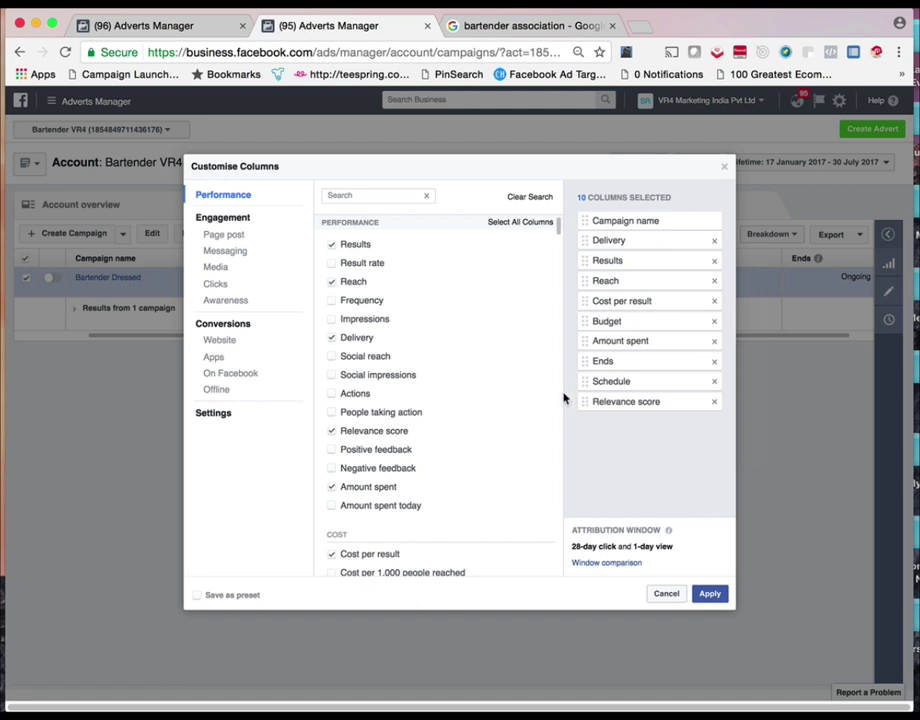
{"action": "mouse_move", "coordinate": [546, 389]}
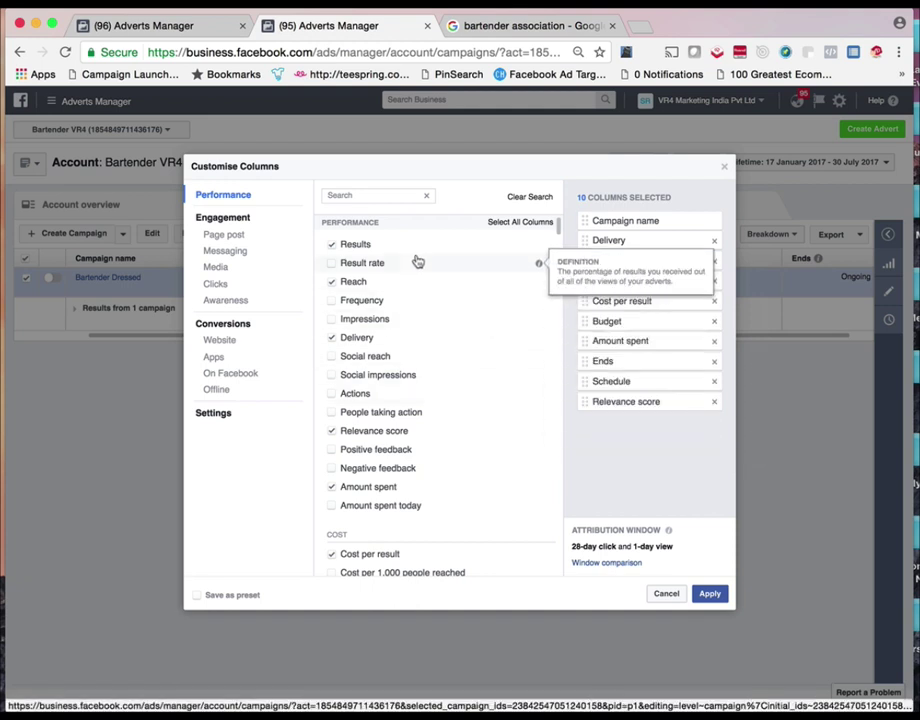
{"action": "mouse_move", "coordinate": [415, 248]}
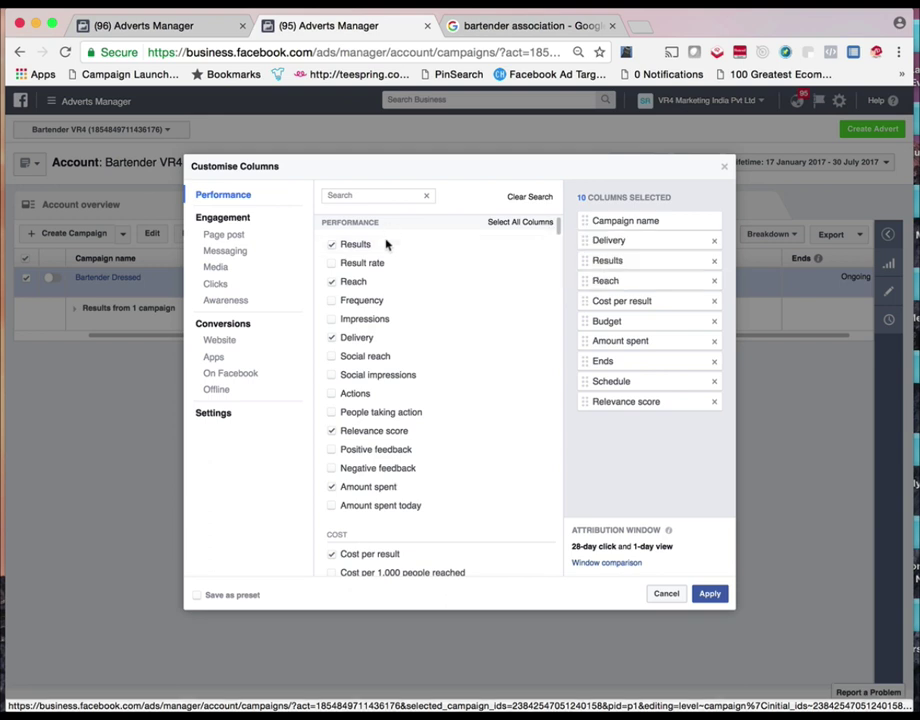
{"action": "left_click", "coordinate": [373, 196]}
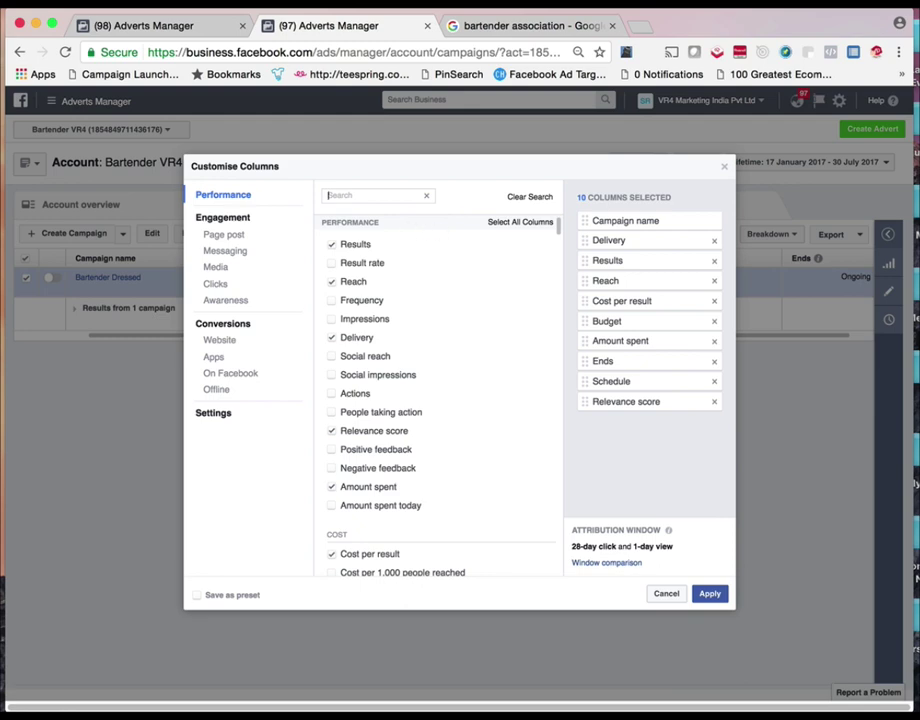
{"action": "type", "text": "link"}
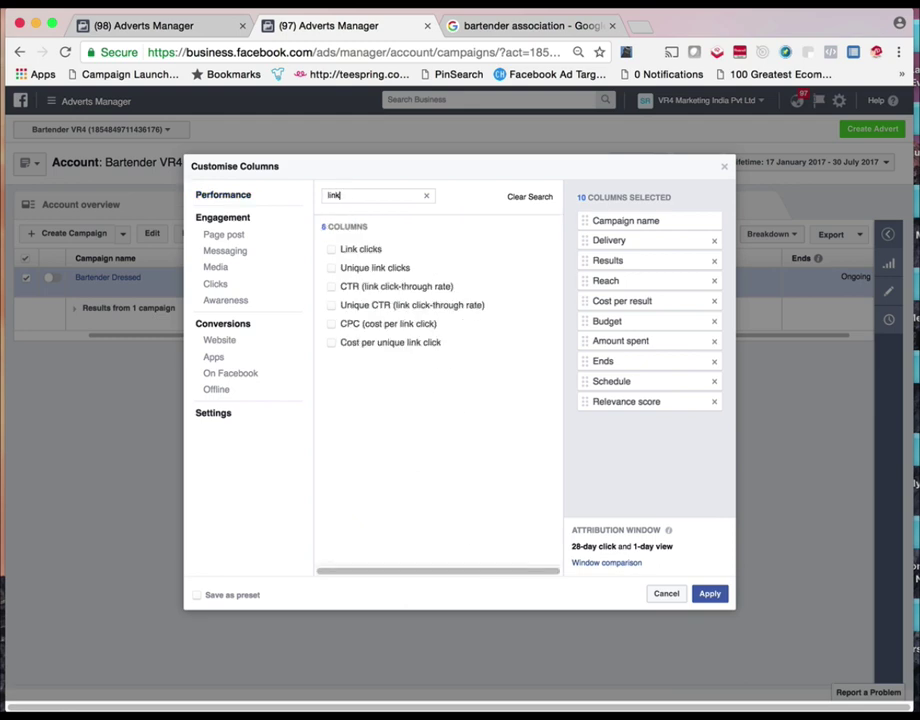
{"action": "left_click", "coordinate": [376, 251]}
Add the Website adds to basket and Cost per website add to basket columns, and apply the customised column set
{"action": "left_click_drag", "start_coordinate": [382, 199], "coordinate": [227, 196]}
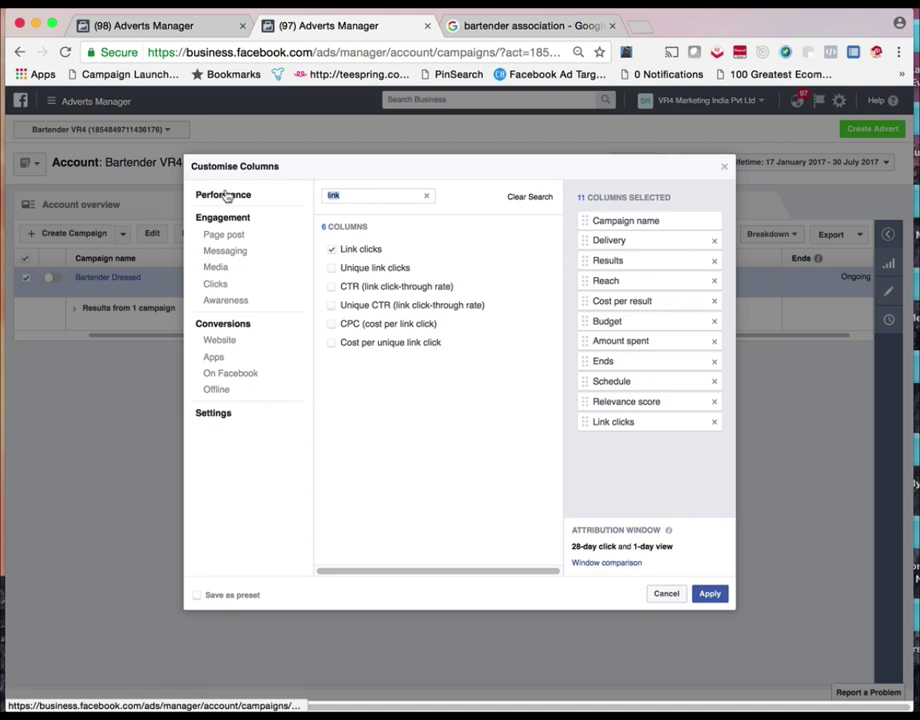
{"action": "type", "text": "add "}
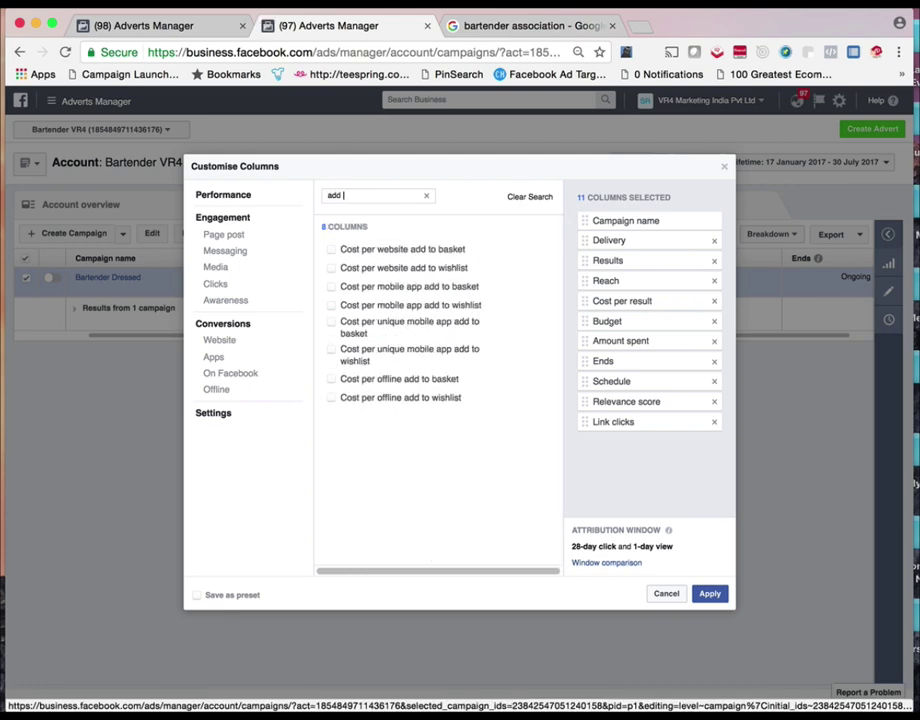
{"action": "type", "text": "to"}
{"action": "key", "text": "BackSpace"}
{"action": "key", "text": "BackSpace"}
{"action": "key", "text": "BackSpace"}
{"action": "key", "text": "BackSpace"}
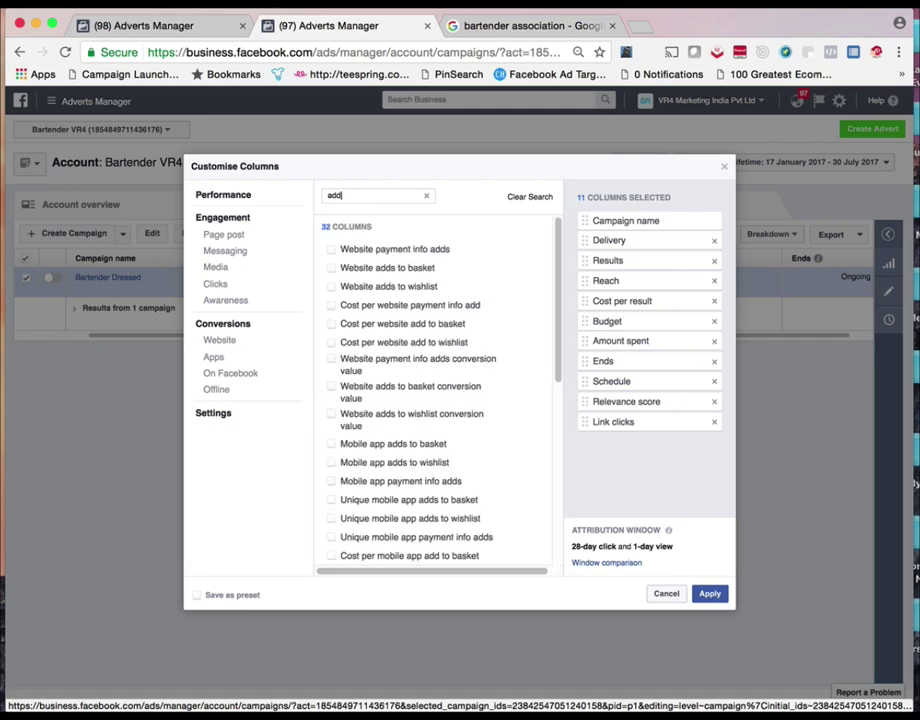
{"action": "left_click", "coordinate": [332, 268]}
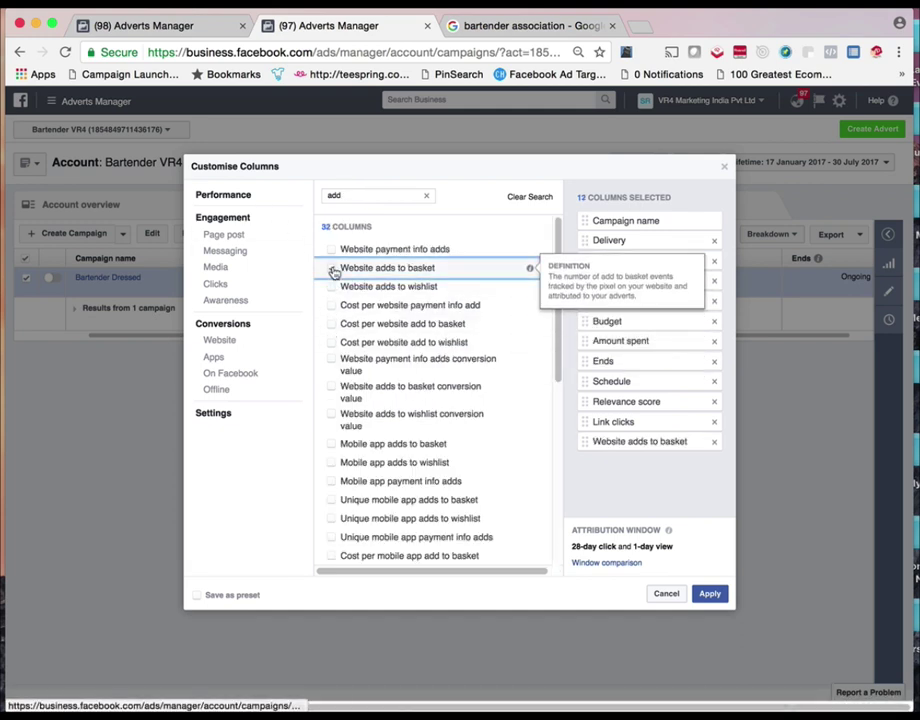
{"action": "left_click", "coordinate": [333, 324]}
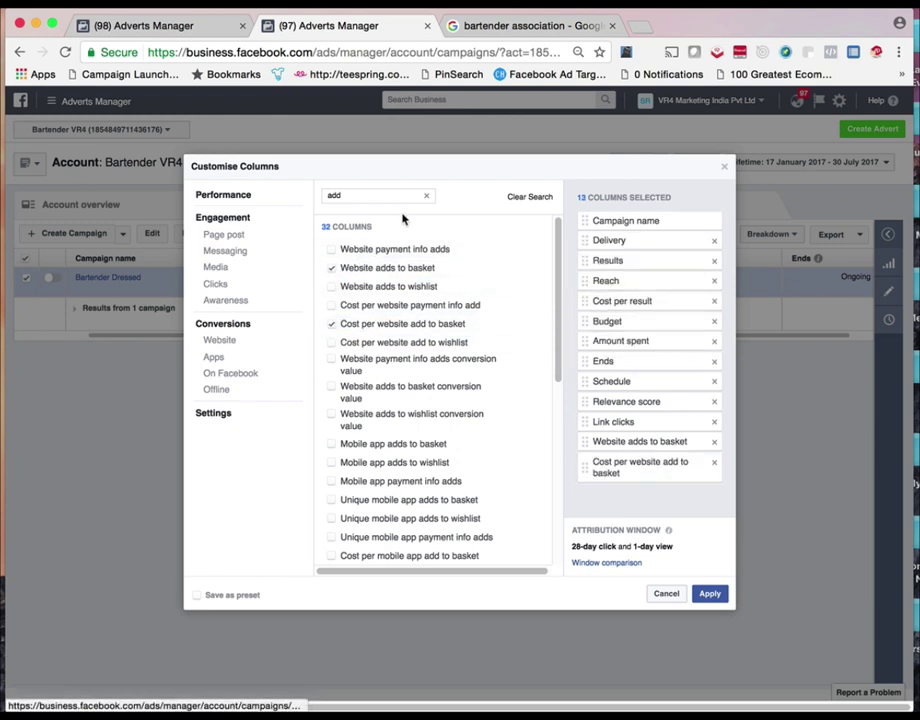
{"action": "left_click", "coordinate": [708, 595]}
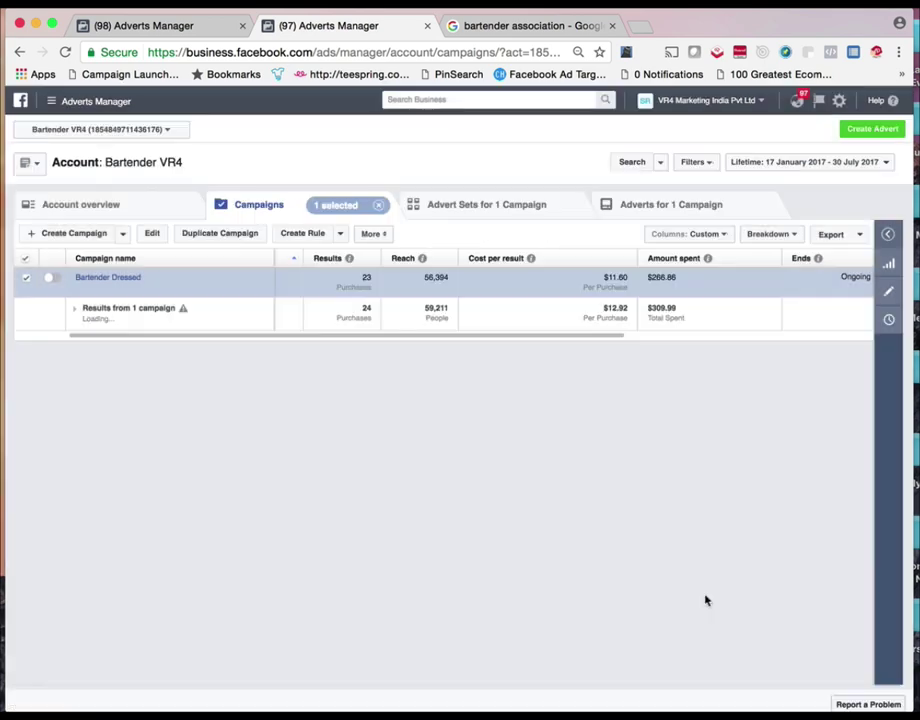
Examine the Bartender Dressed campaign's link clicks, website adds to basket and cost per add to basket alongside its reach and spend
{"action": "left_click_drag", "start_coordinate": [604, 336], "coordinate": [889, 318]}
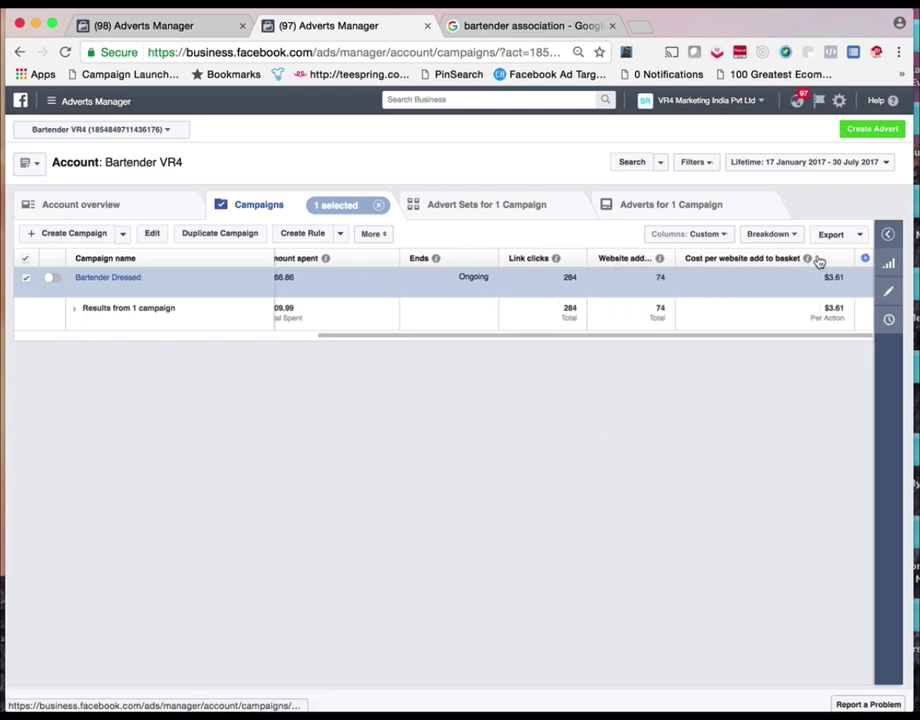
{"action": "mouse_move", "coordinate": [812, 261]}
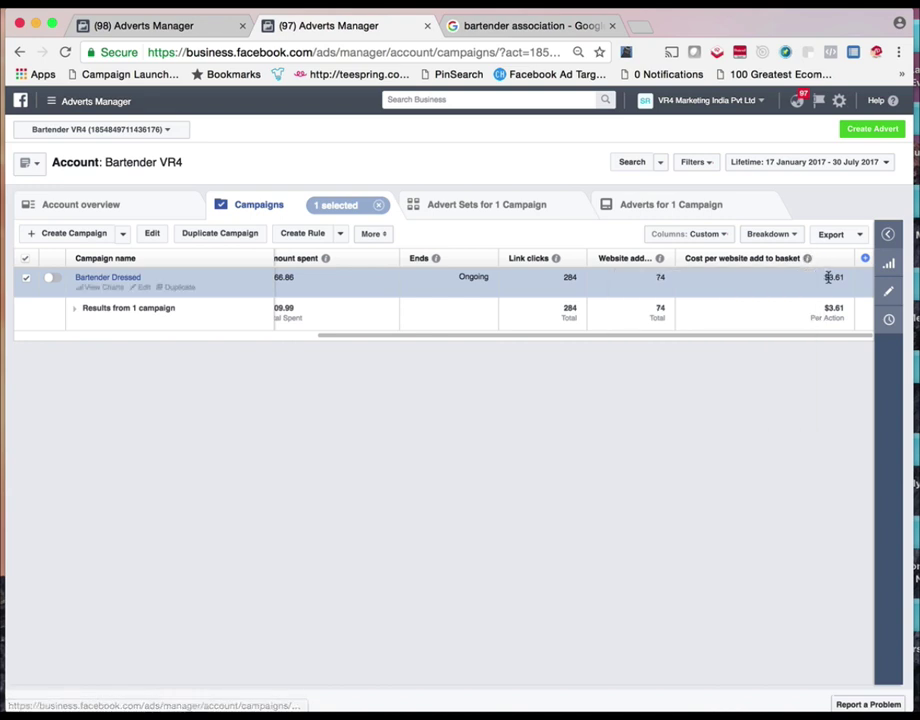
{"action": "mouse_move", "coordinate": [660, 260]}
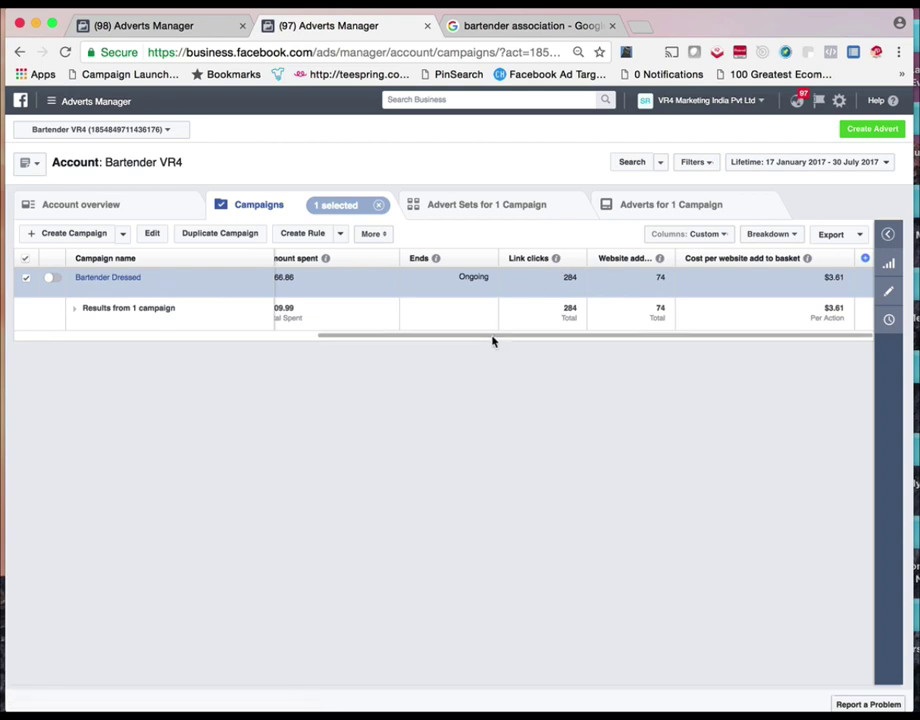
{"action": "left_click_drag", "start_coordinate": [493, 335], "coordinate": [303, 335]}
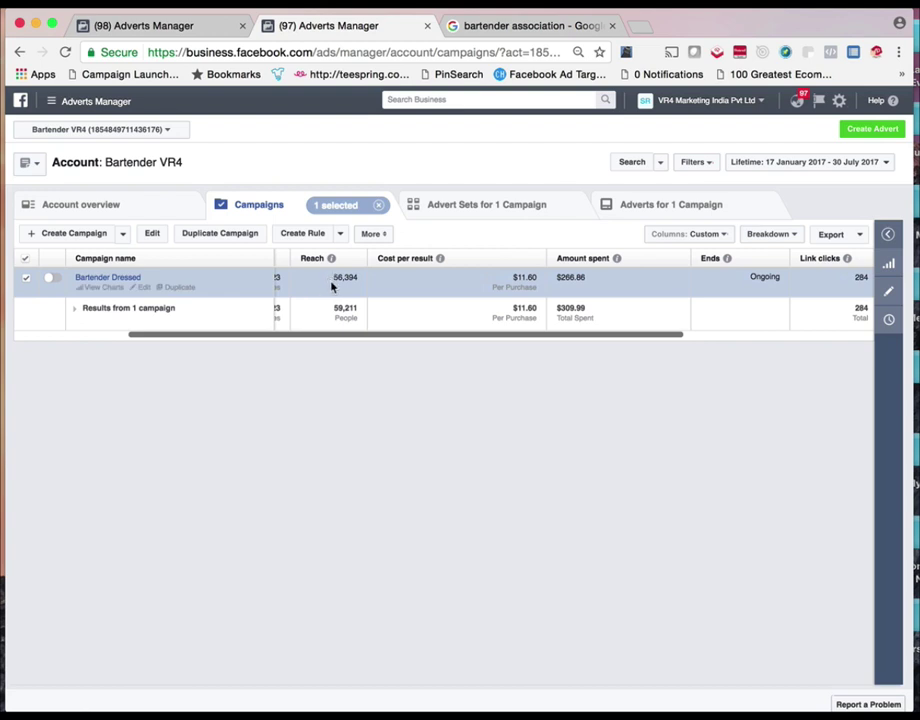
{"action": "left_click_drag", "start_coordinate": [514, 337], "coordinate": [528, 341]}
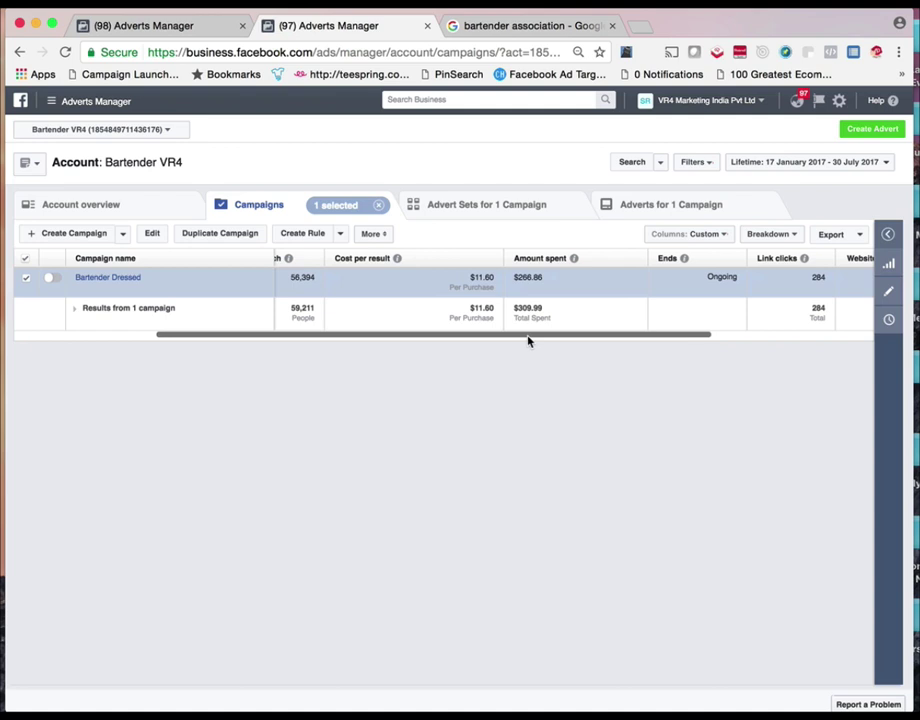
{"action": "left_click_drag", "start_coordinate": [528, 341], "coordinate": [744, 329]}
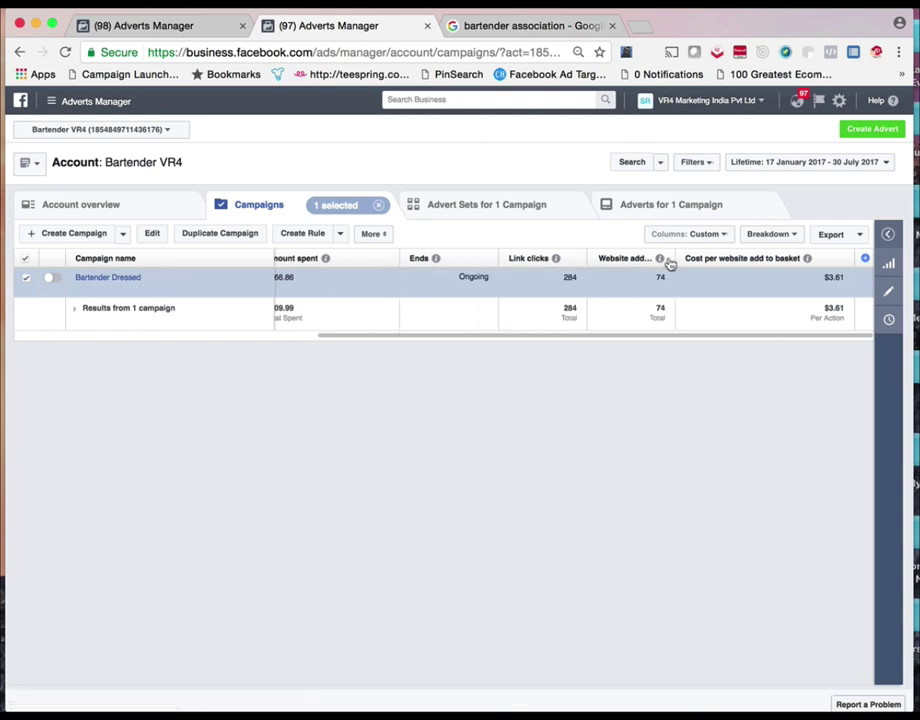
{"action": "mouse_move", "coordinate": [663, 261]}
{"action": "left_click", "coordinate": [676, 236]}
{"action": "left_click", "coordinate": [590, 268]}
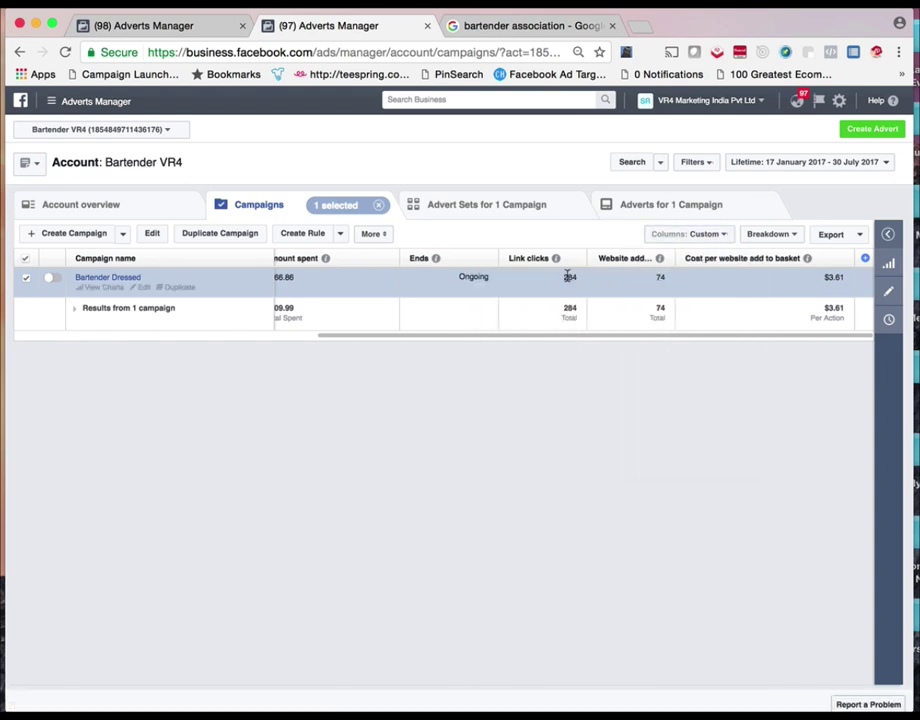
{"action": "mouse_move", "coordinate": [560, 274]}
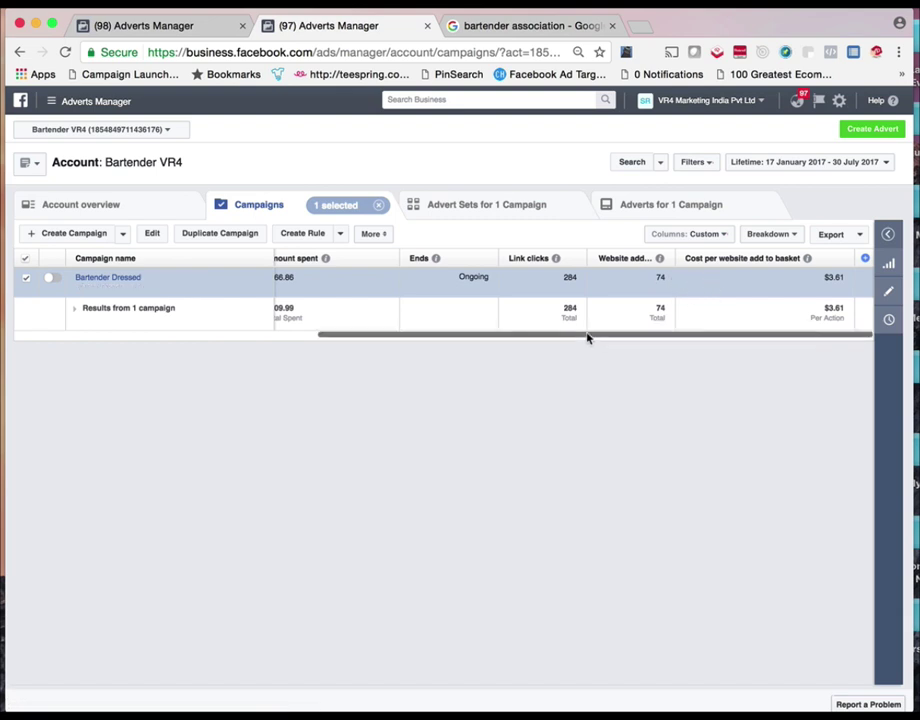
Review the campaign's cost per result, purchases and reach once more, and switch to the Teespring Video 2 presentation in Keynote
{"action": "left_click_drag", "start_coordinate": [587, 338], "coordinate": [733, 333]}
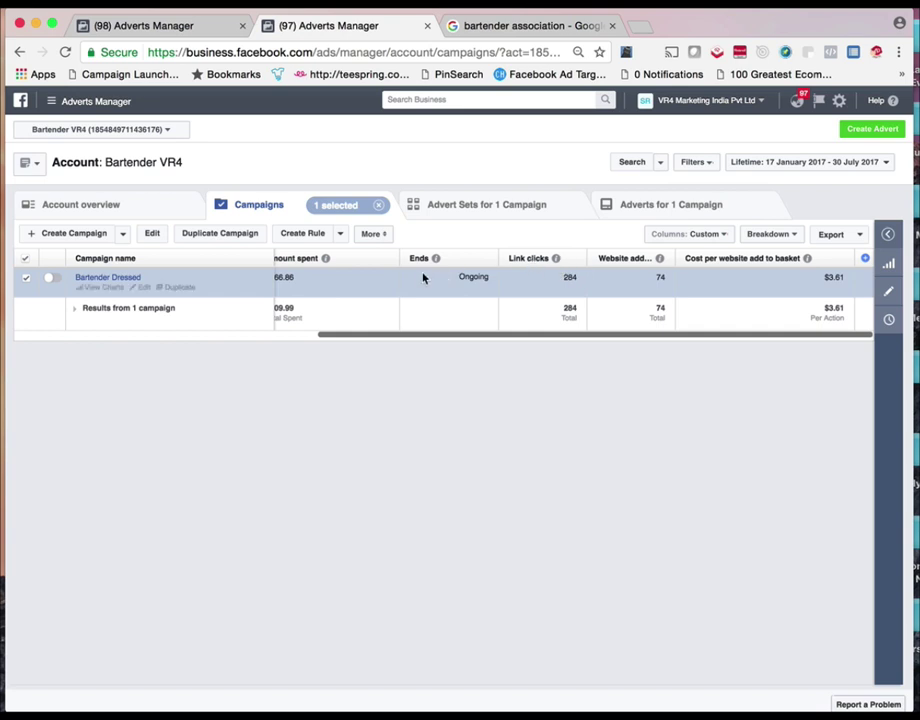
{"action": "left_click_drag", "start_coordinate": [449, 341], "coordinate": [352, 343]}
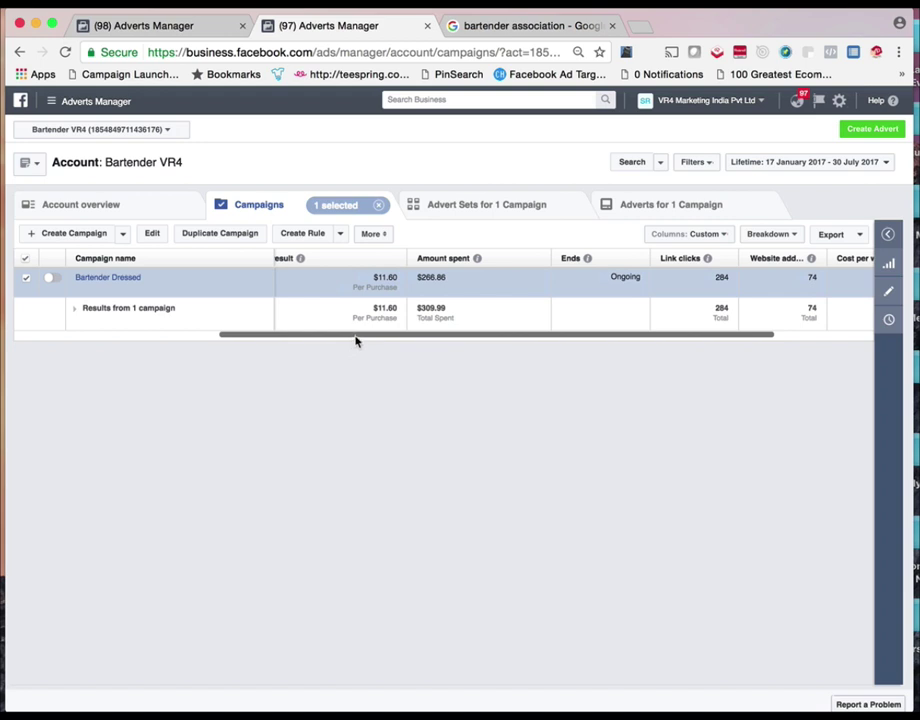
{"action": "left_click_drag", "start_coordinate": [353, 343], "coordinate": [115, 354]}
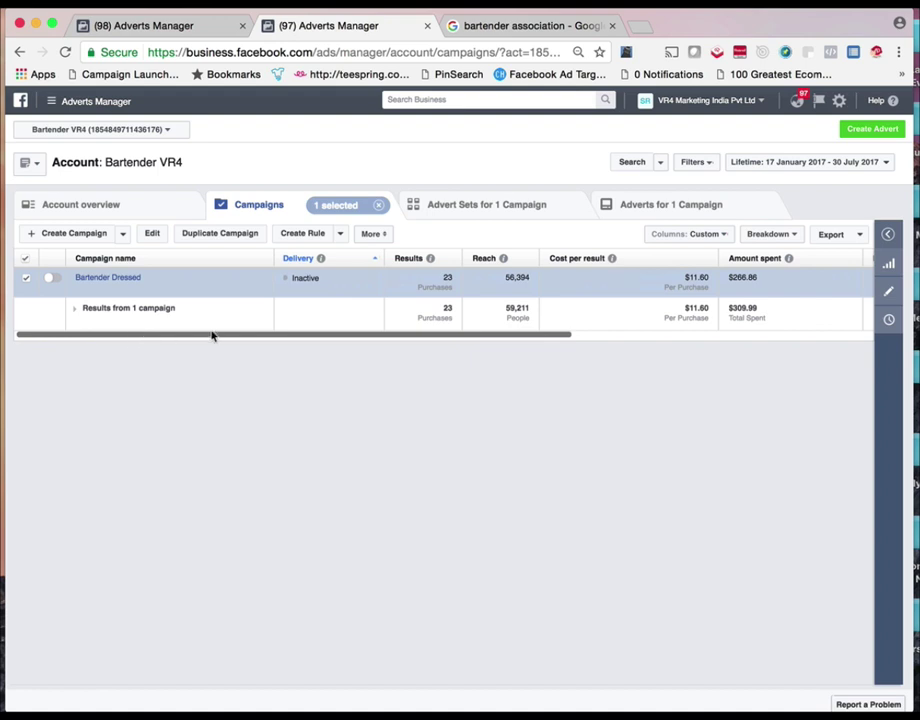
{"action": "left_click_drag", "start_coordinate": [232, 339], "coordinate": [398, 347]}
{"action": "key", "text": "super+Tab"}
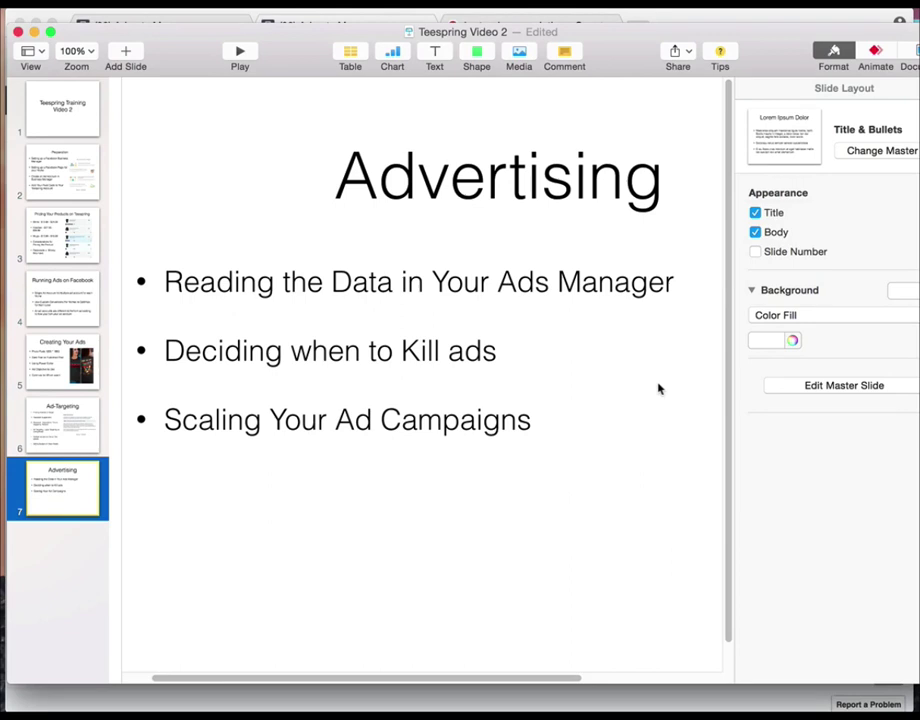